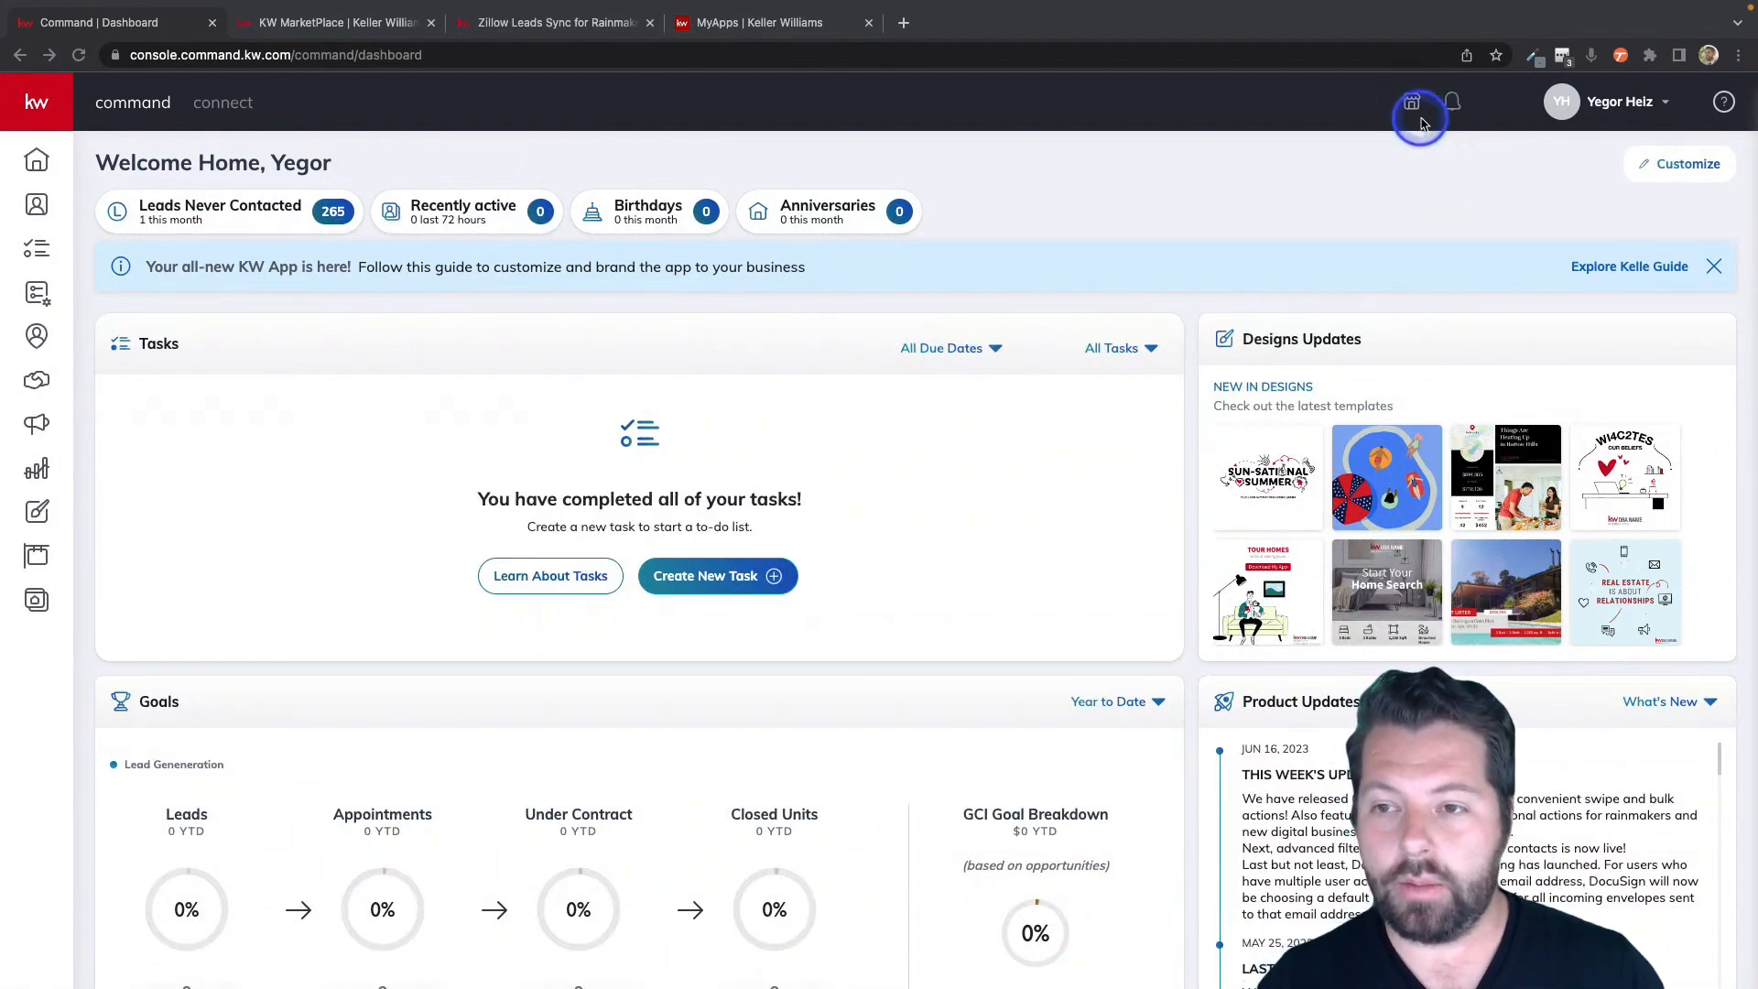
Switch to KW MarketPlace, enter "zillow" as the product search and view the Zillow Leads Sync for Rainmaker / Teams listing.
{"action": "left_click", "coordinate": [302, 25]}
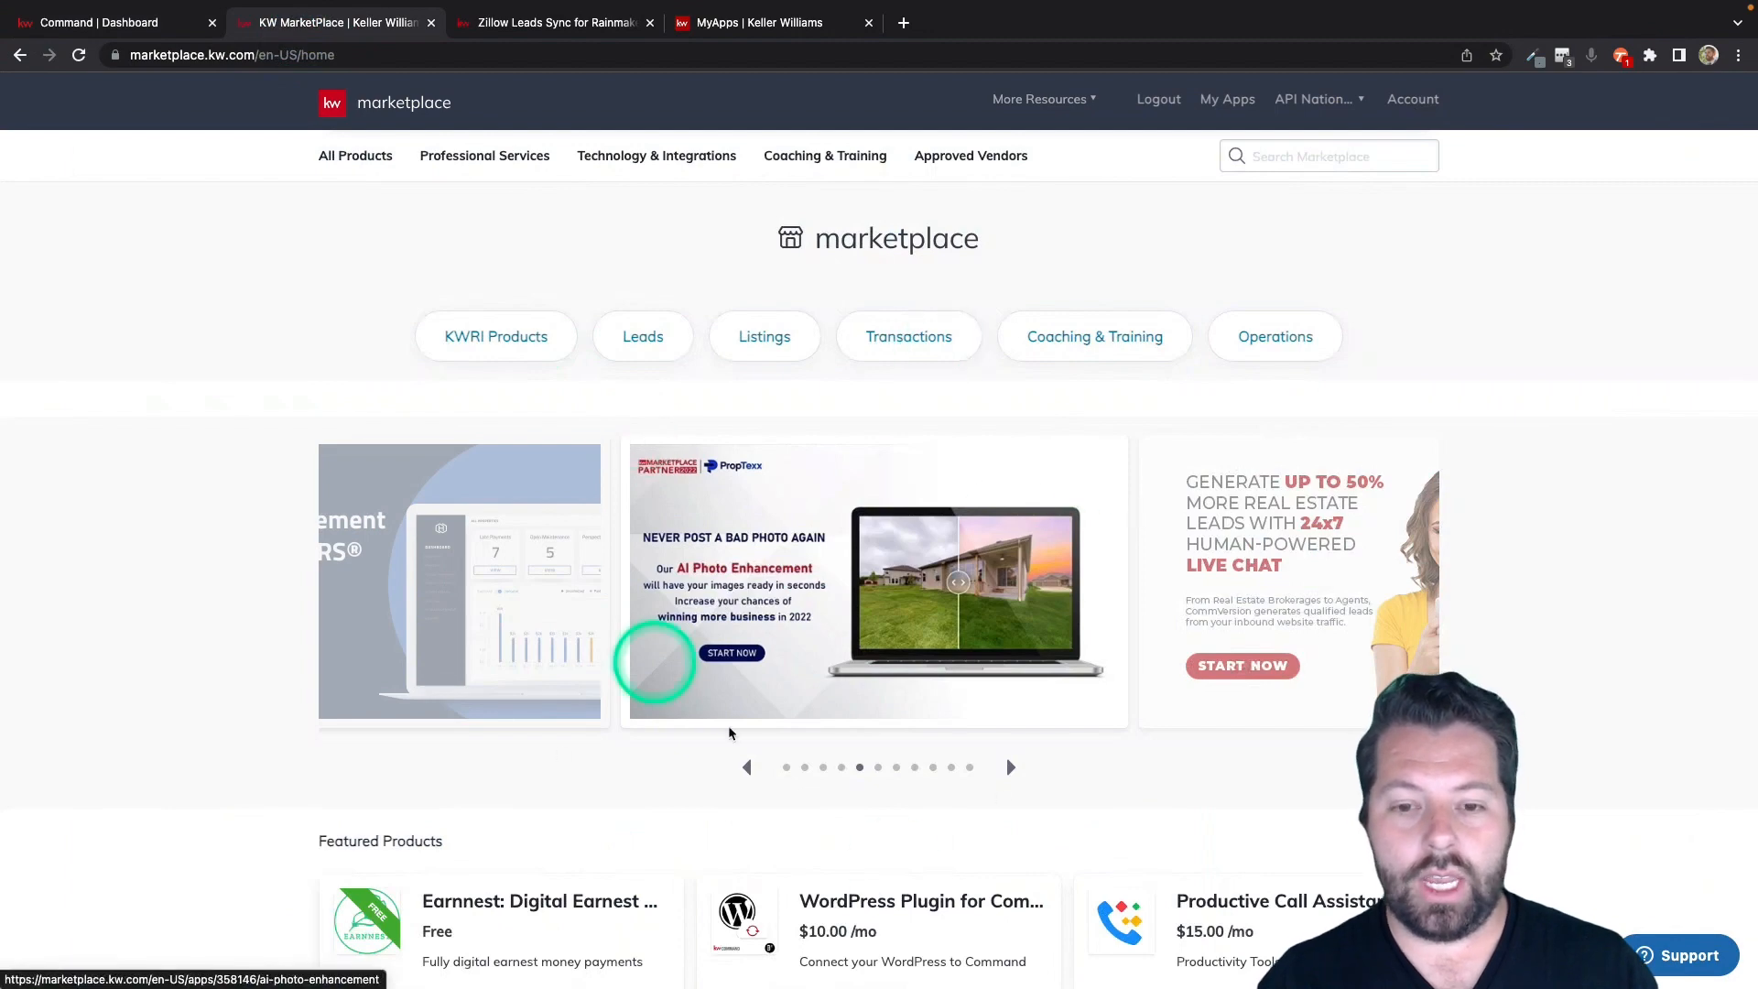
{"action": "left_click", "coordinate": [1335, 156]}
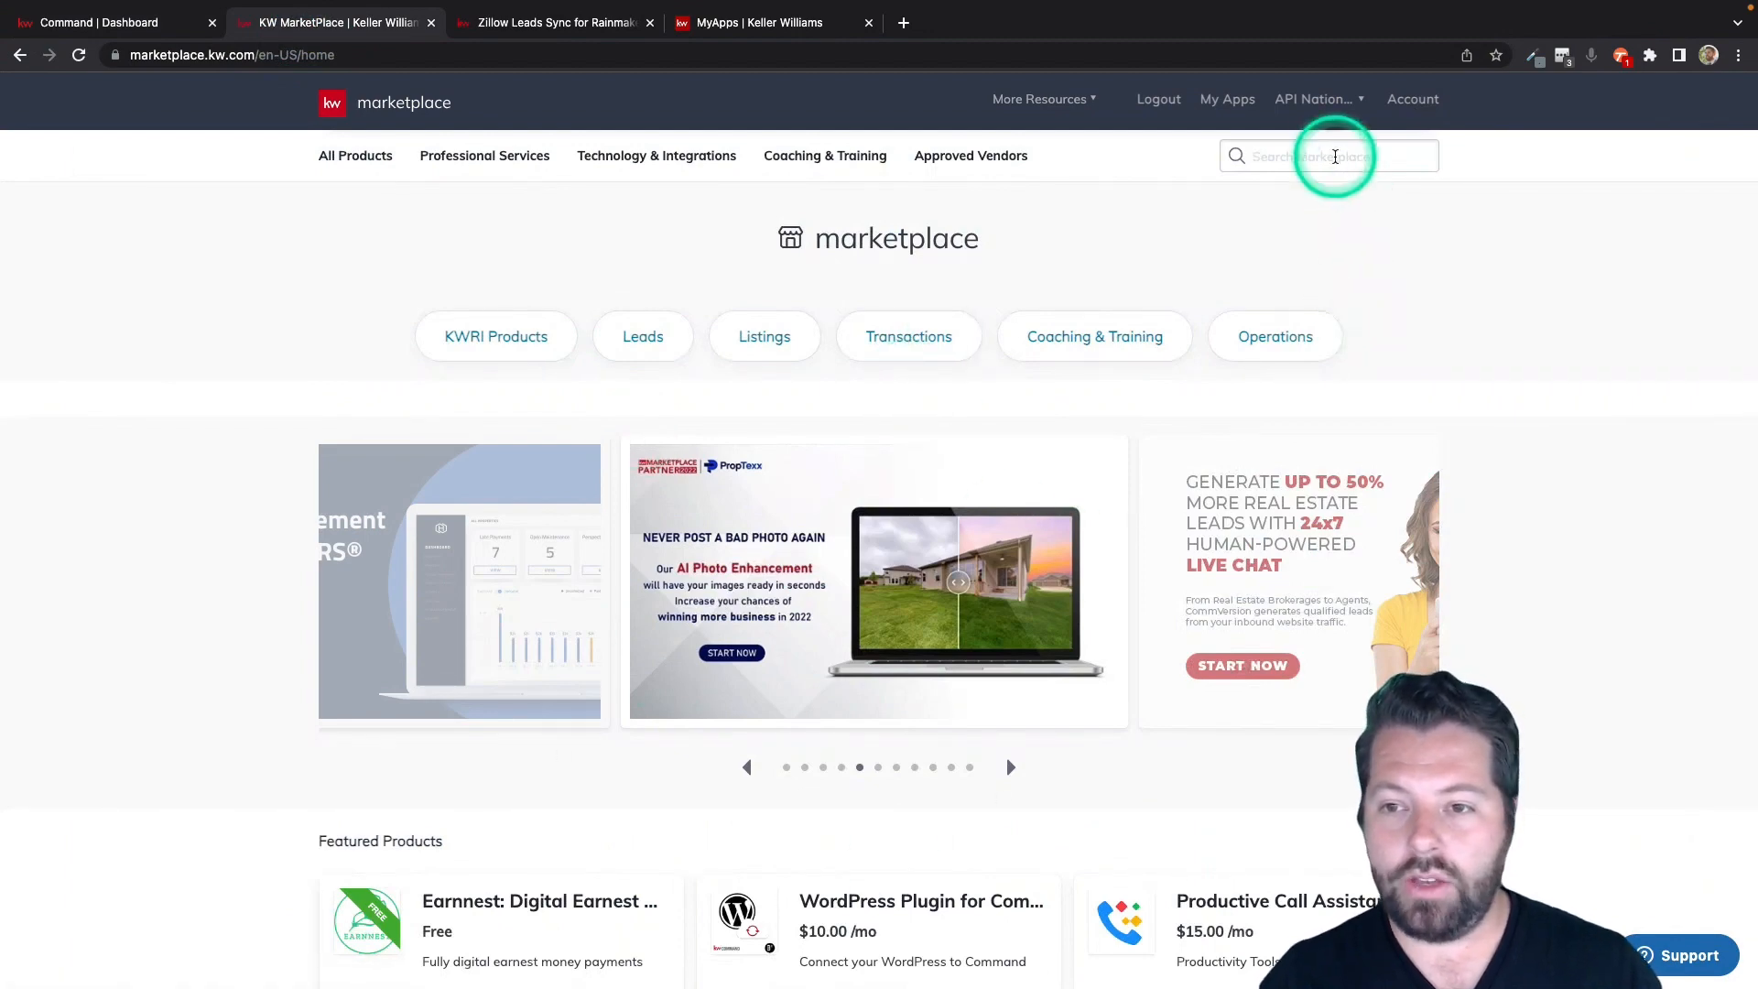
{"action": "type", "text": "zillow"}
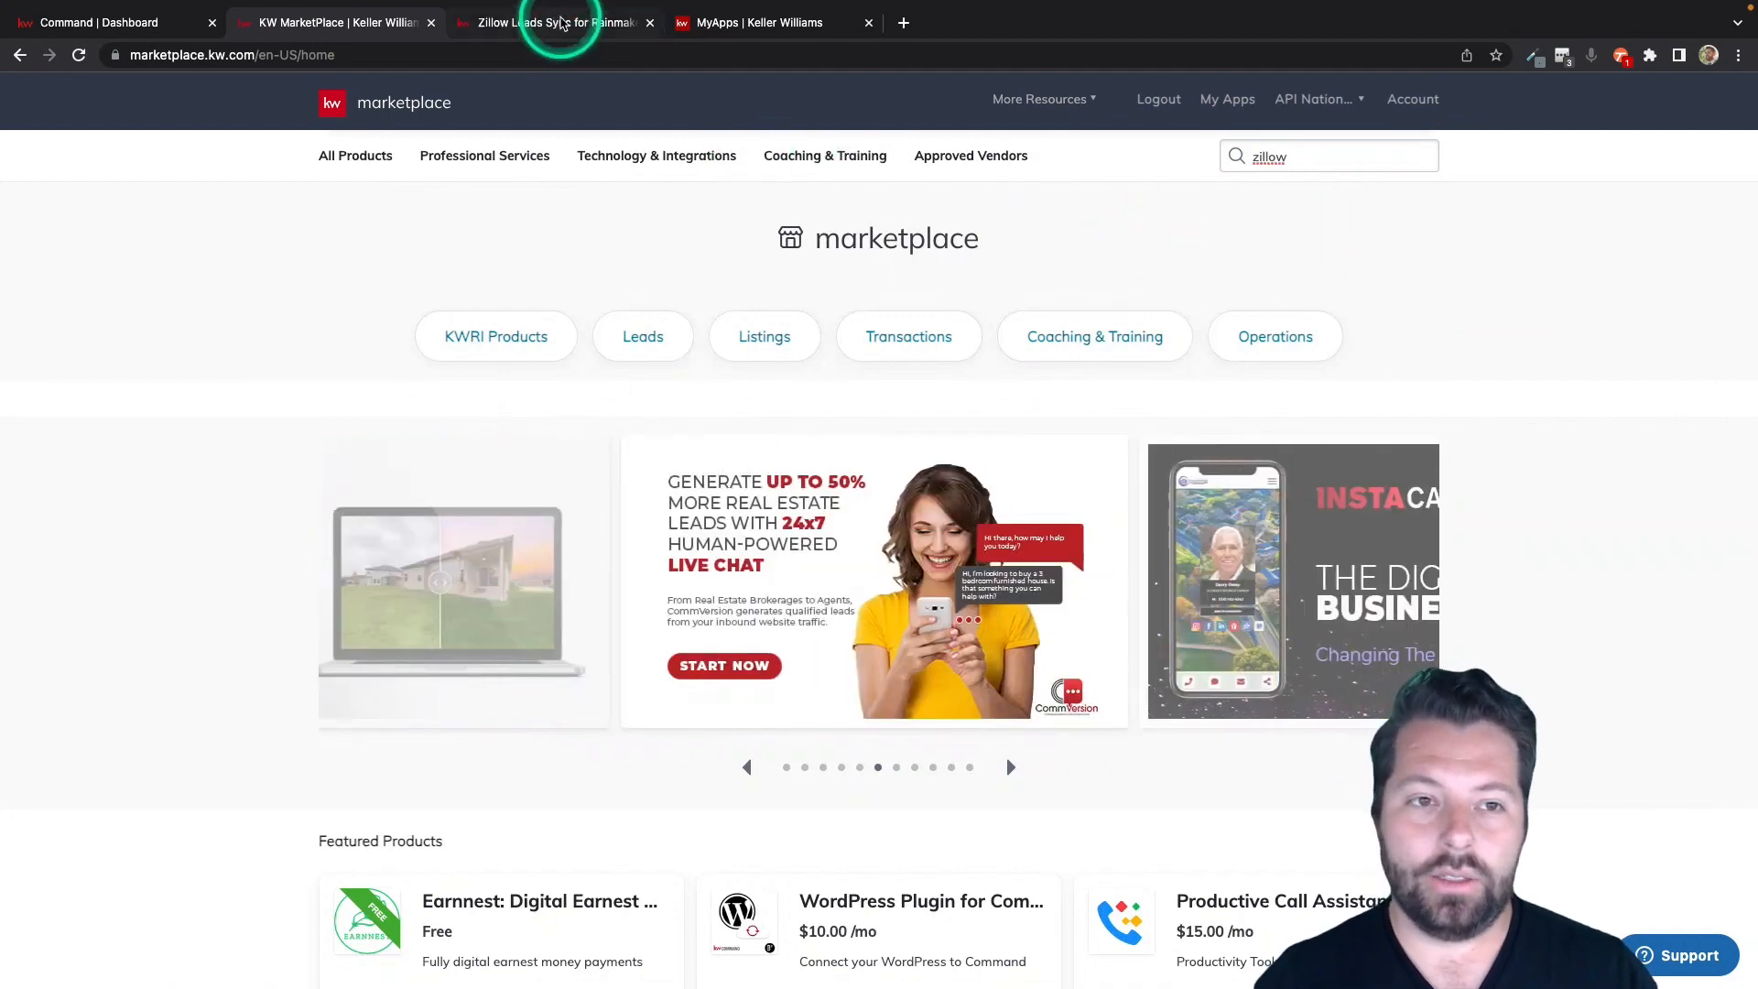
{"action": "left_click", "coordinate": [560, 24]}
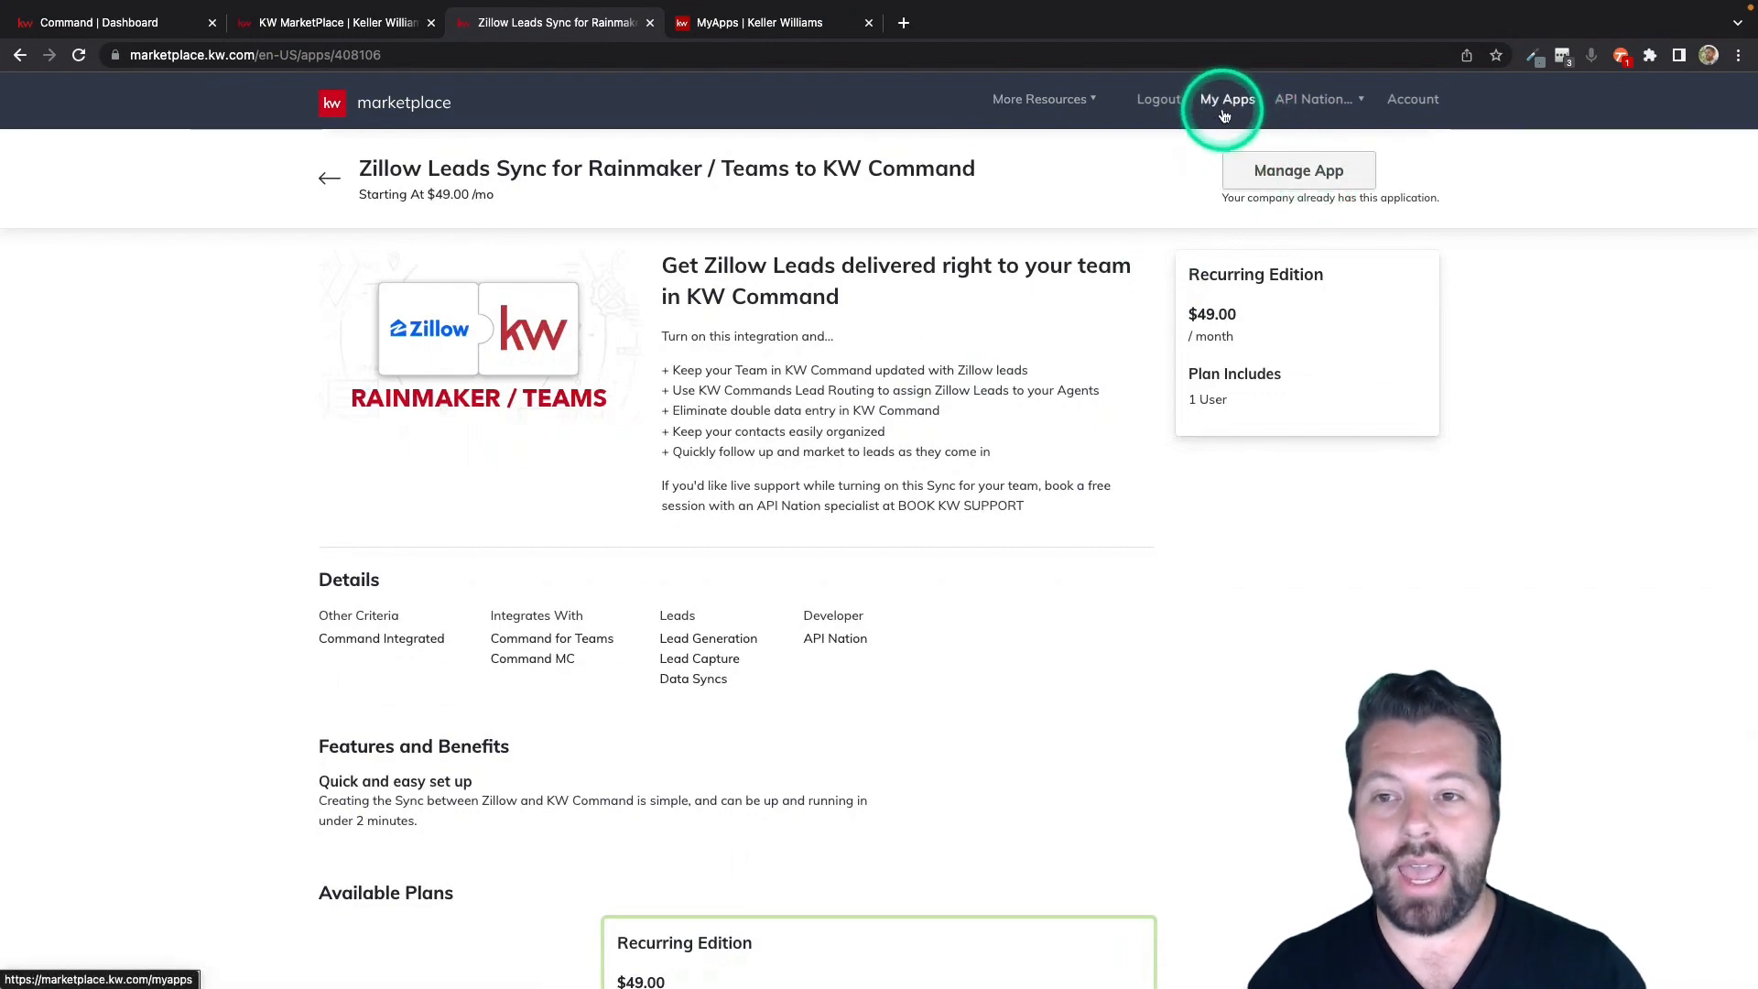
Launch the Zillow Leads Sync for Rainmaker / Teams to KW Command application from the account's installed apps.
{"action": "left_click", "coordinate": [792, 22]}
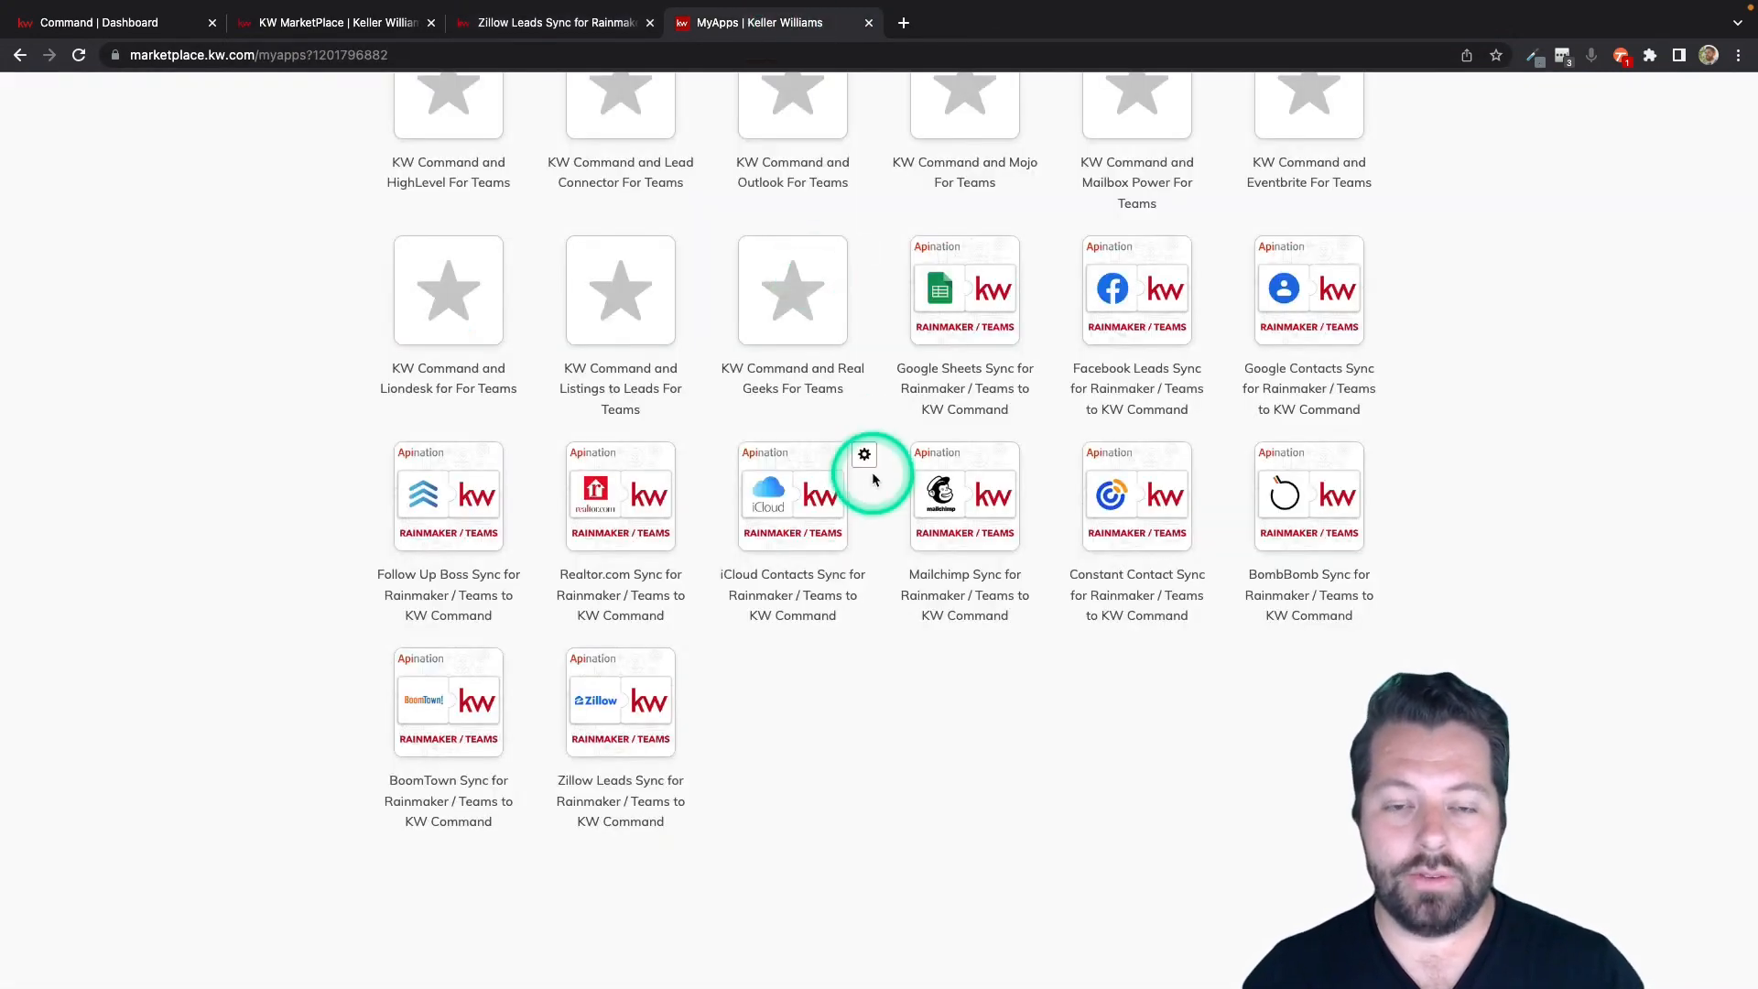
{"action": "scroll", "coordinate": [926, 476], "scroll_direction": "up", "scroll_amount": 5}
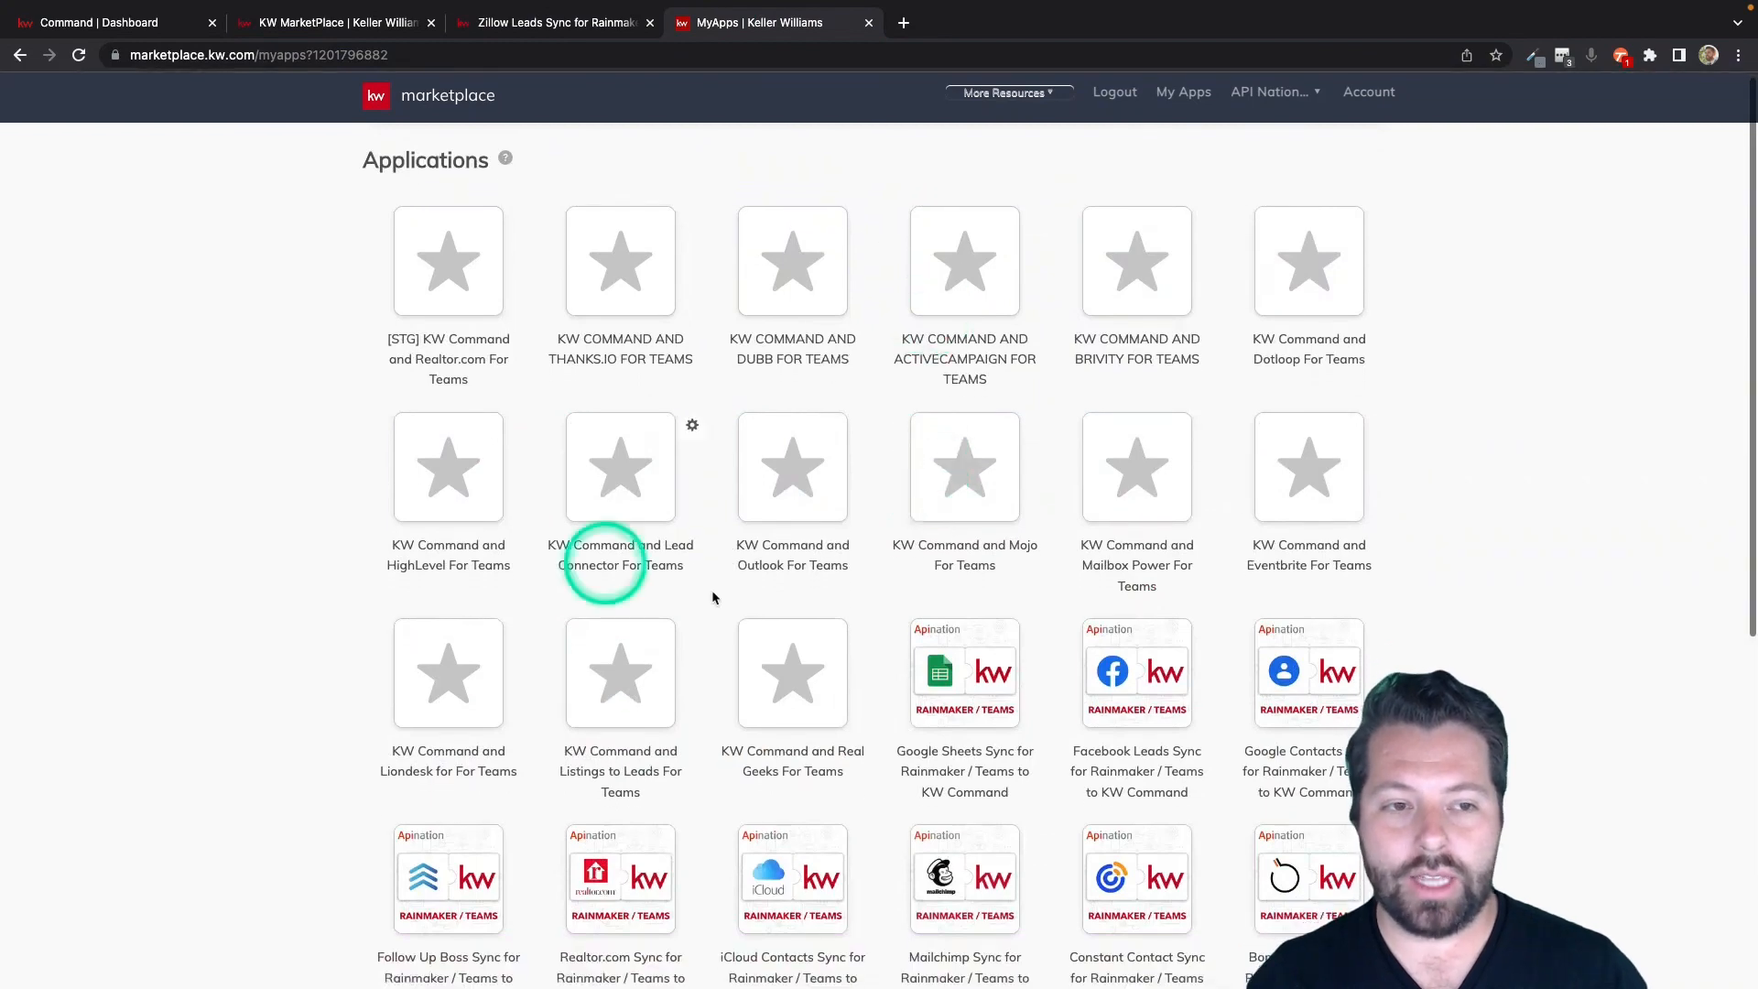
{"action": "scroll", "coordinate": [984, 641], "scroll_direction": "down", "scroll_amount": 5}
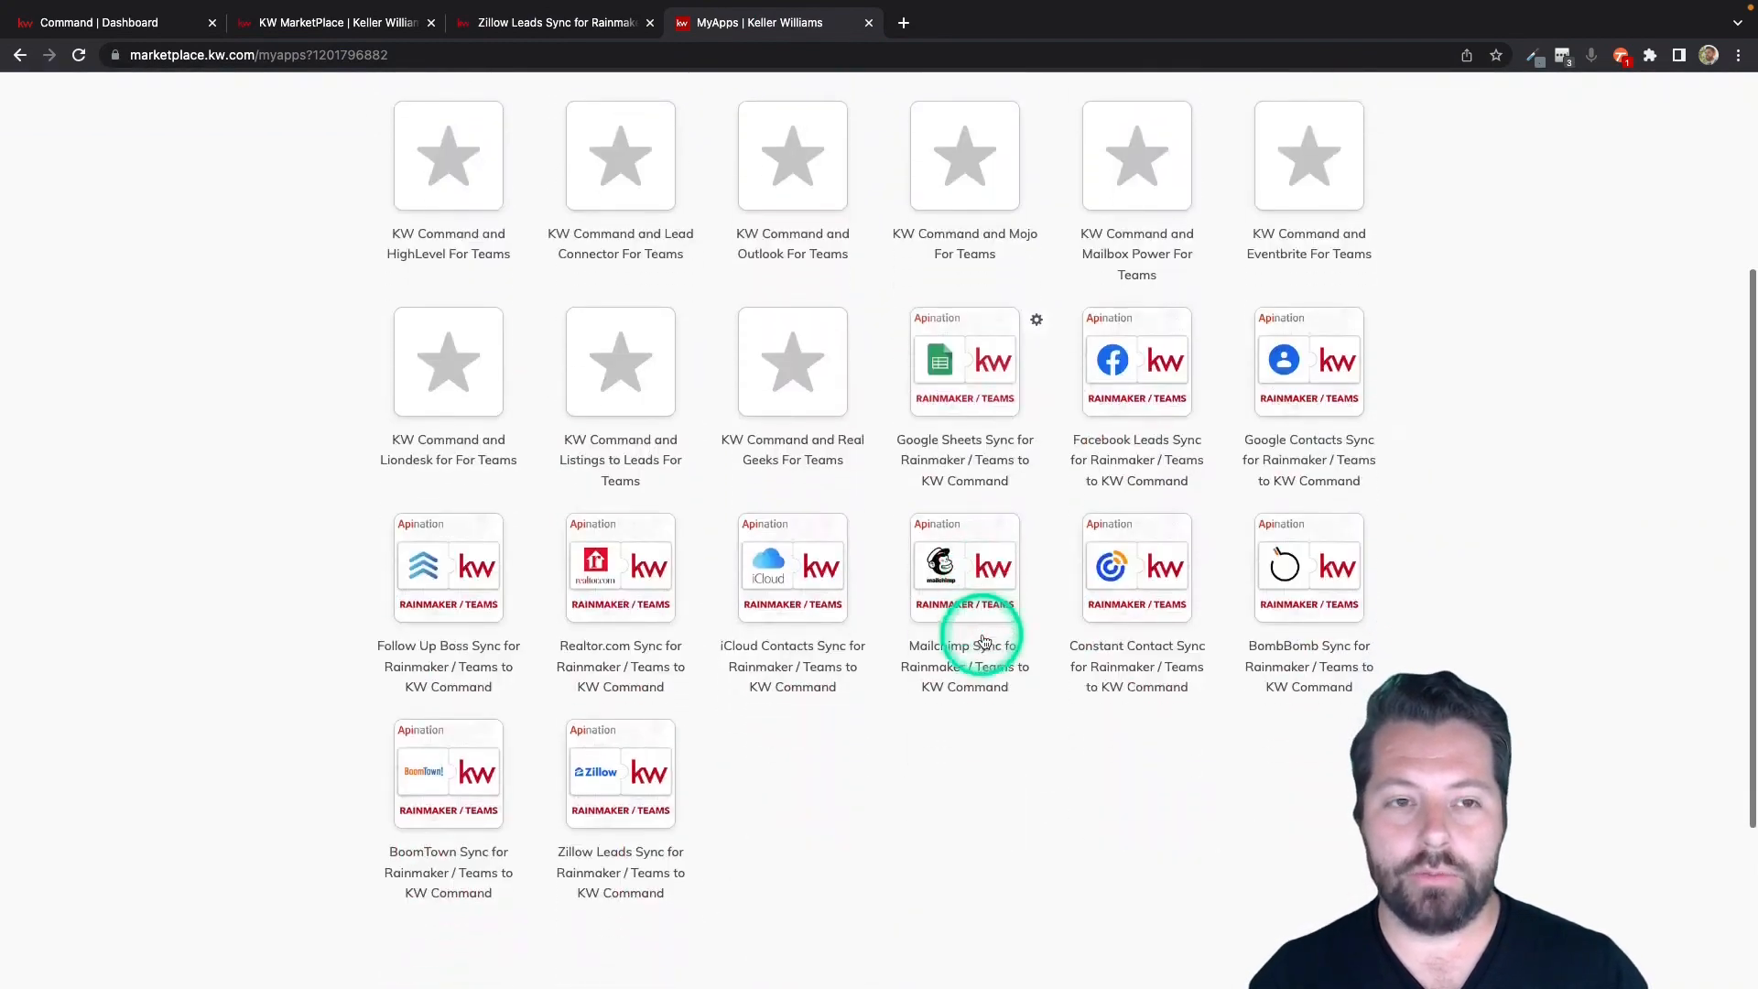
{"action": "scroll", "coordinate": [982, 635], "scroll_direction": "down", "scroll_amount": 2}
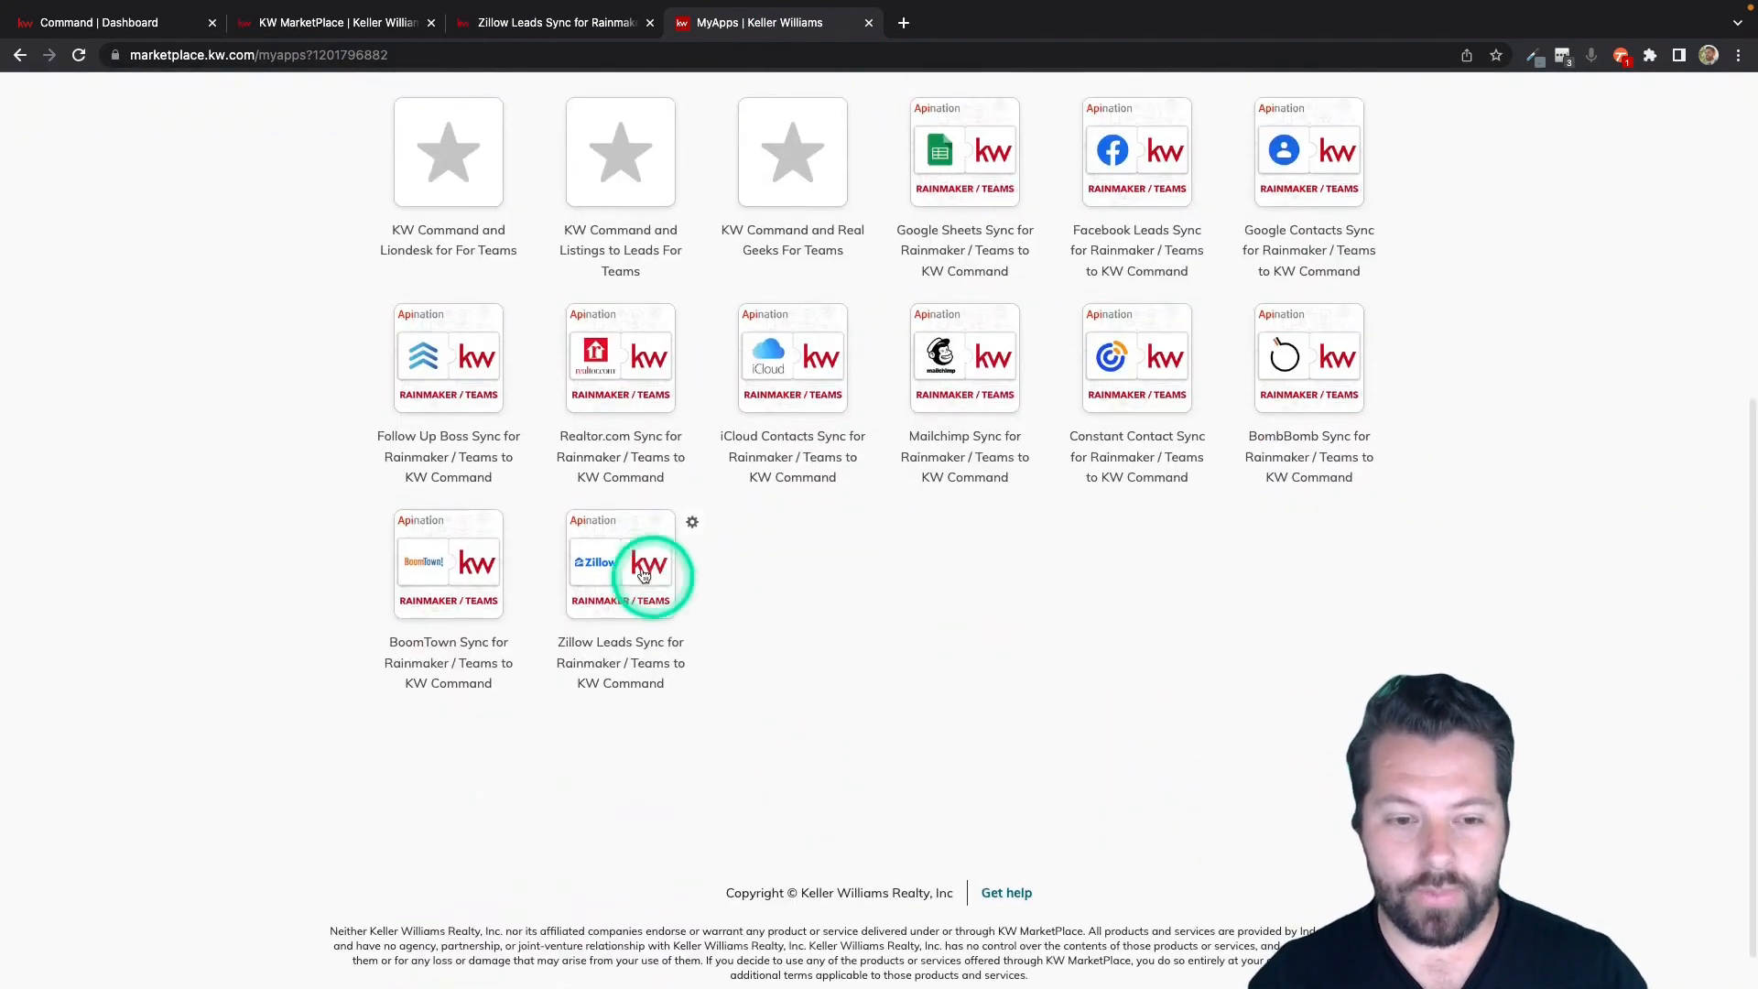
{"action": "left_click", "coordinate": [756, 596]}
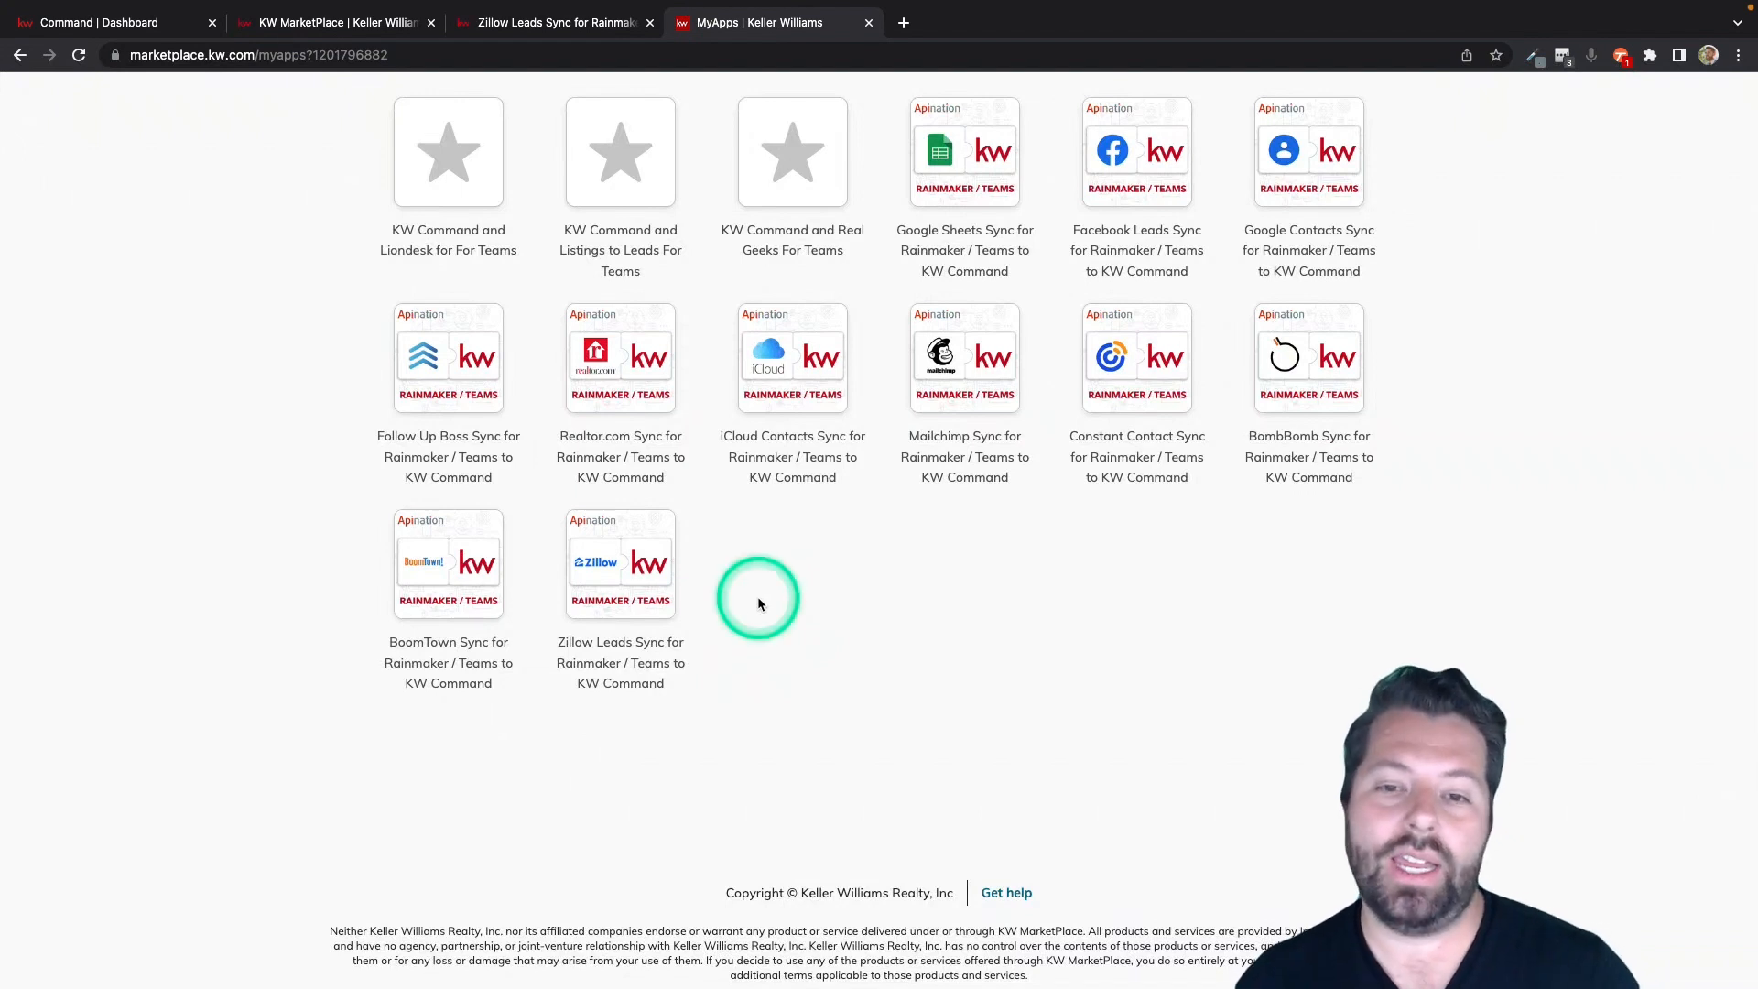
{"action": "left_click", "coordinate": [628, 568]}
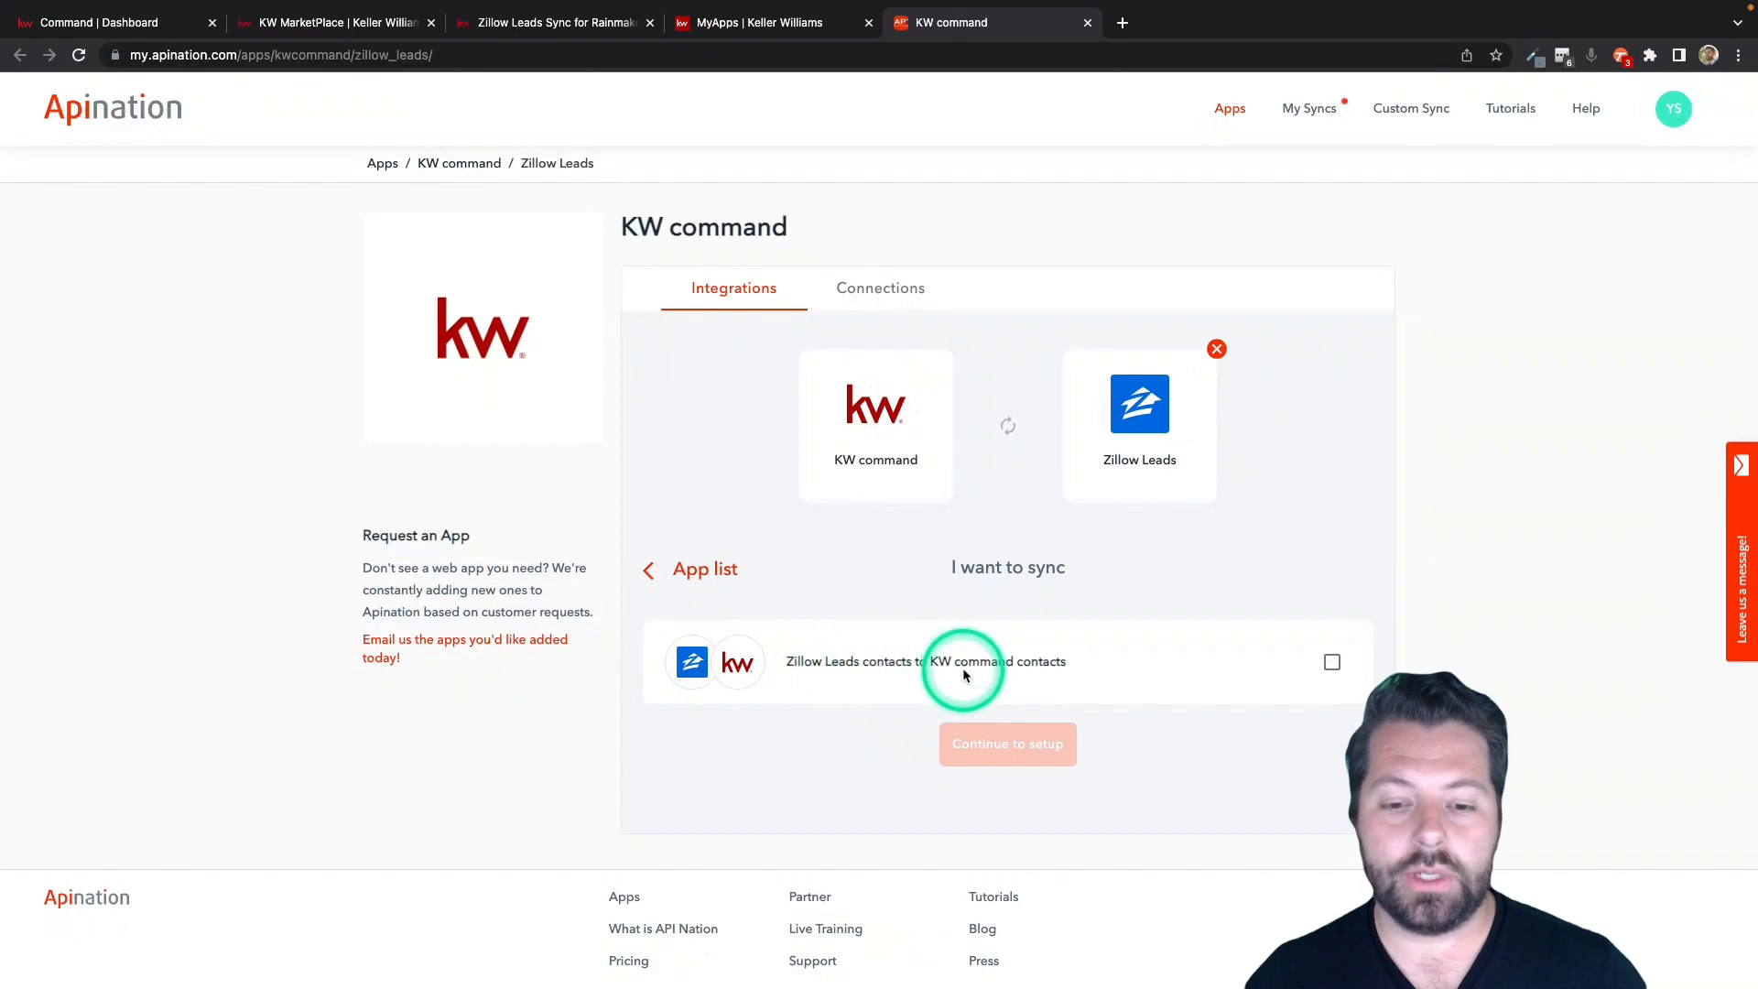
Choose the Zillow Leads contacts to KW command contacts sync and select the API Nation Prod team account for KW command.
{"action": "left_click", "coordinate": [1332, 663]}
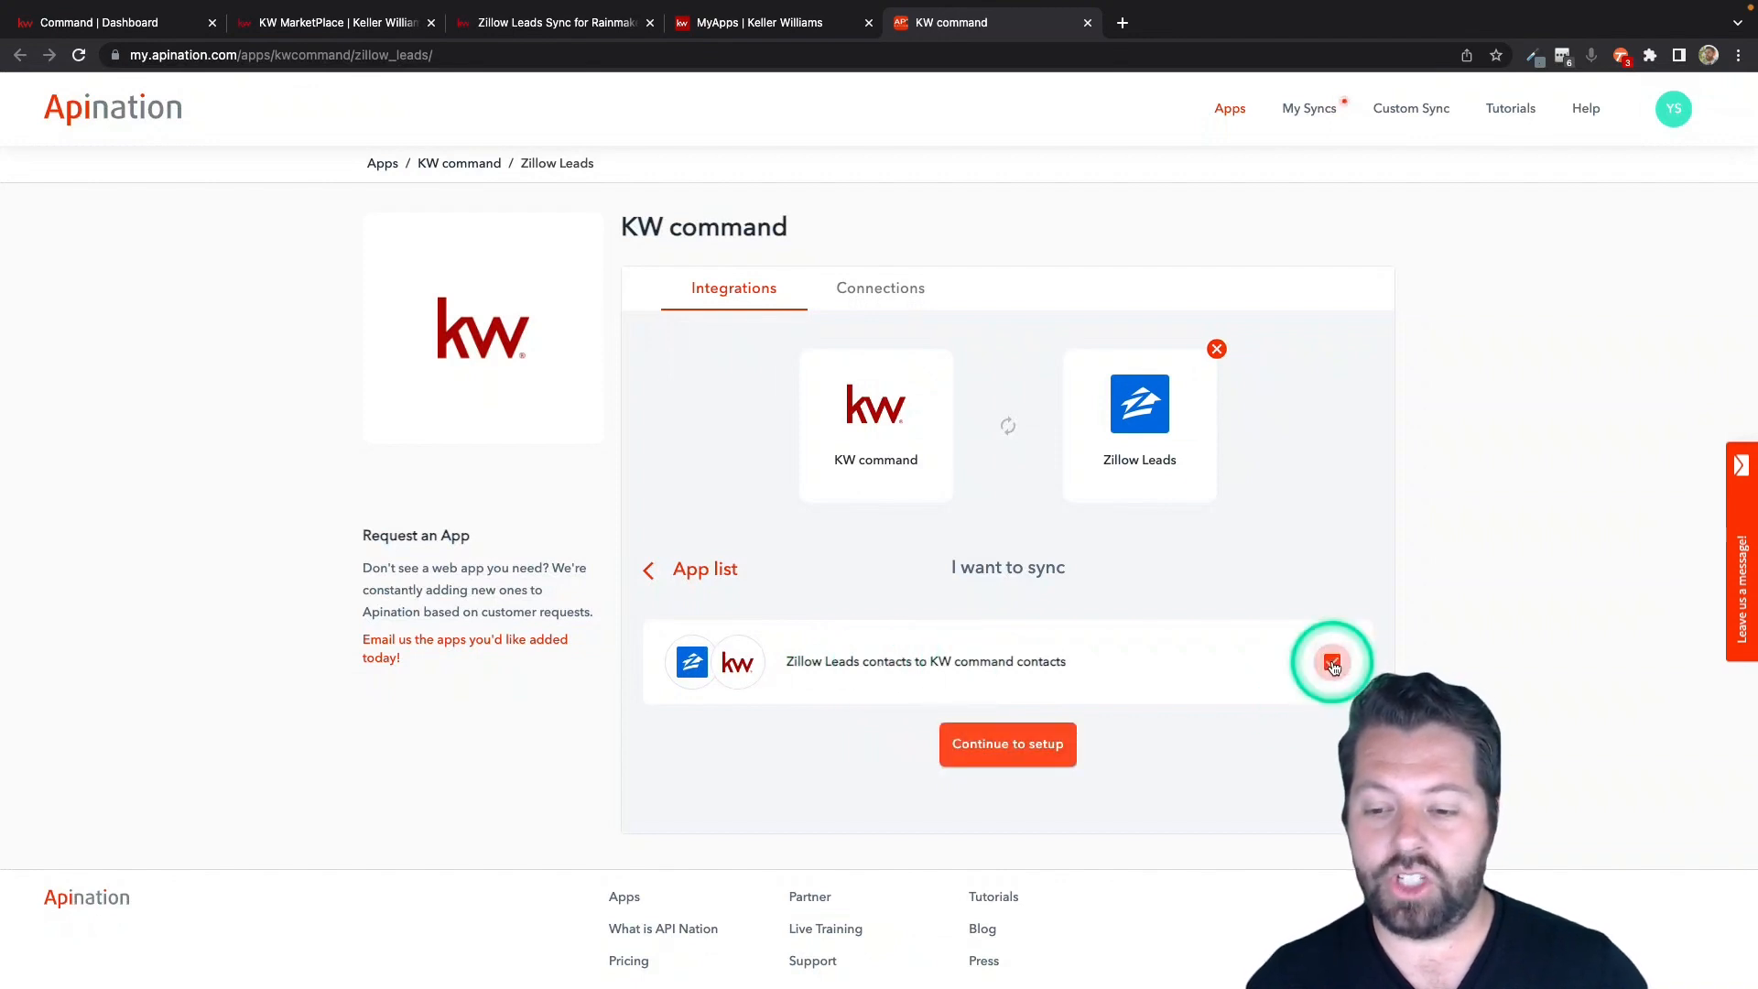
{"action": "left_click", "coordinate": [1013, 745]}
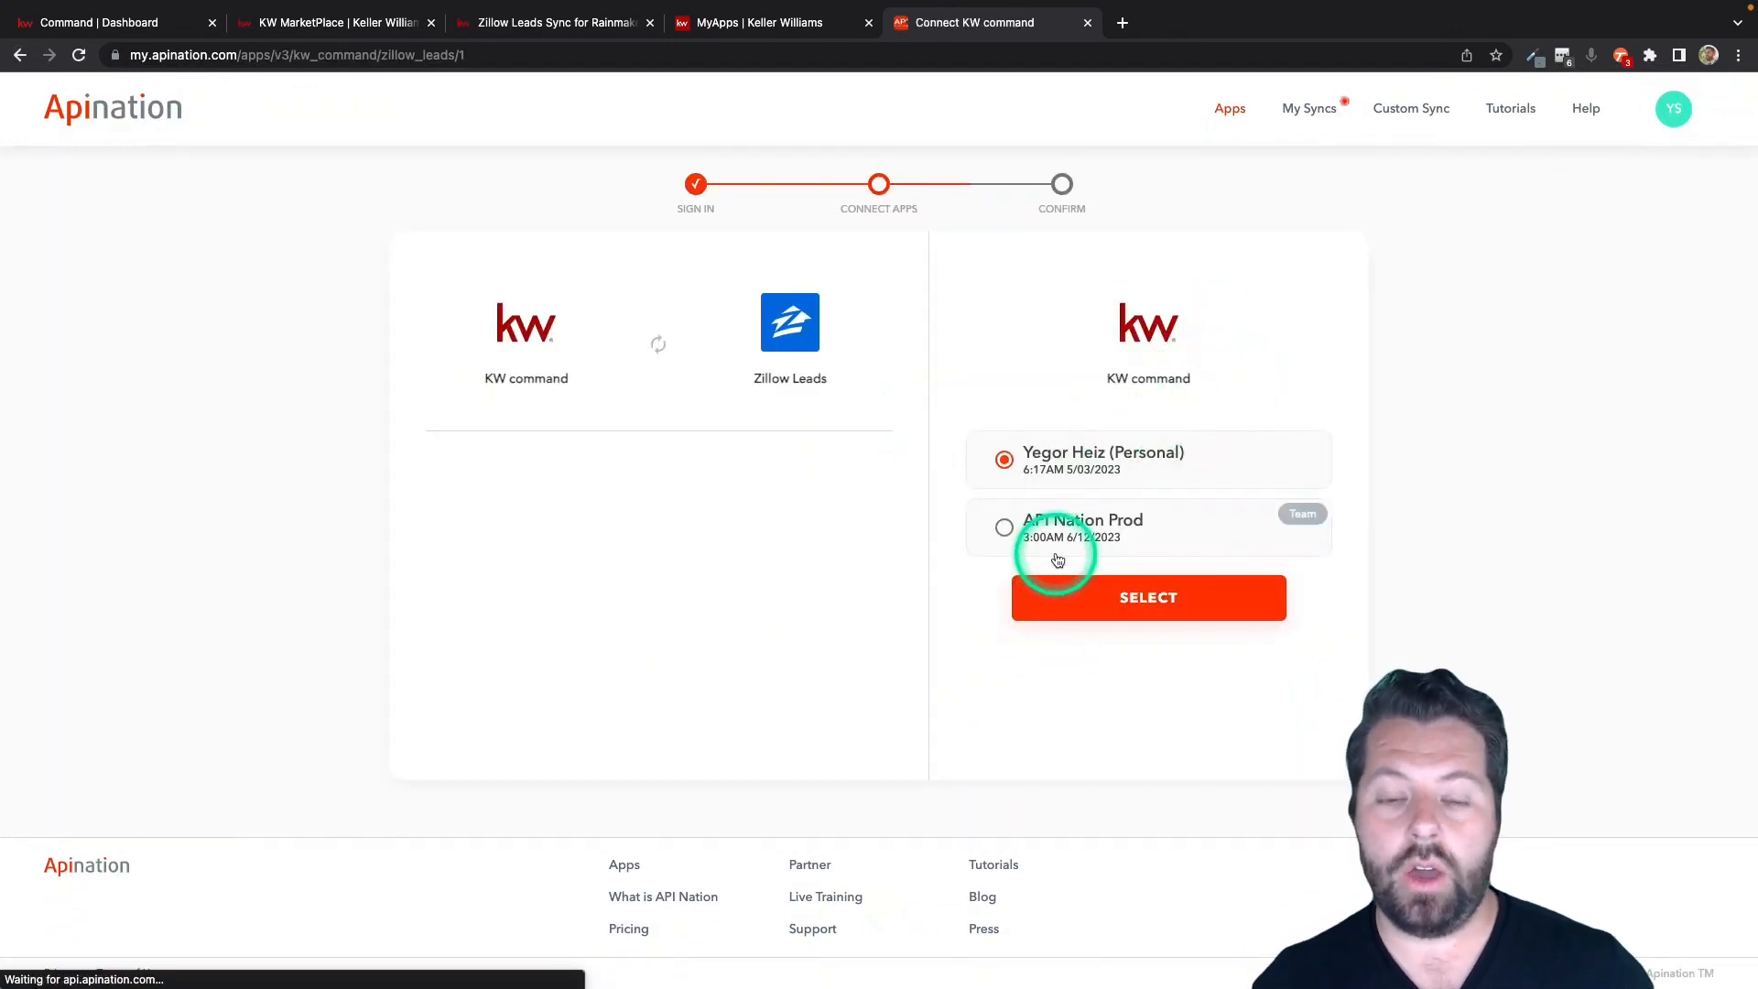
{"action": "left_click", "coordinate": [1005, 528]}
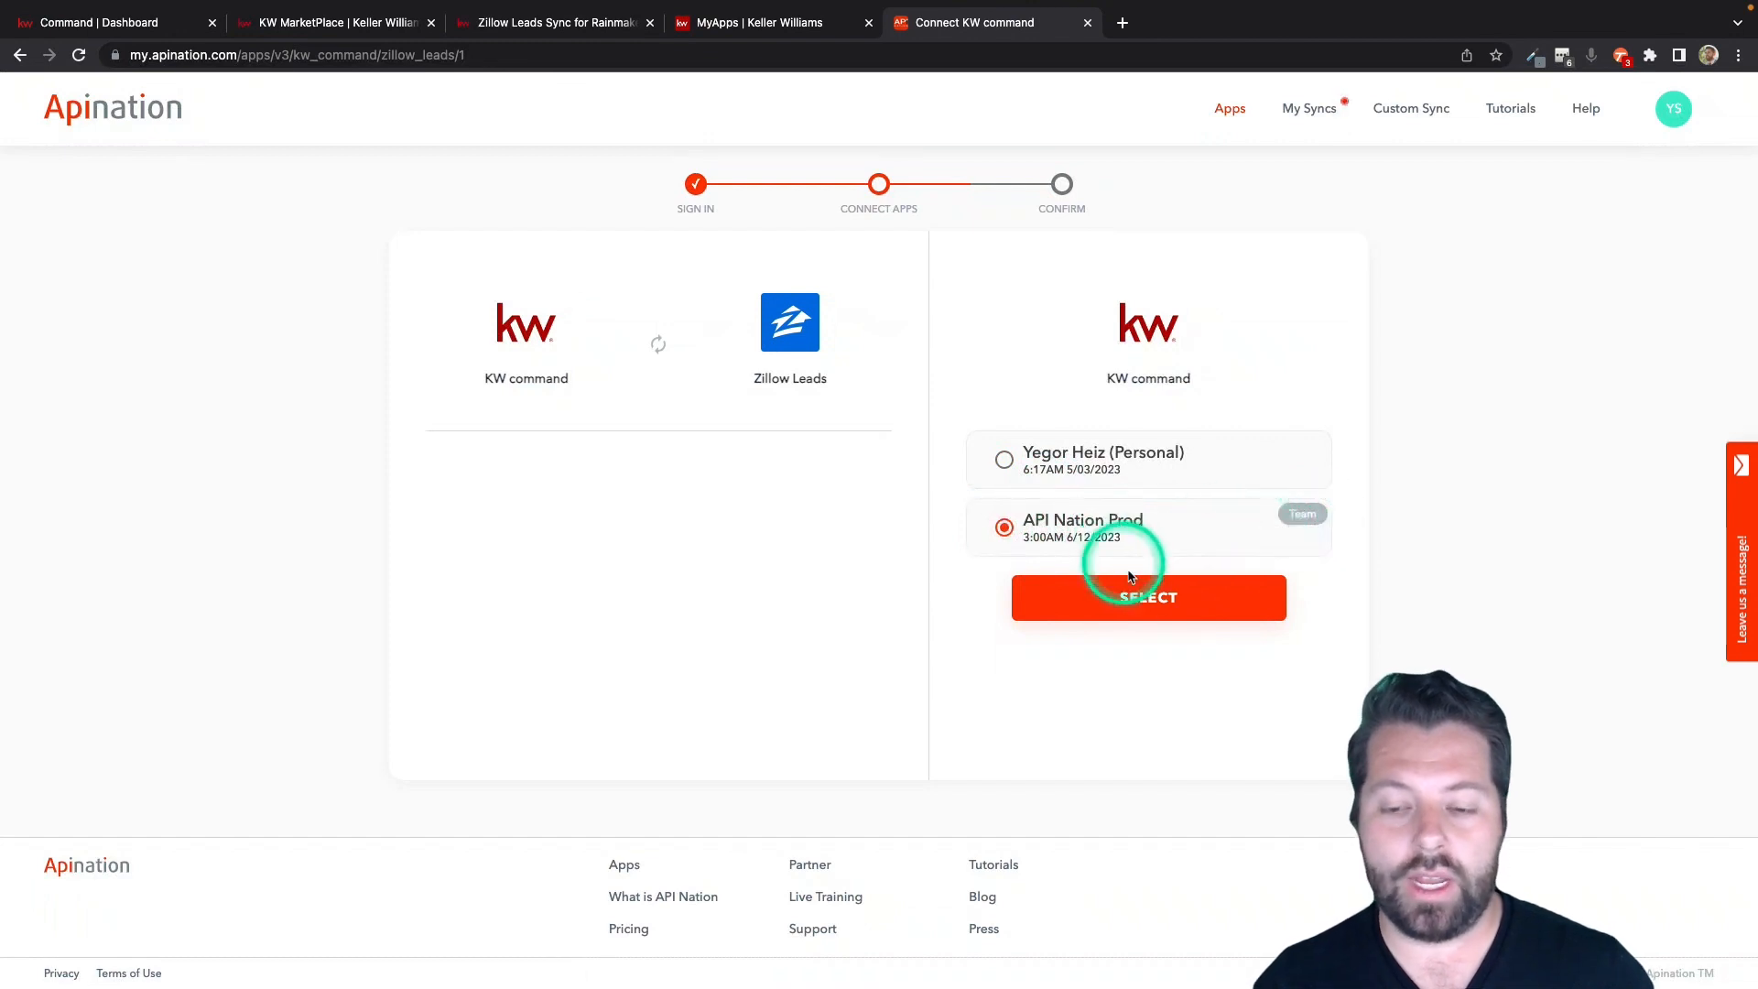
{"action": "left_click", "coordinate": [1132, 600]}
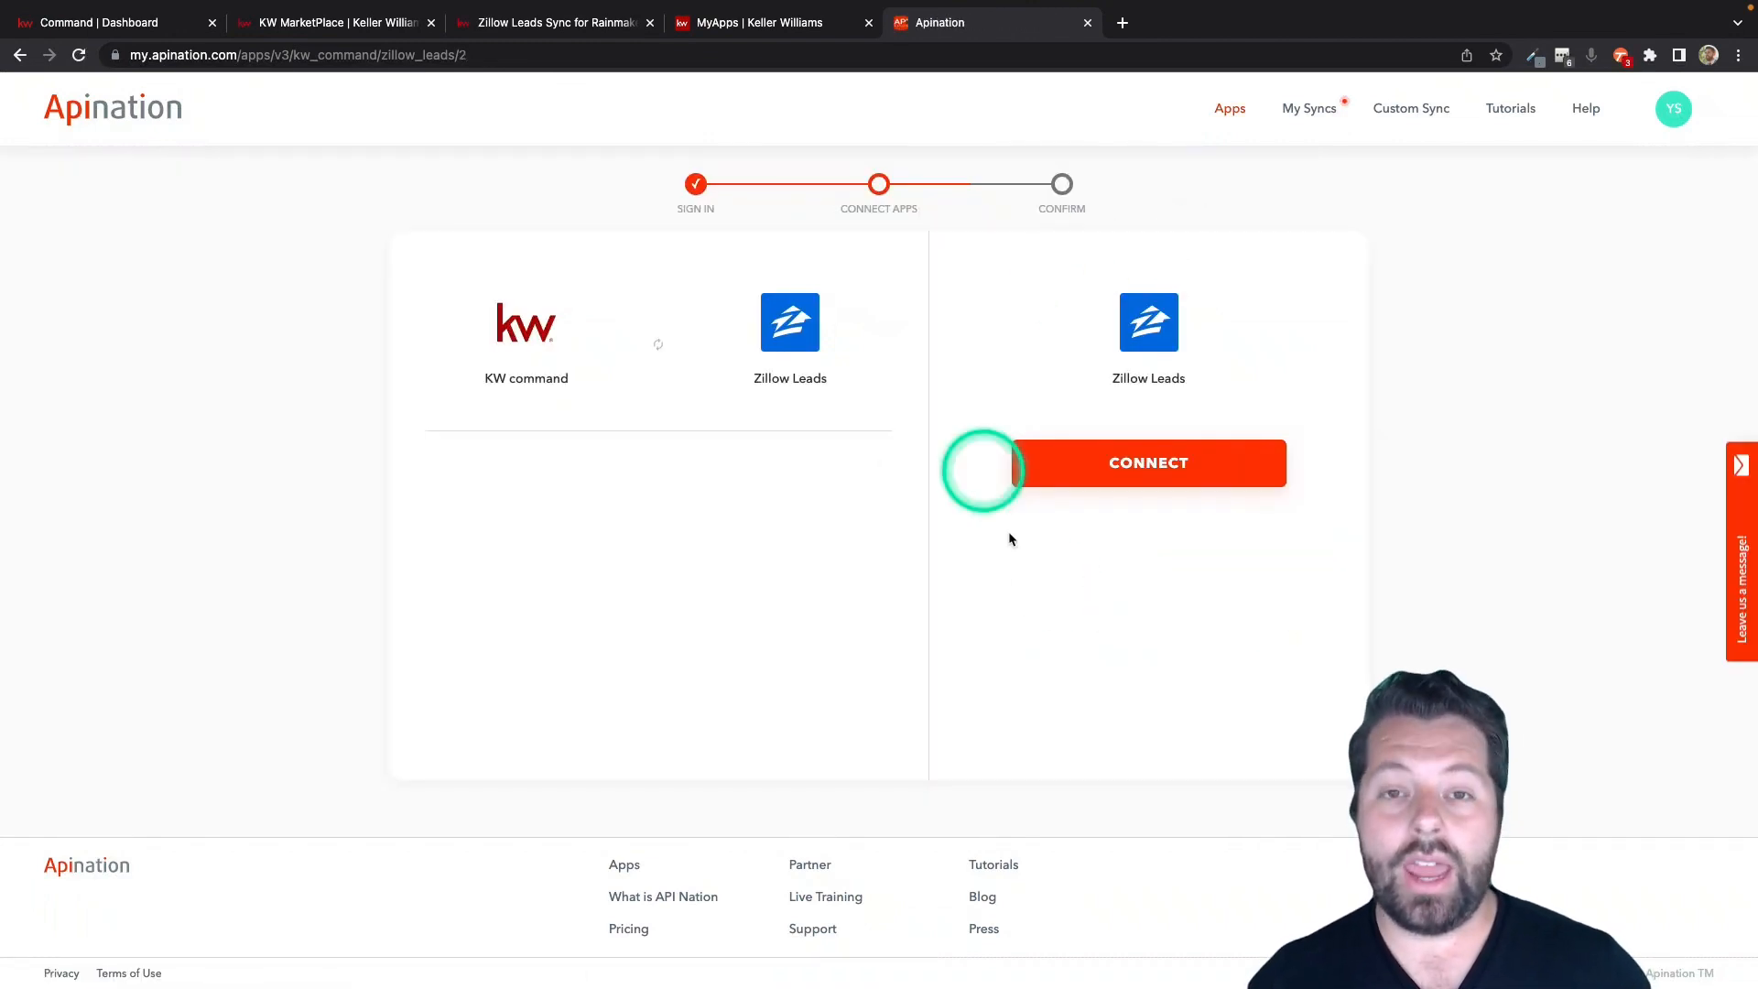
Create a Zillow Leads connection labelled with the team's name and copy its connection ID.
{"action": "left_click", "coordinate": [1140, 467]}
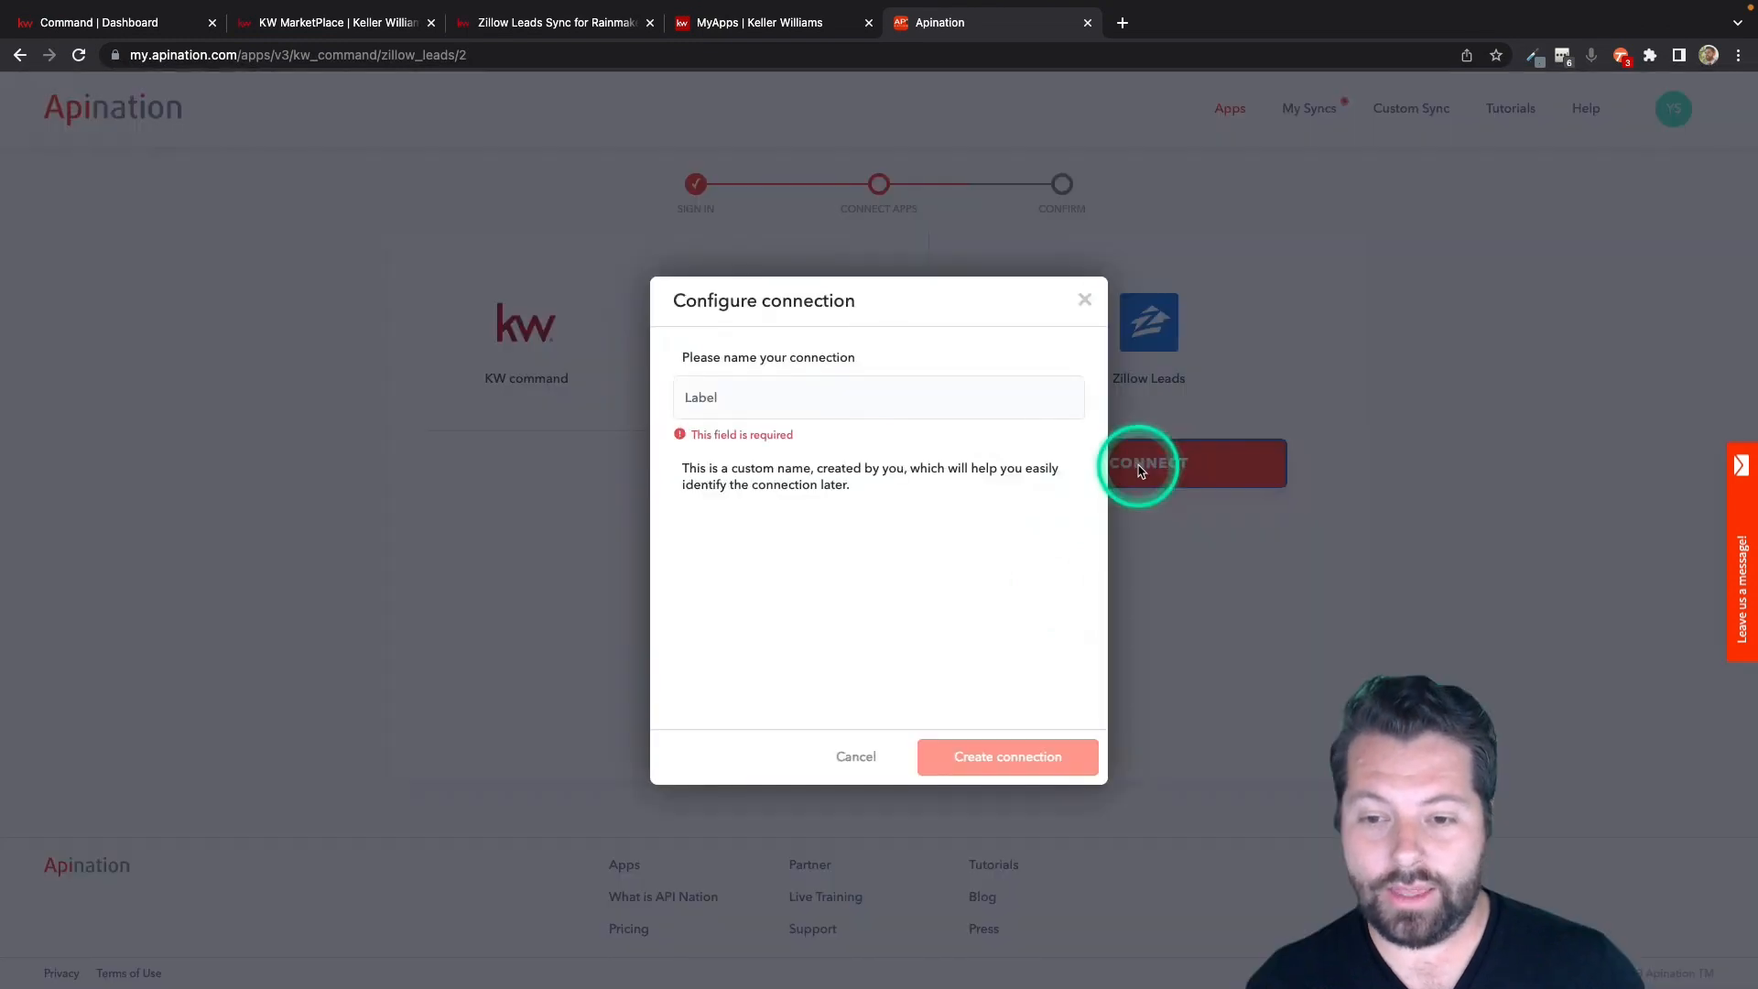
{"action": "left_click", "coordinate": [813, 390]}
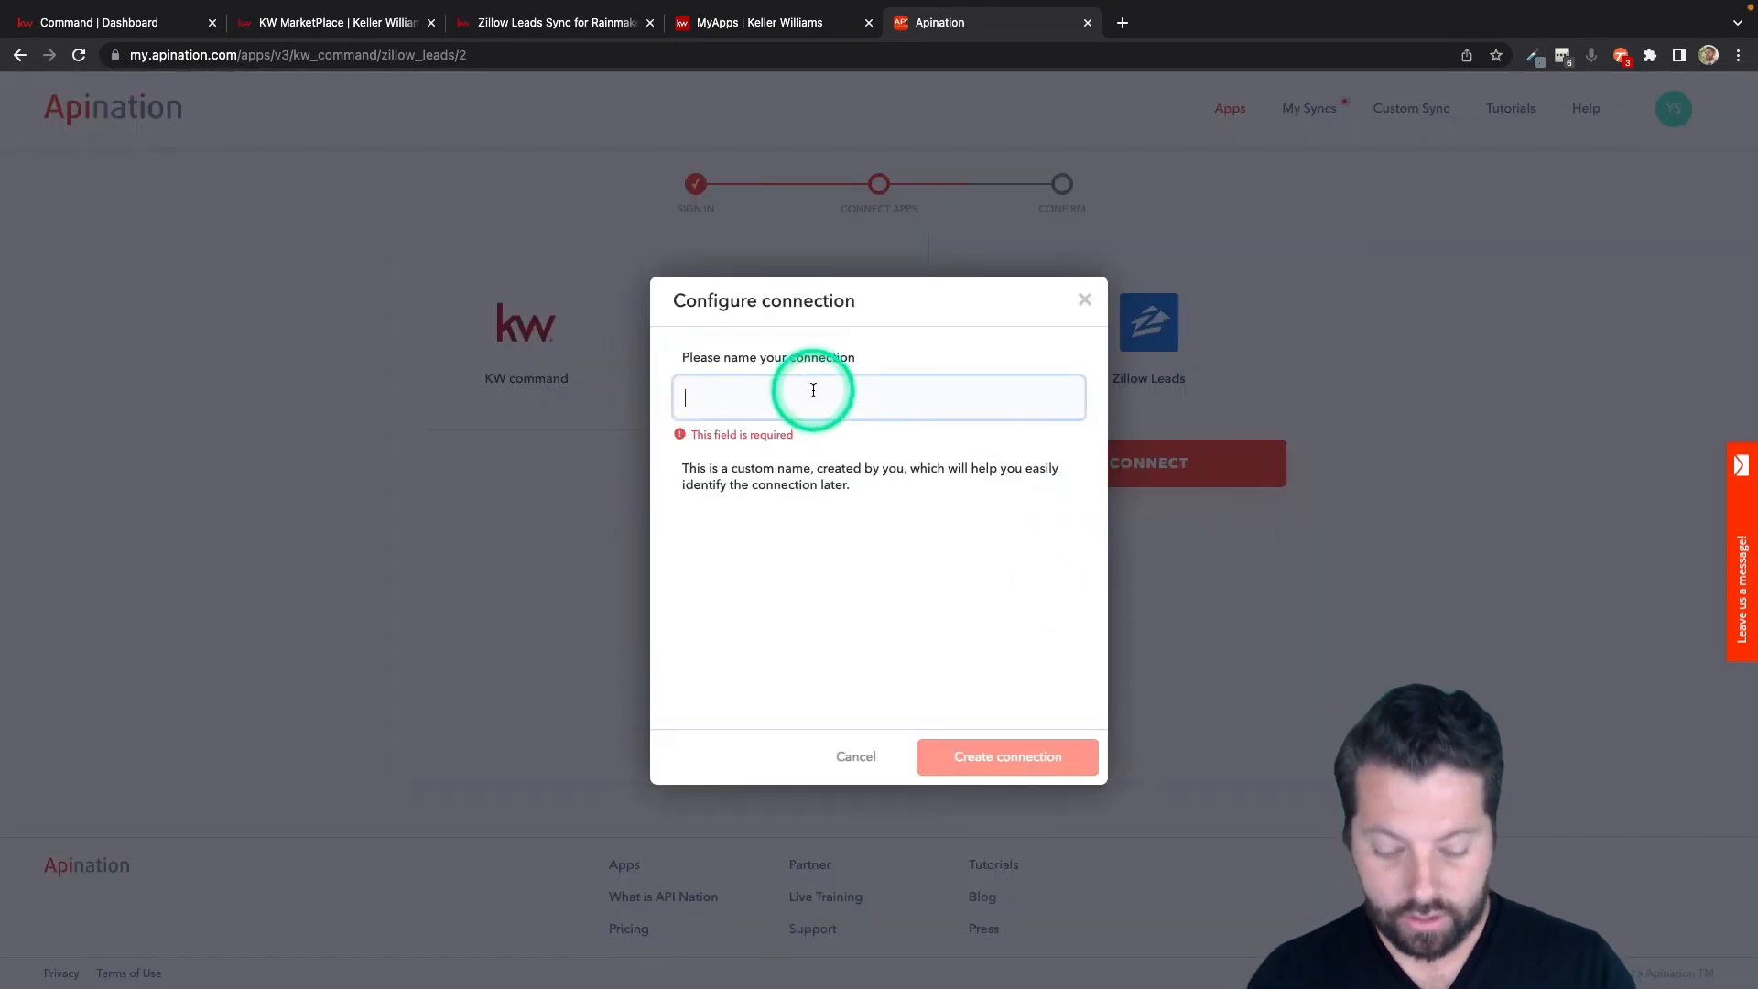
{"action": "type", "text": "Gabe's Teams"}
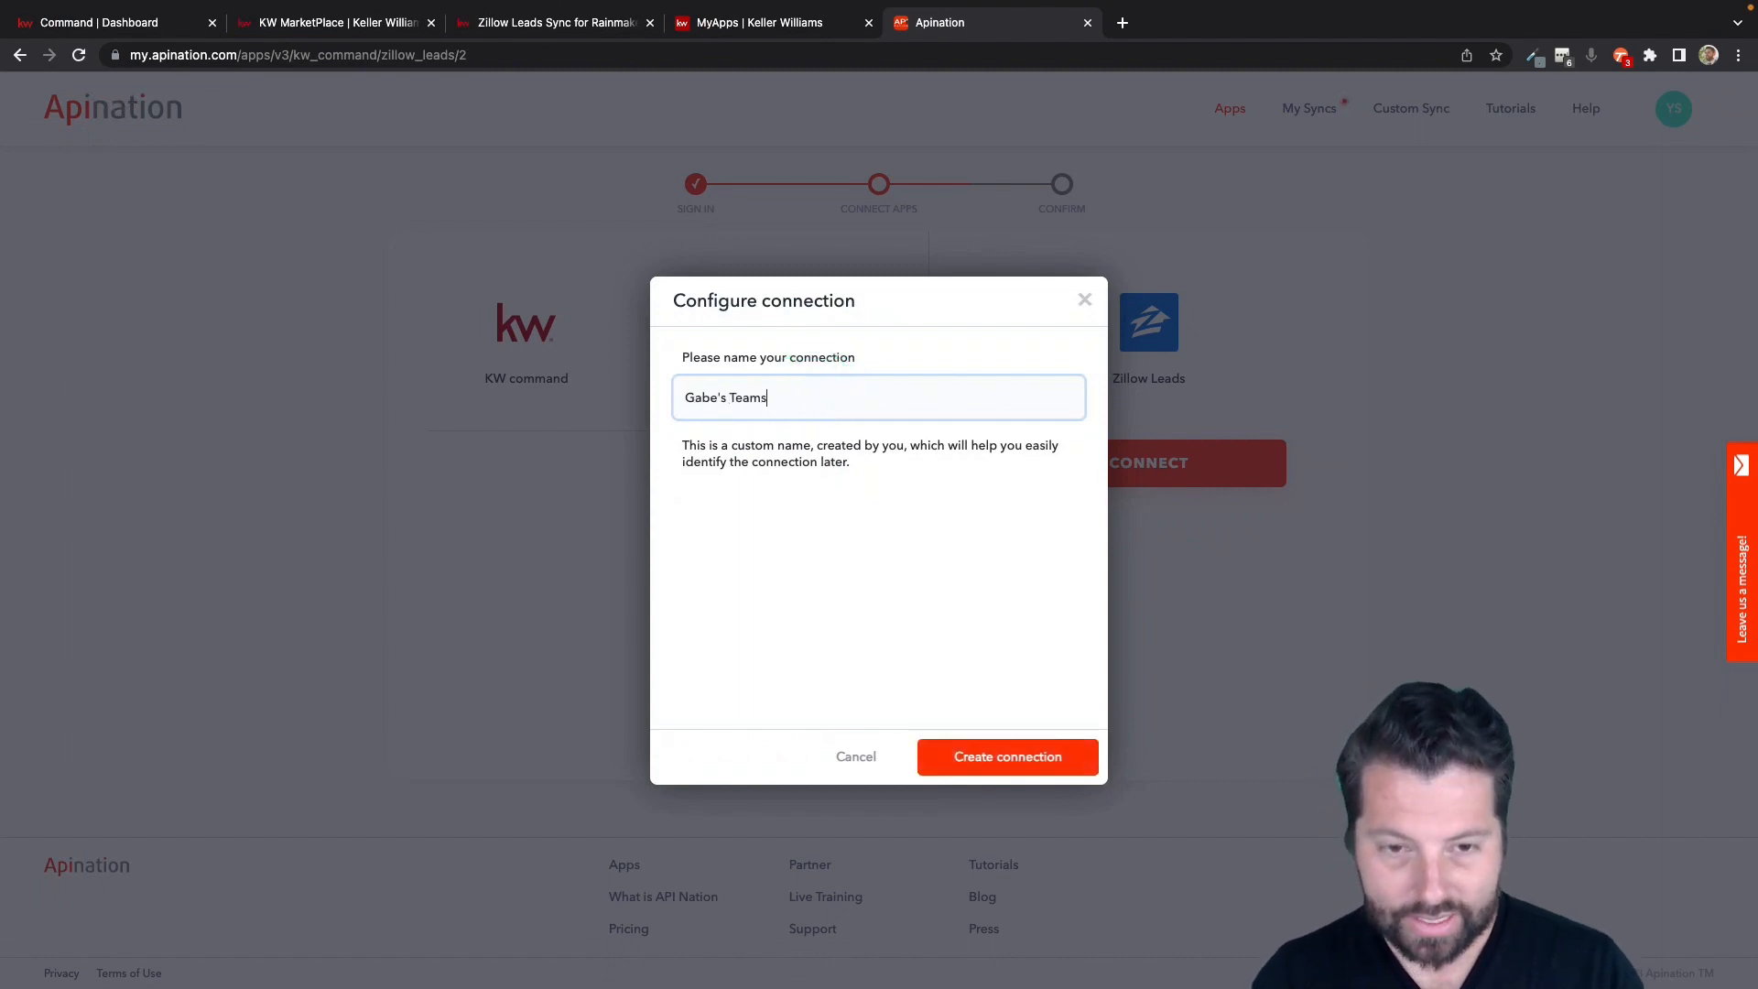
{"action": "left_click", "coordinate": [753, 375]}
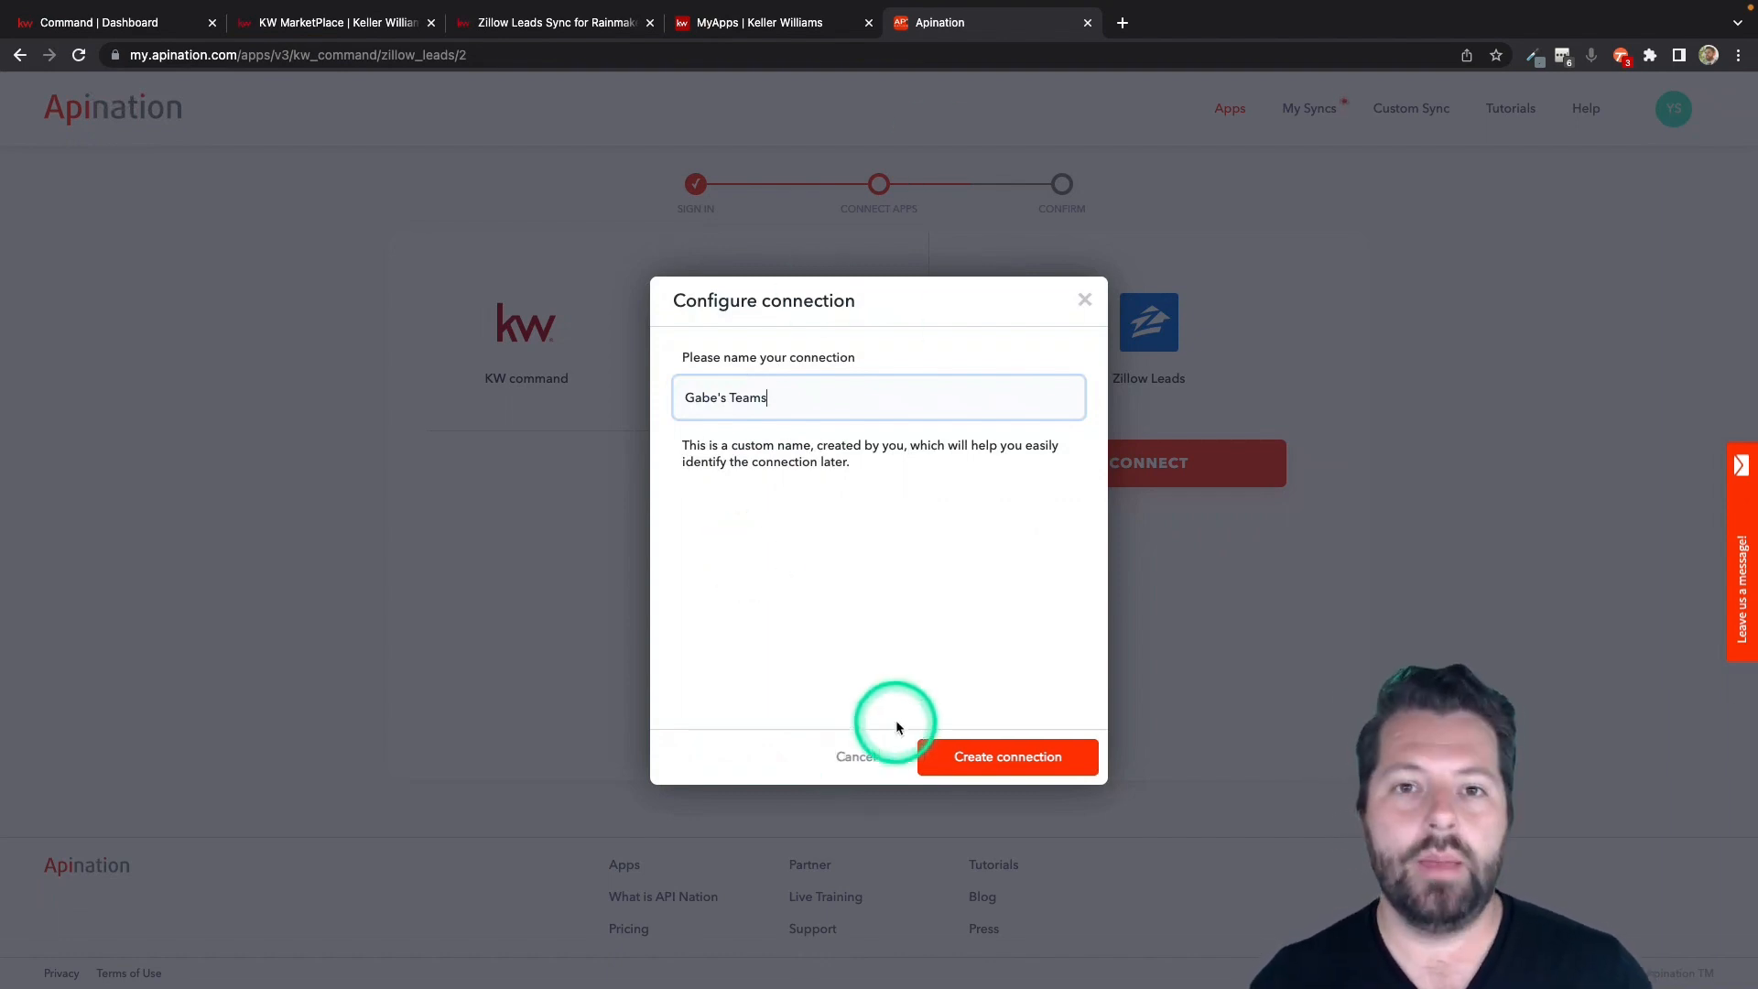
{"action": "left_click", "coordinate": [974, 759]}
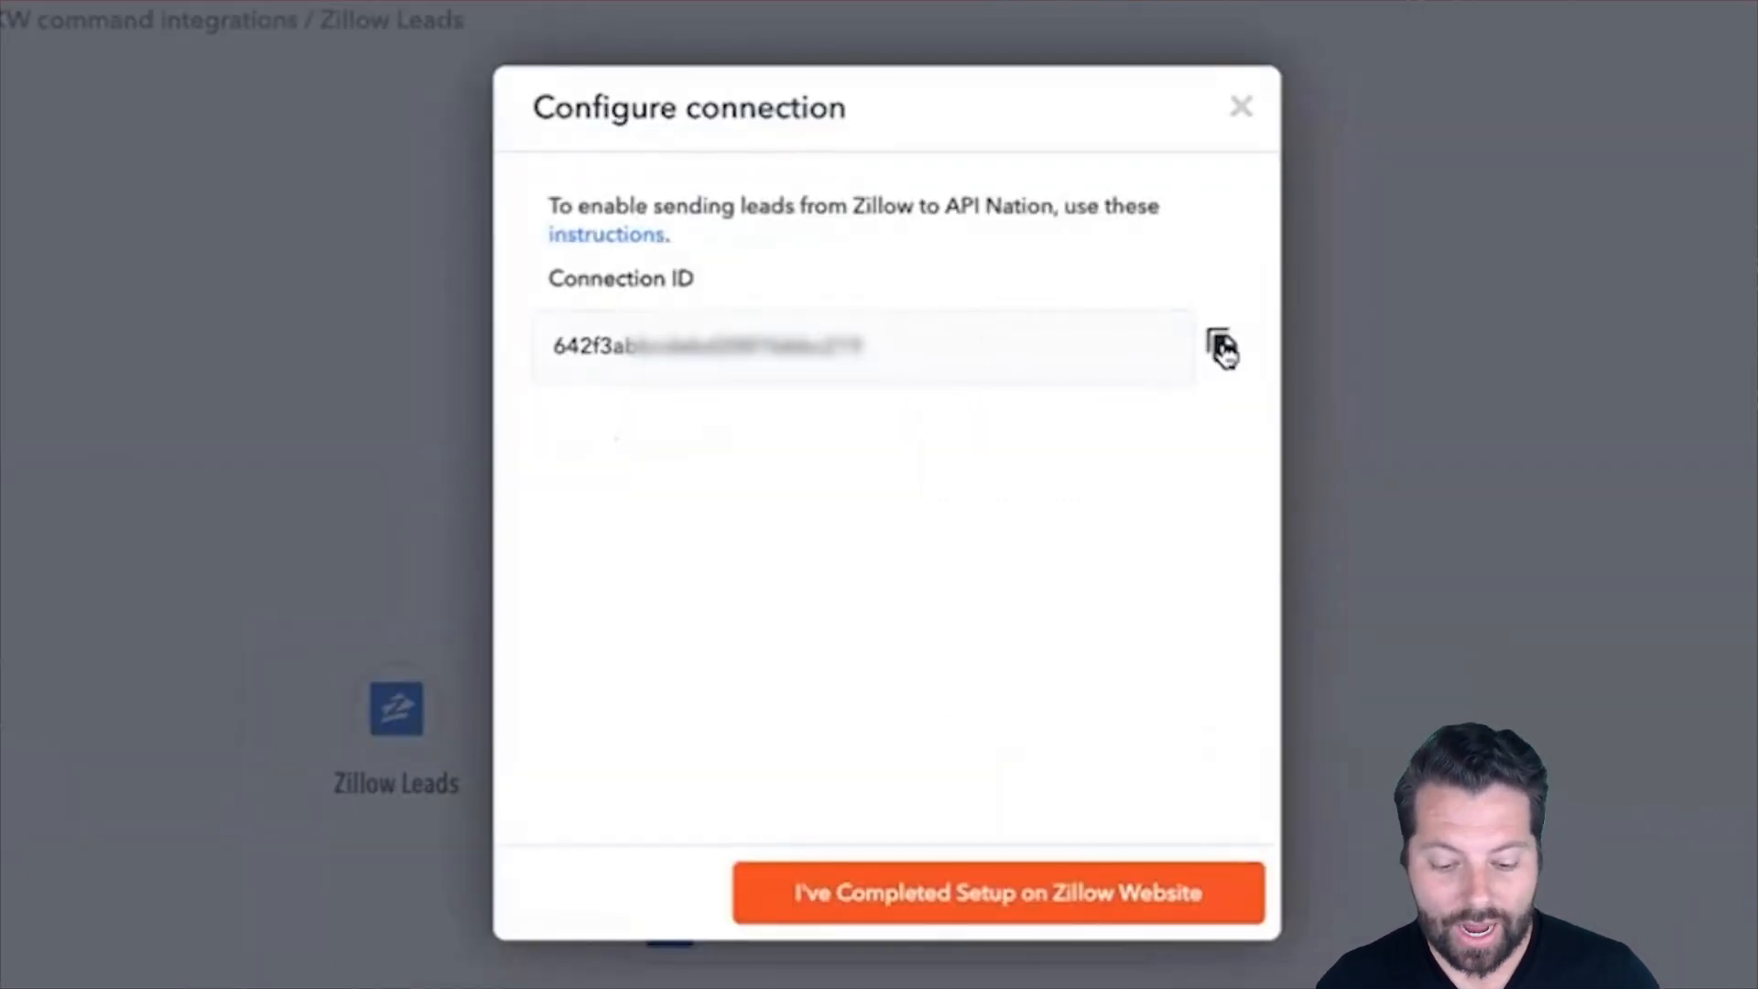
{"action": "left_click", "coordinate": [1223, 350]}
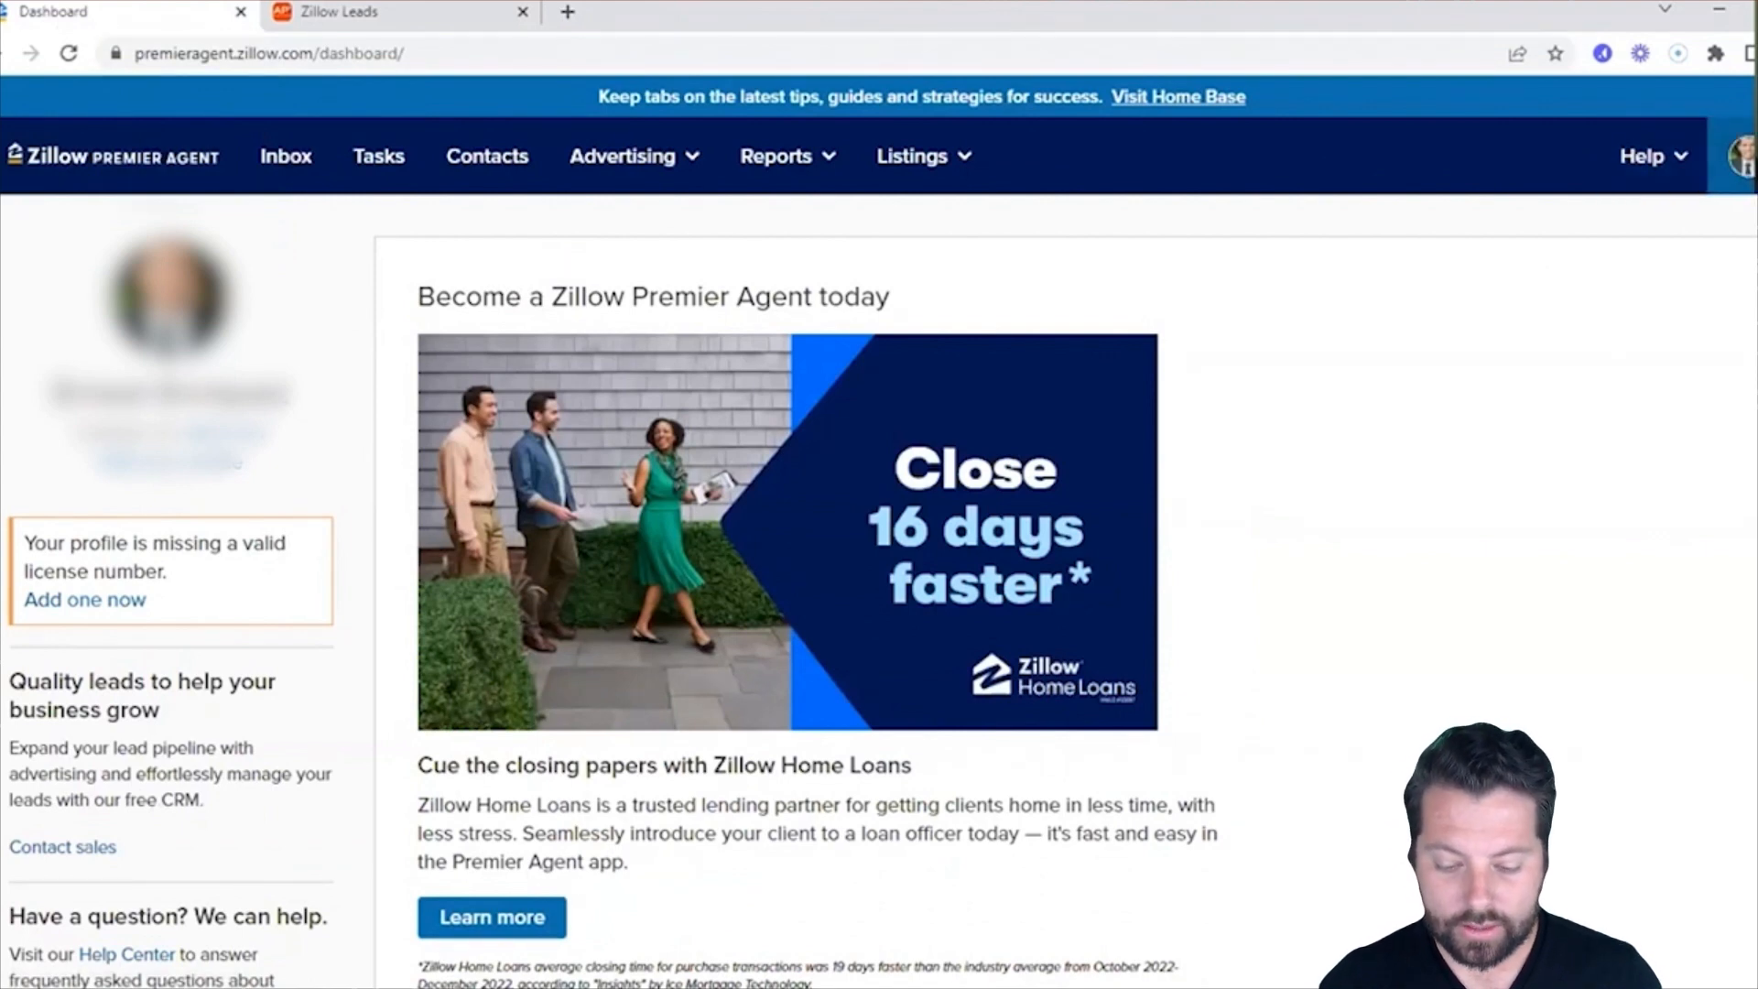
Switch to Zillow Premier Agent and start a new app link in the app integrations settings with Apination as the partner.
{"action": "left_click", "coordinate": [1742, 155]}
{"action": "left_click", "coordinate": [1595, 491]}
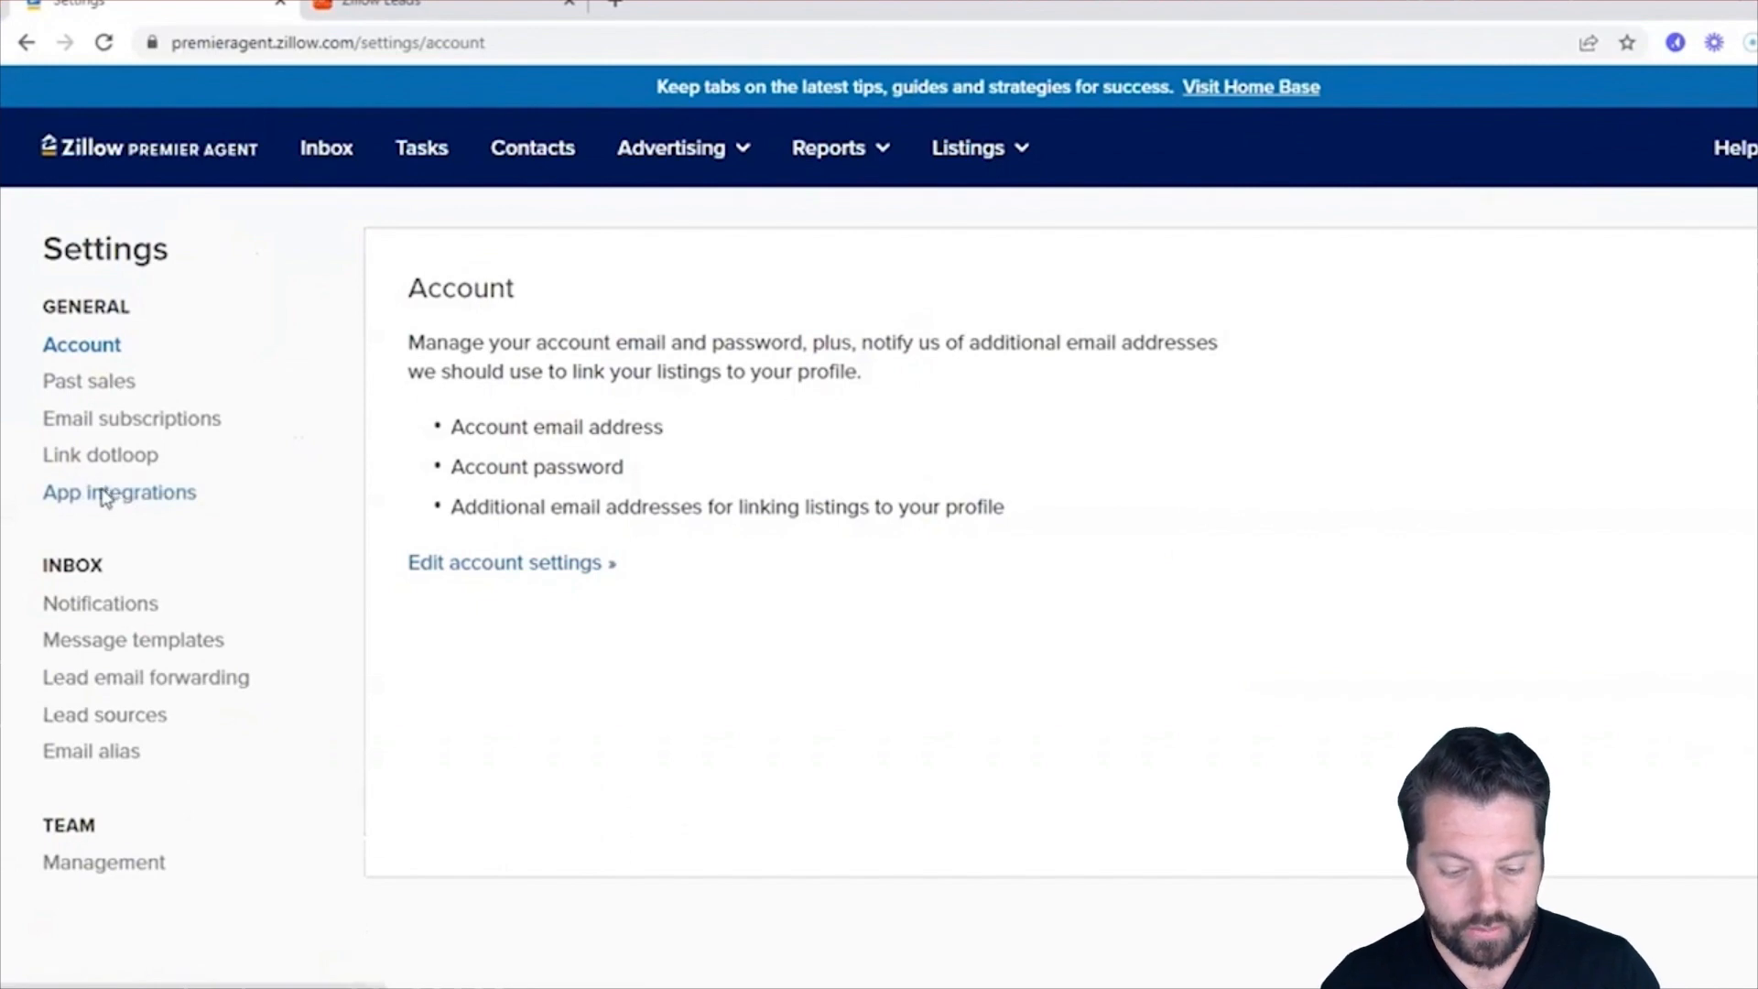
{"action": "left_click", "coordinate": [104, 495]}
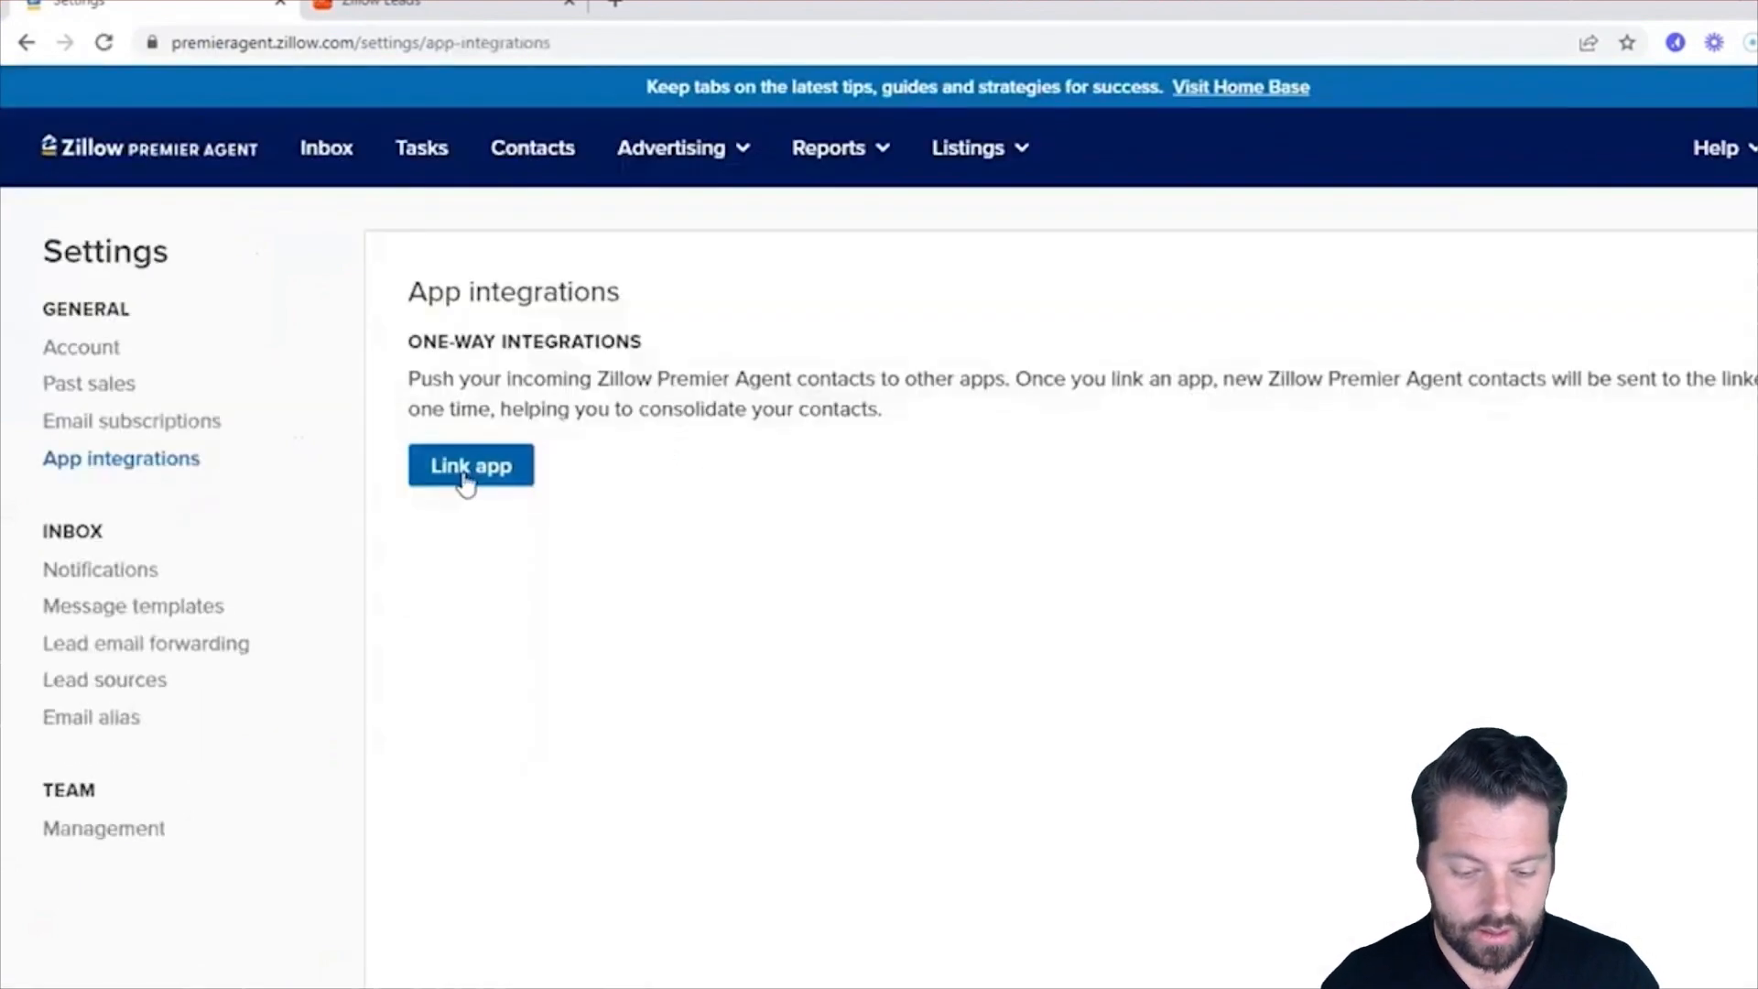
{"action": "left_click", "coordinate": [467, 482]}
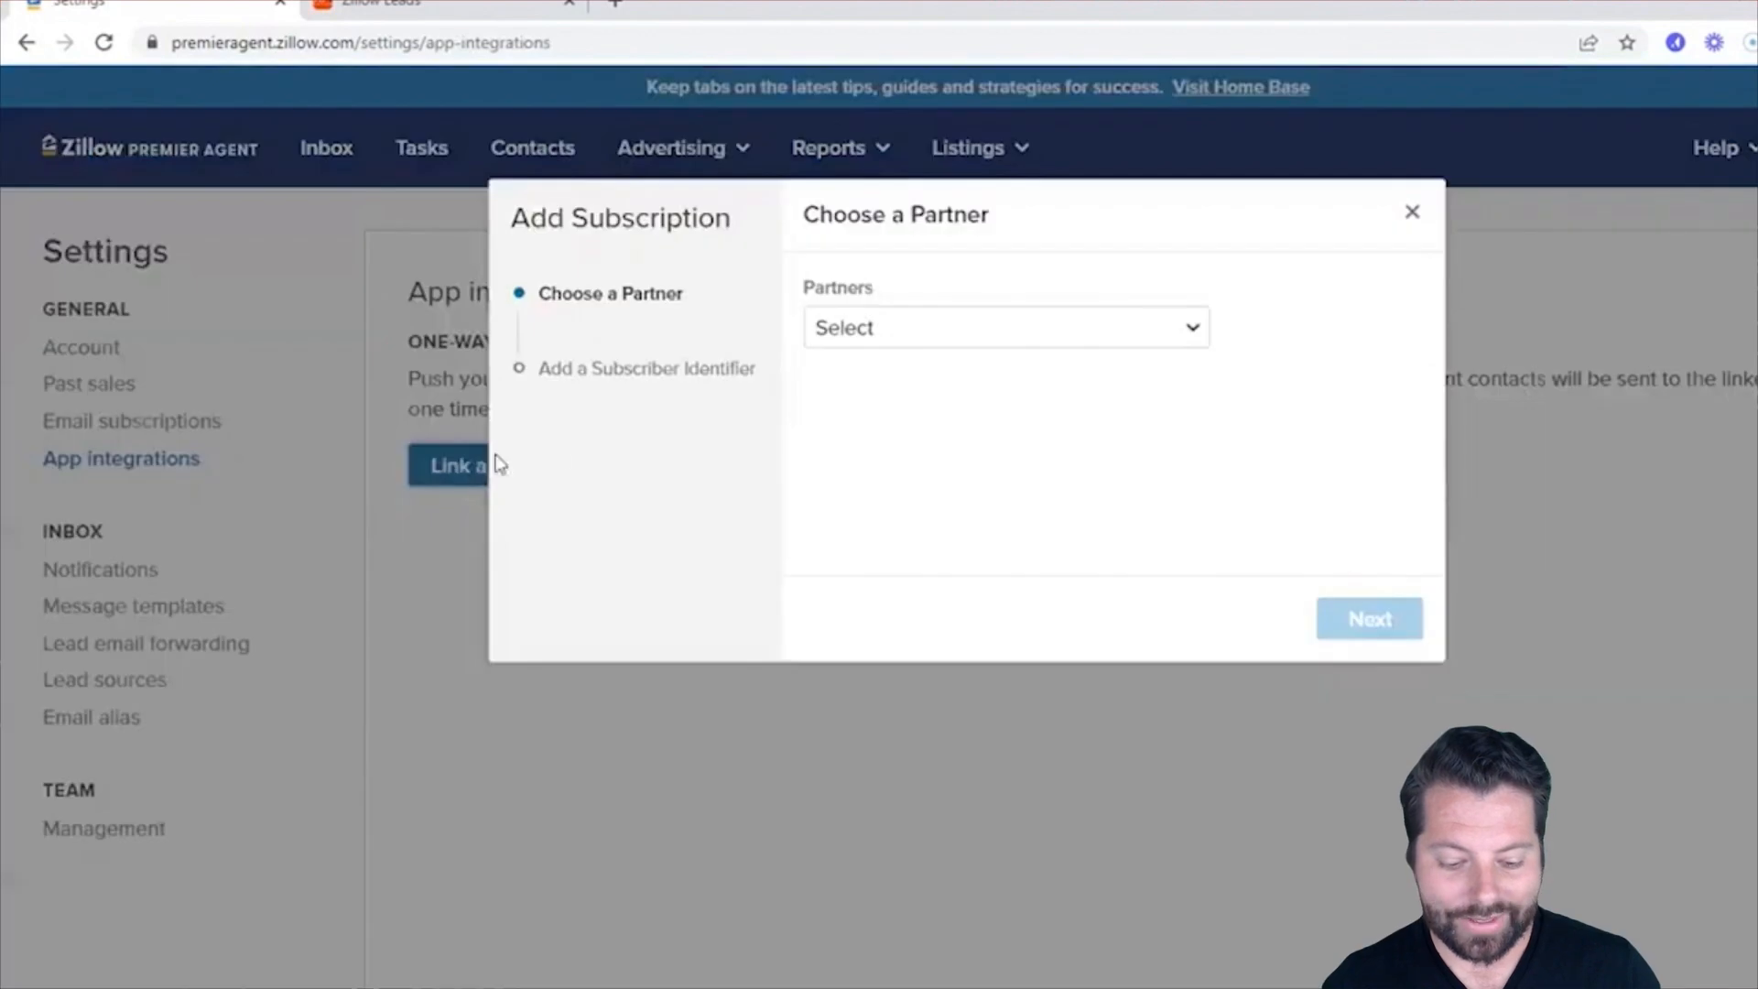
{"action": "left_click", "coordinate": [1004, 344]}
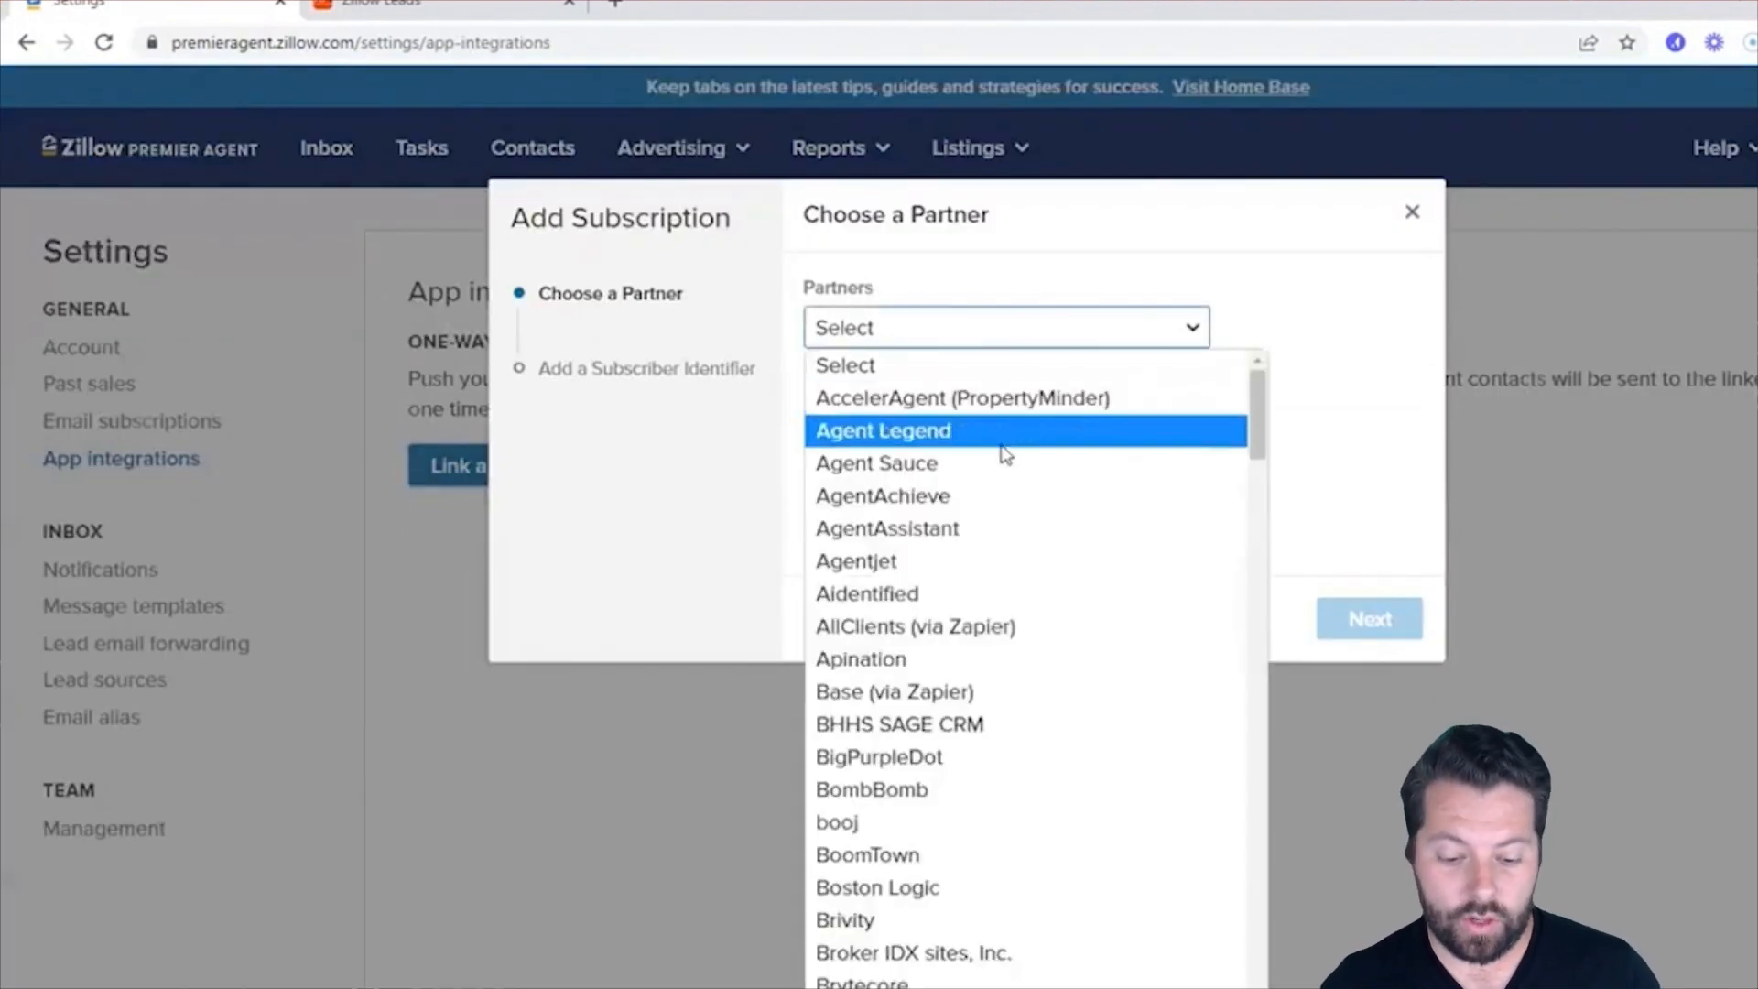
{"action": "left_click", "coordinate": [924, 661]}
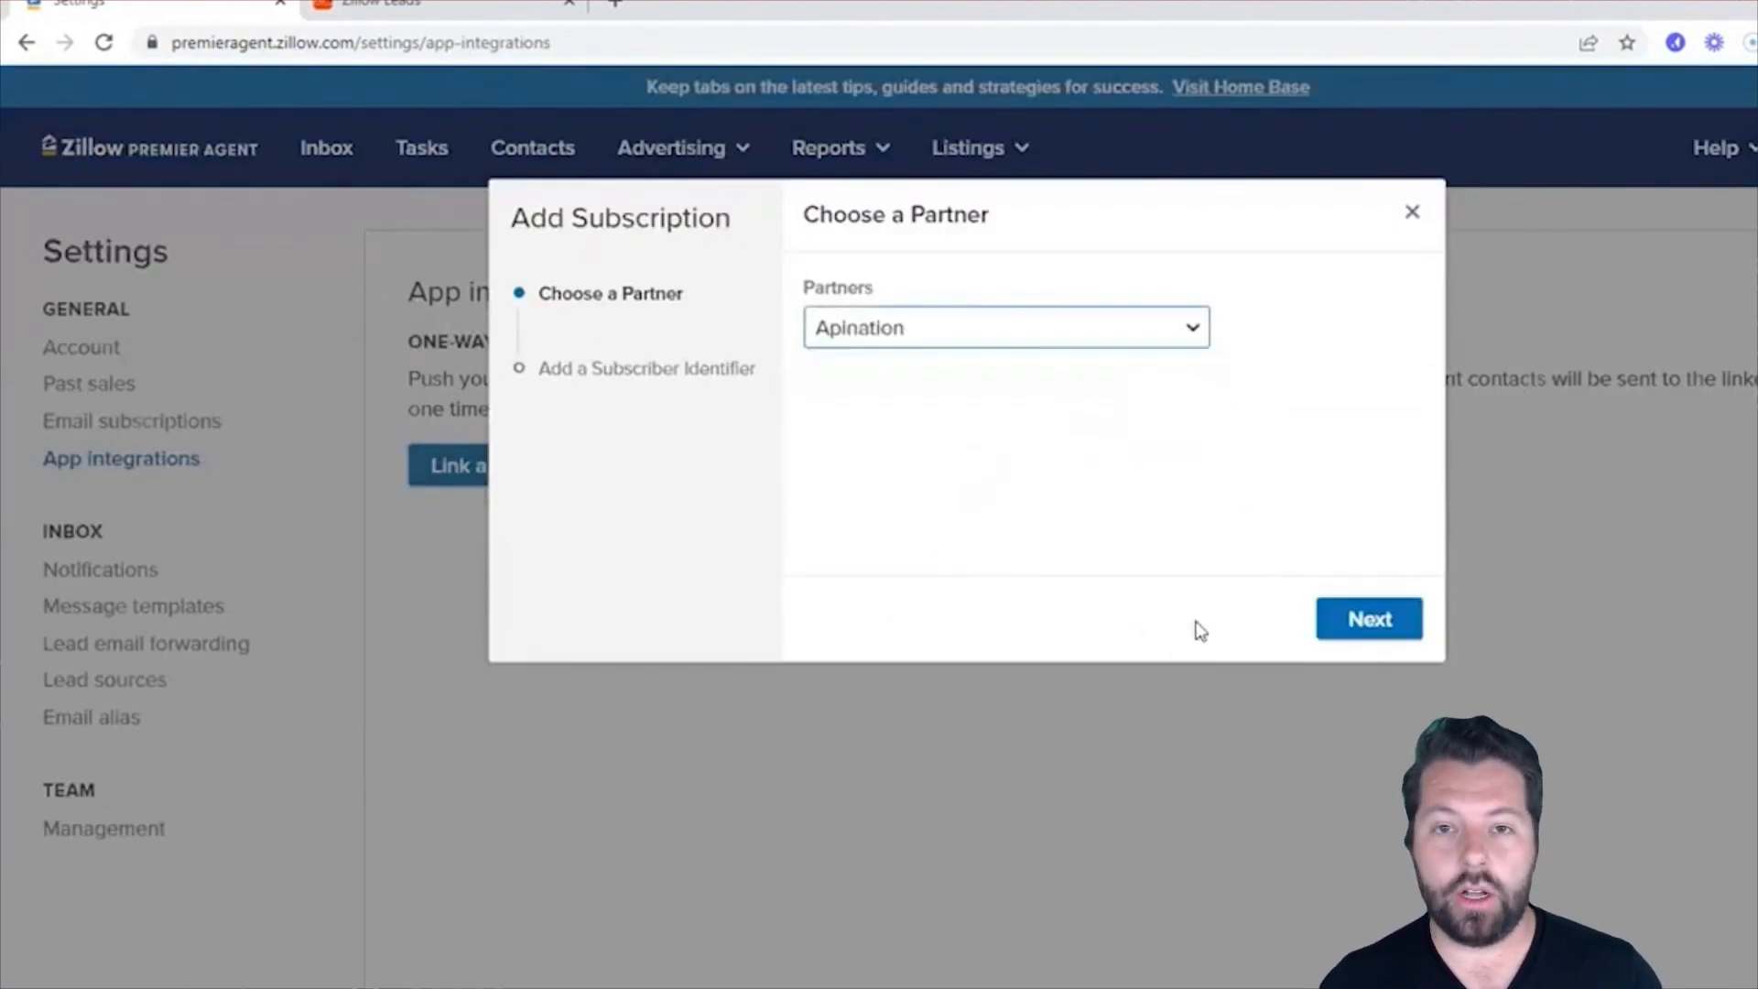
{"action": "left_click", "coordinate": [1378, 626]}
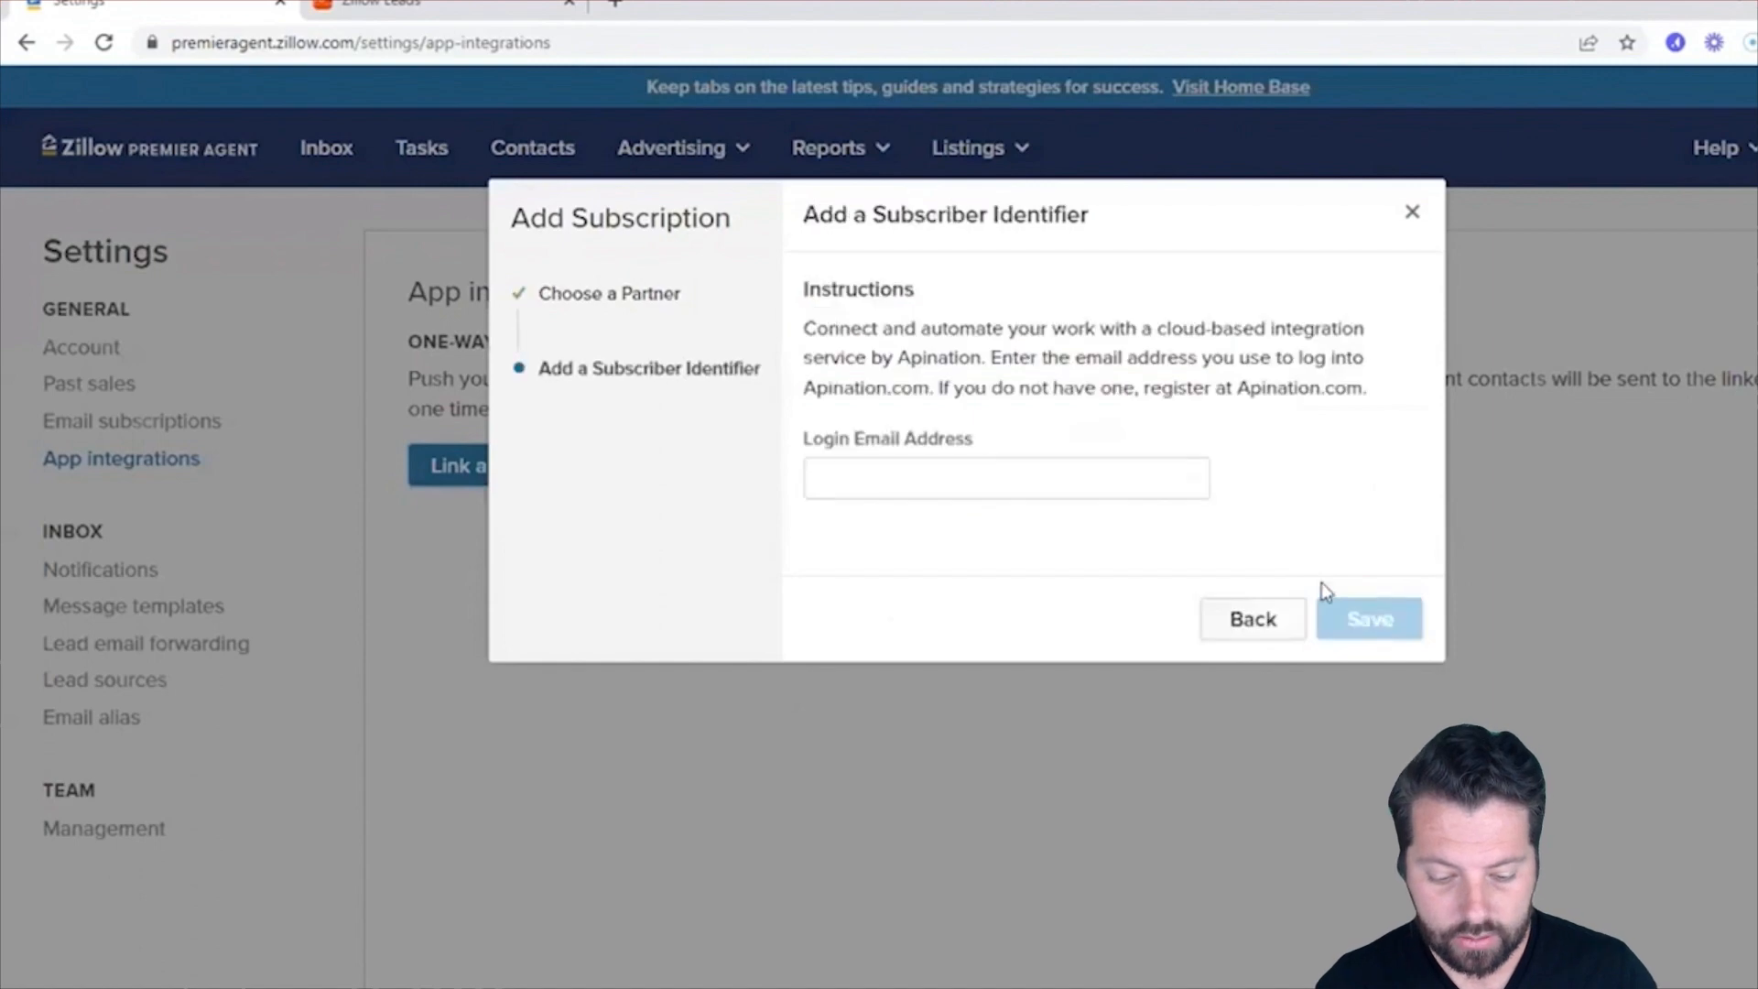
Paste the copied connection ID as the subscriber identifier and save the Apination subscription.
{"action": "left_click", "coordinate": [951, 476]}
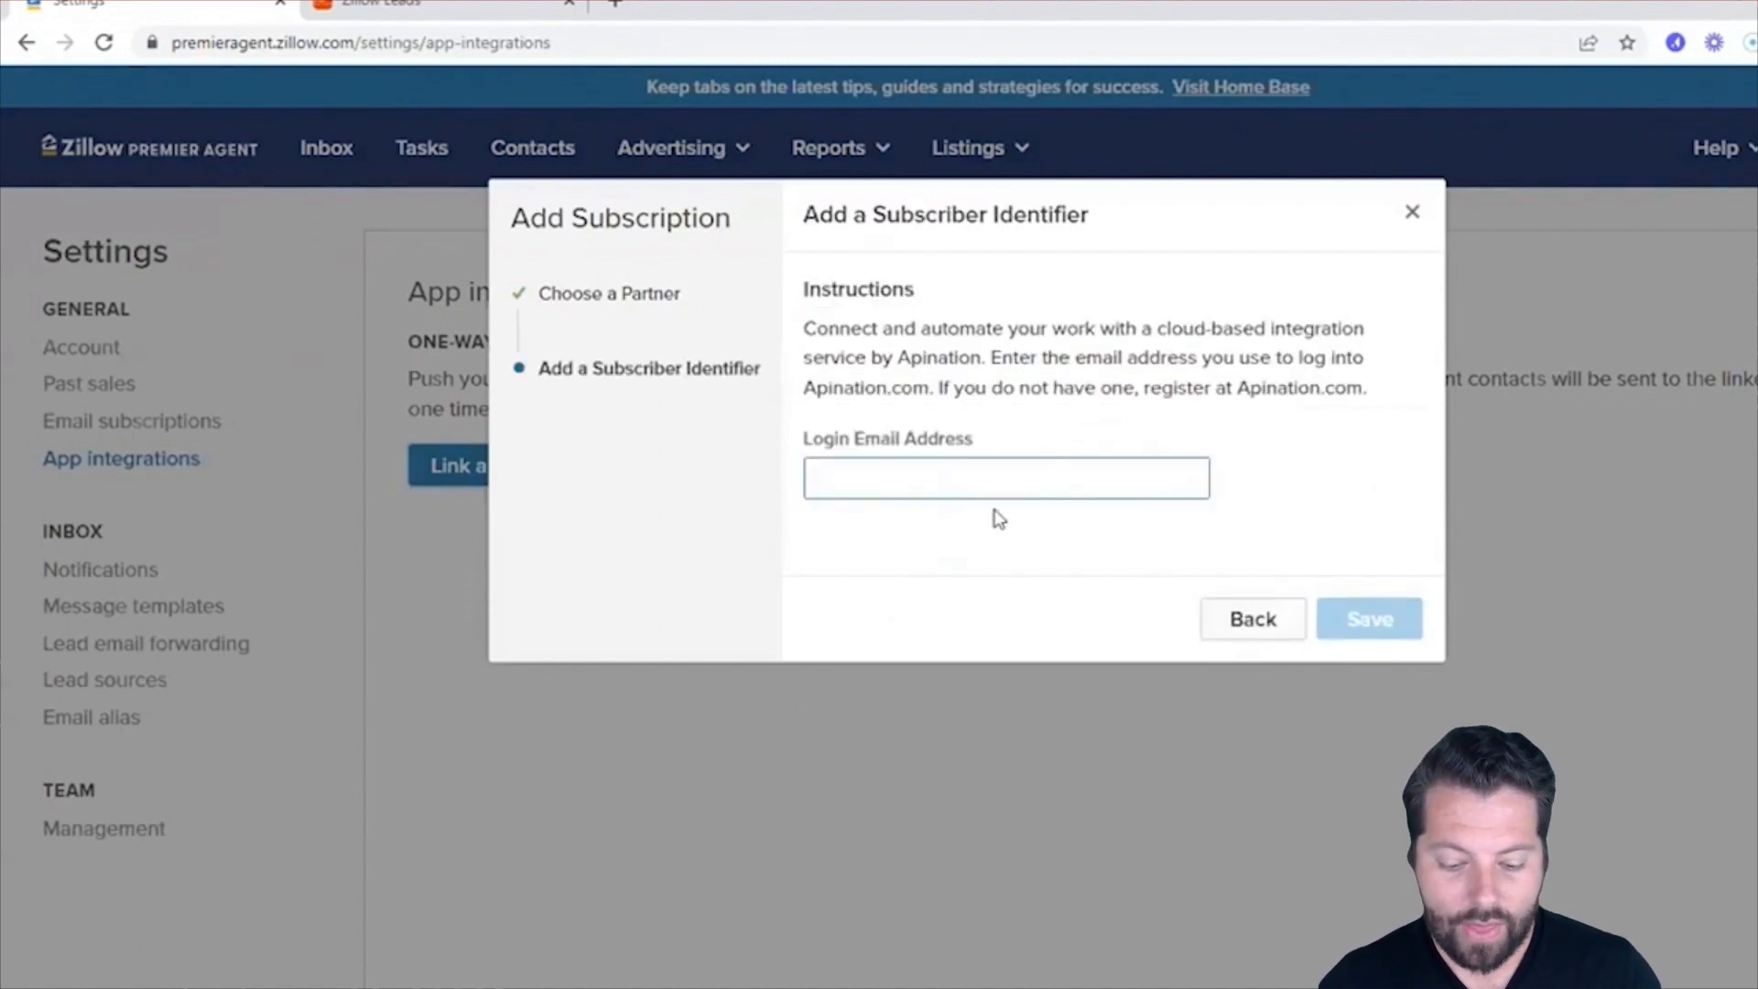
{"action": "key", "text": "ctrl+v"}
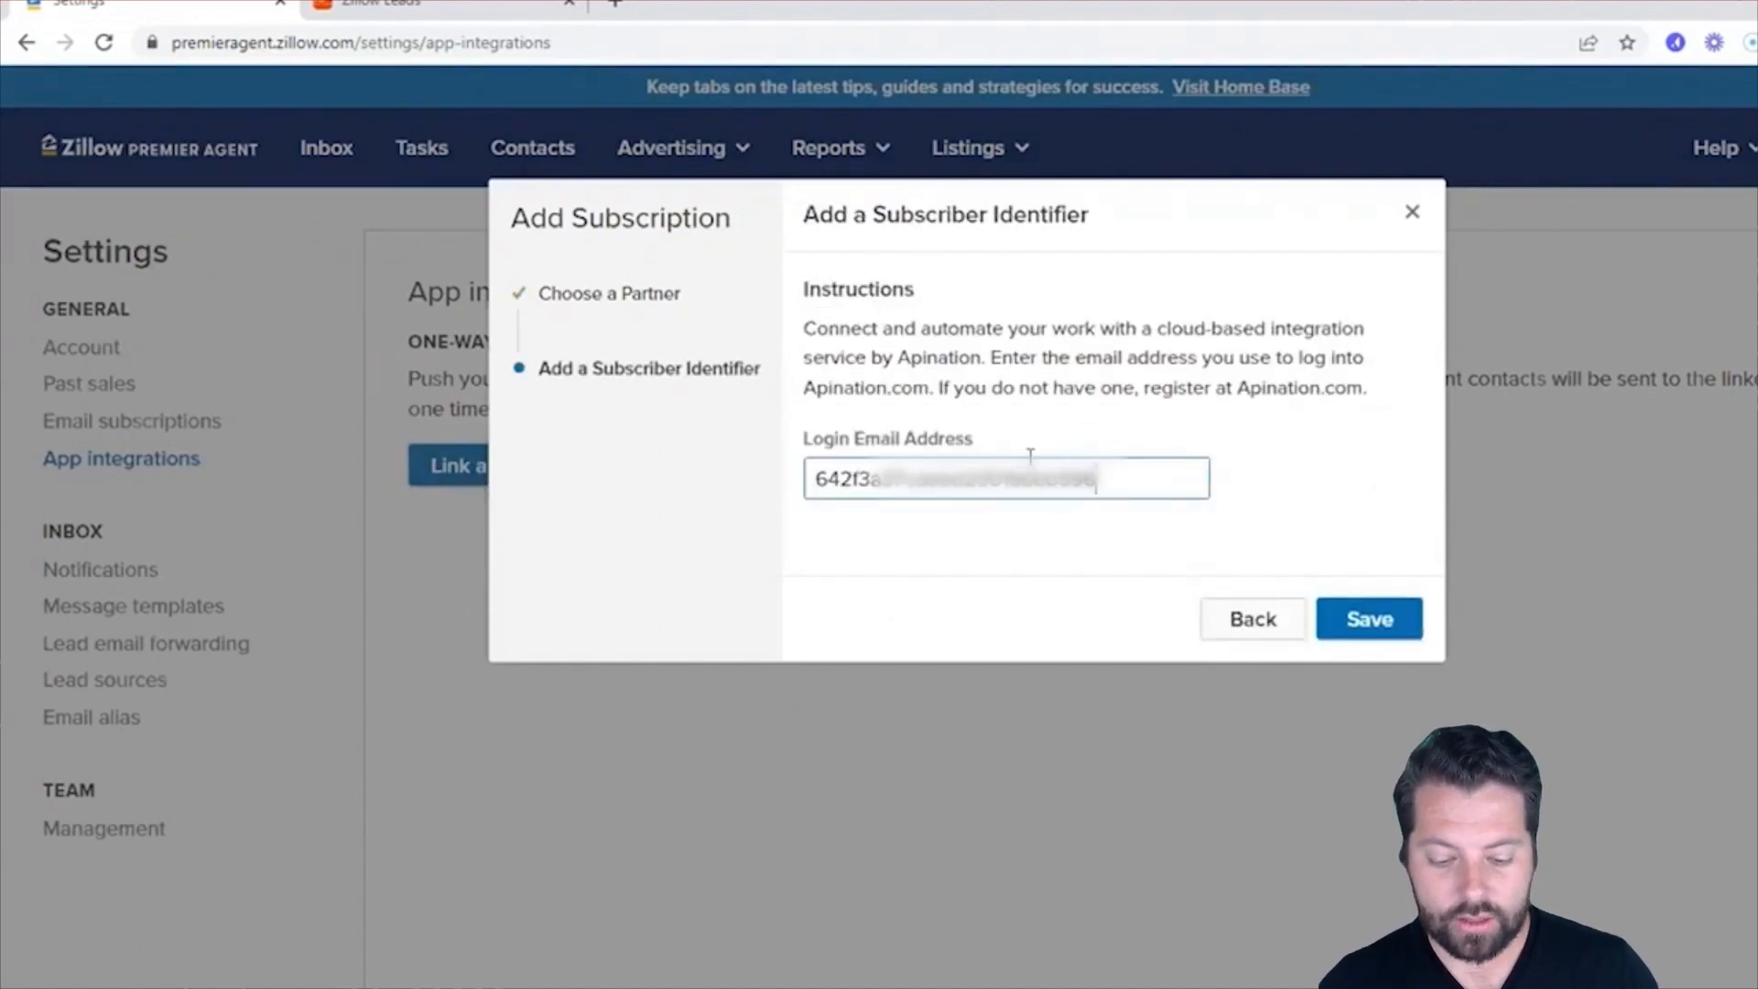
{"action": "left_click", "coordinate": [1149, 441]}
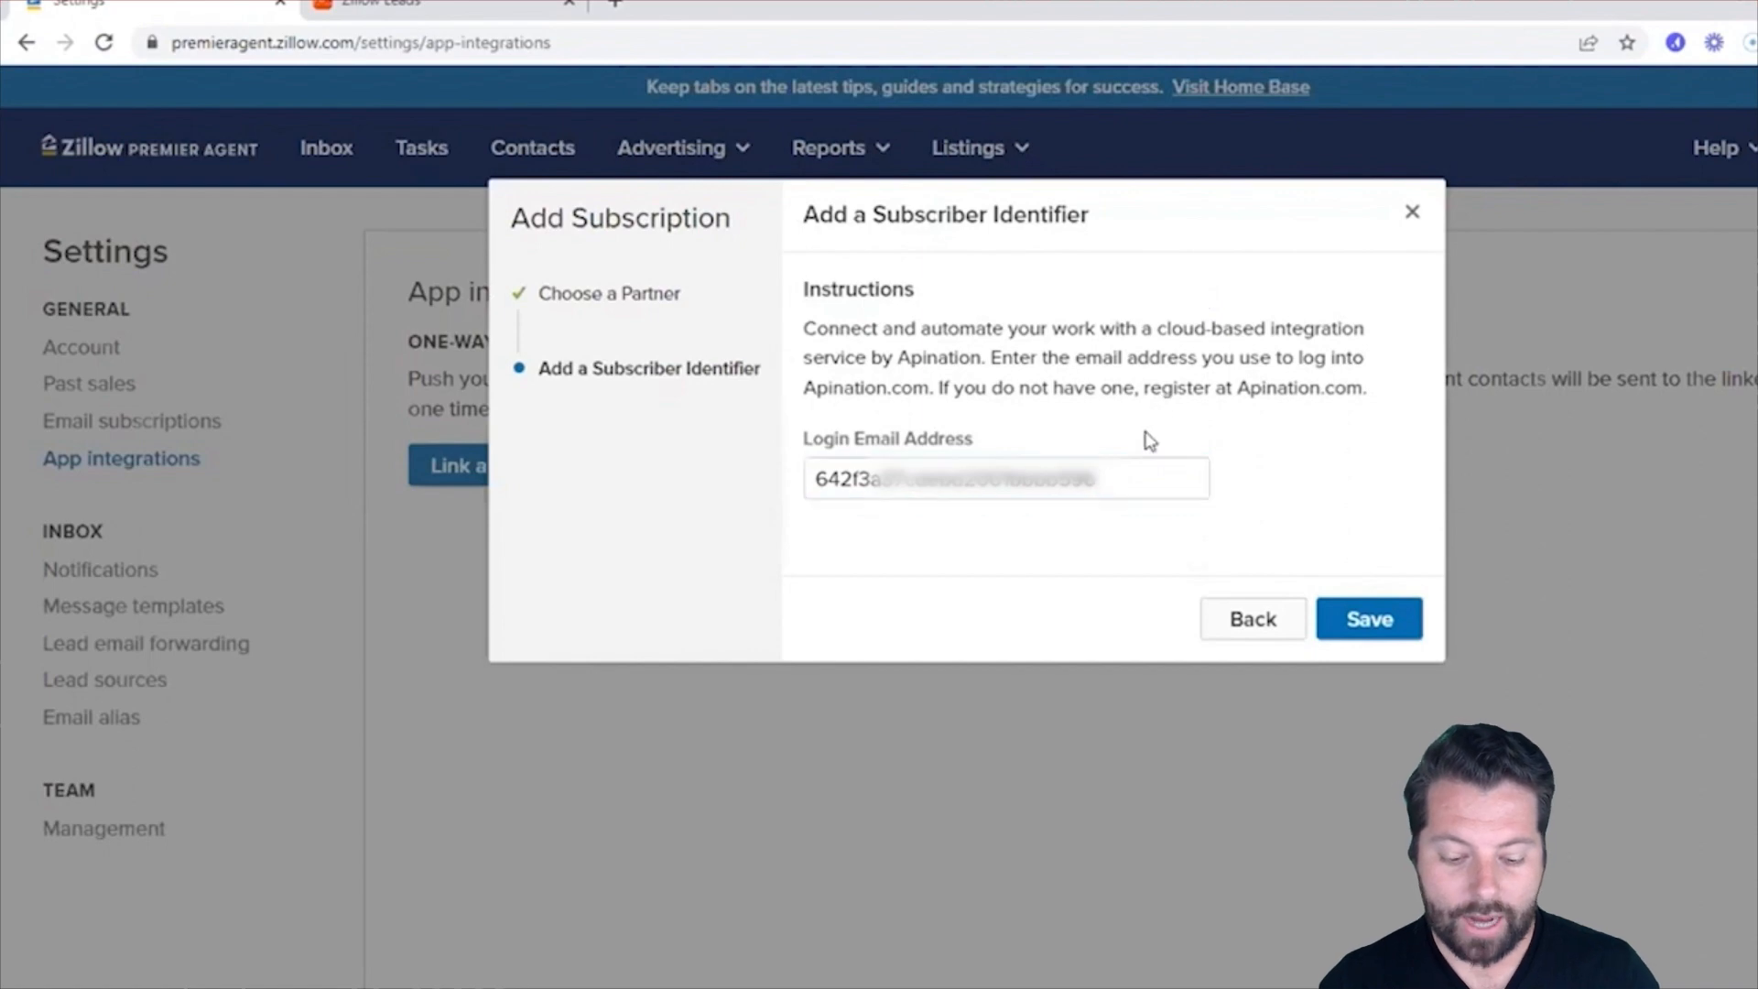
{"action": "left_click", "coordinate": [1346, 620]}
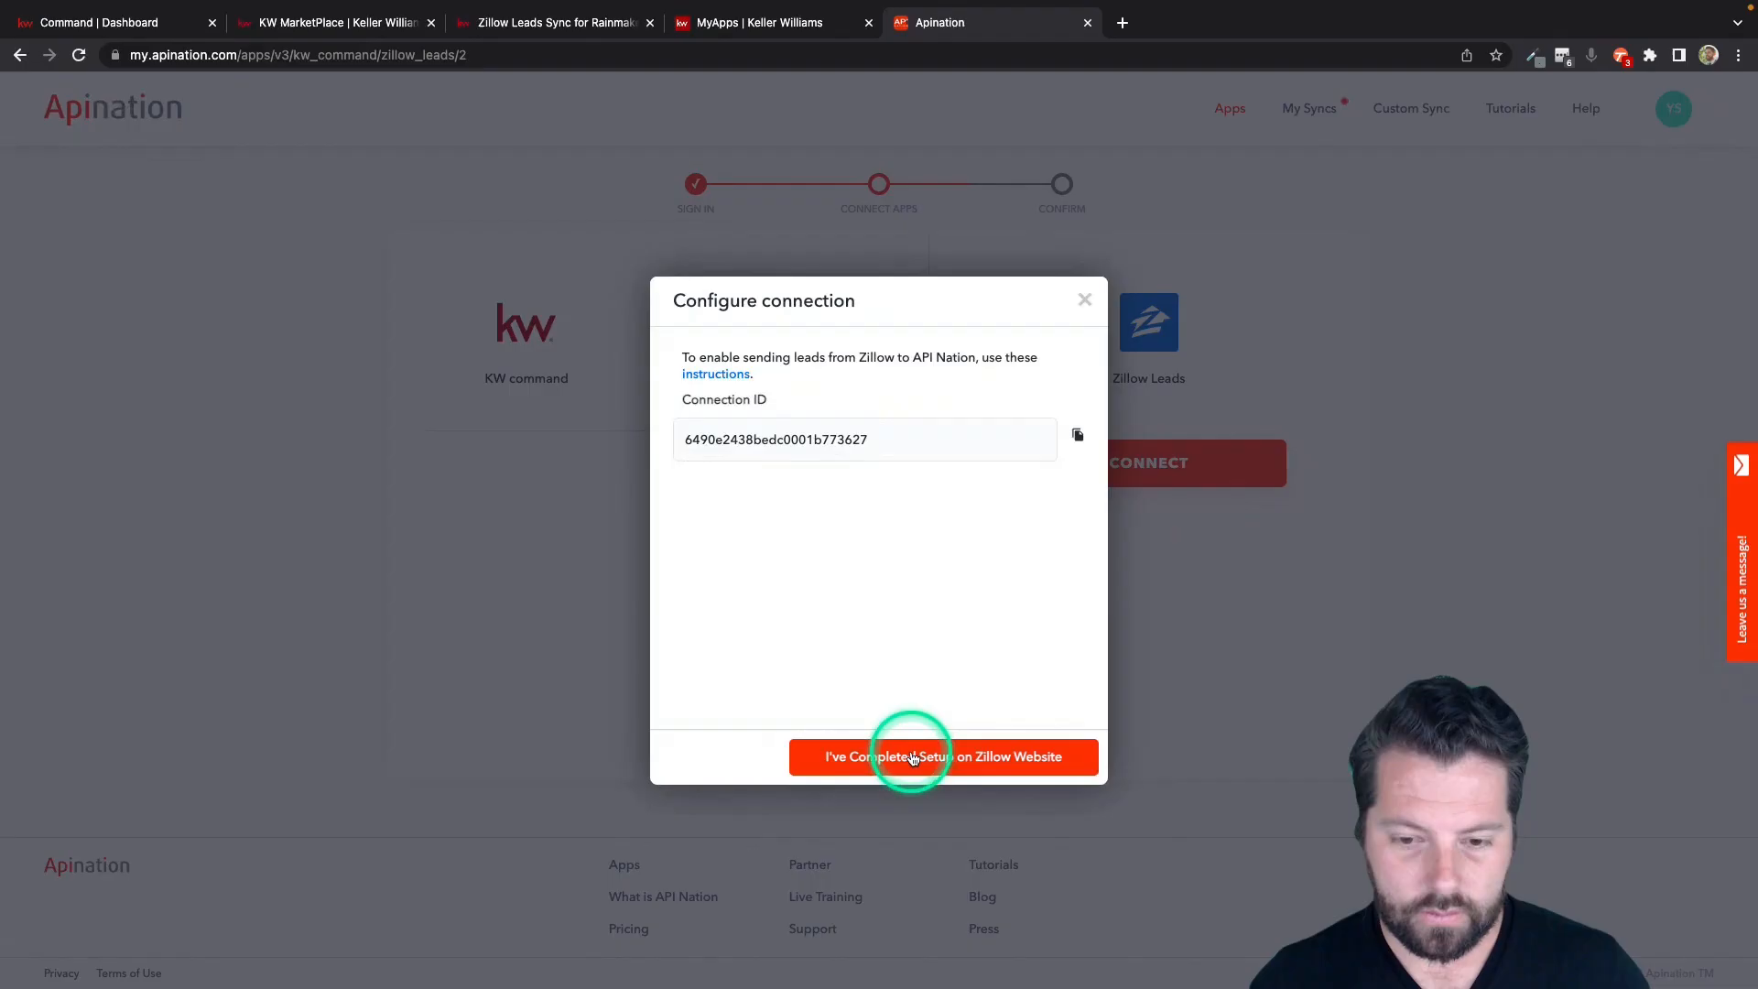
Return to Apination, select the new Zillow Leads connection and confirm the draft integration setup.
{"action": "left_click", "coordinate": [906, 751]}
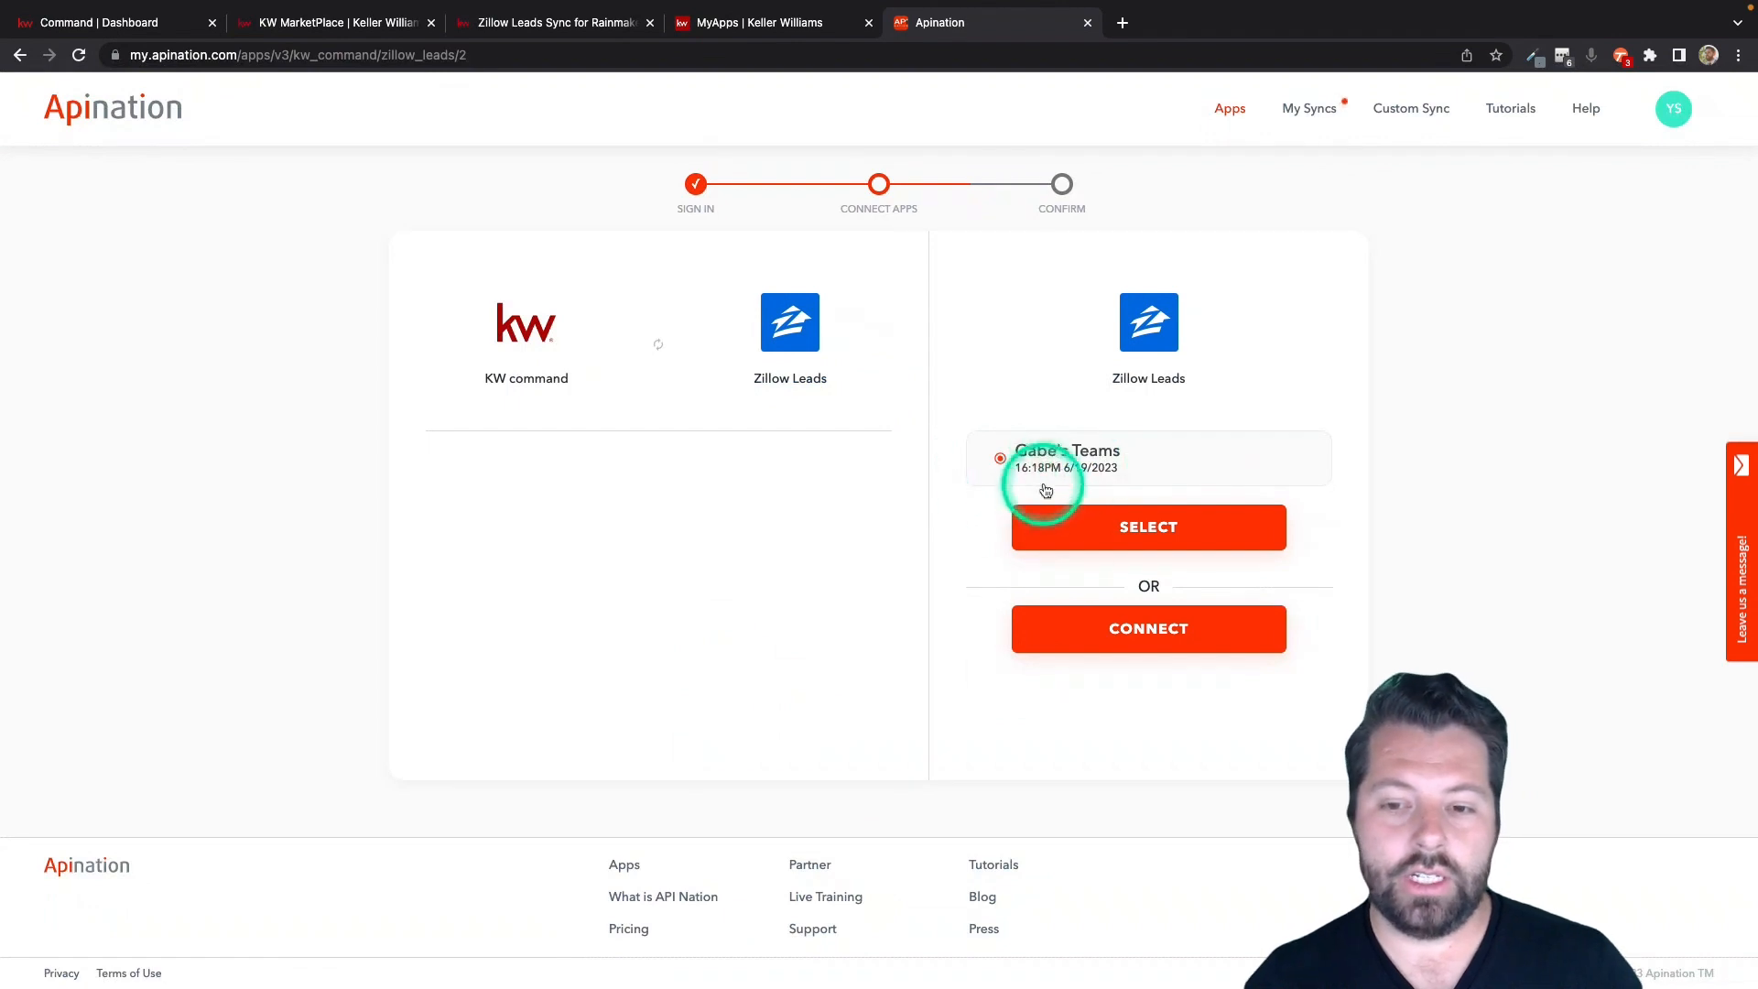
{"action": "left_click", "coordinate": [1132, 532]}
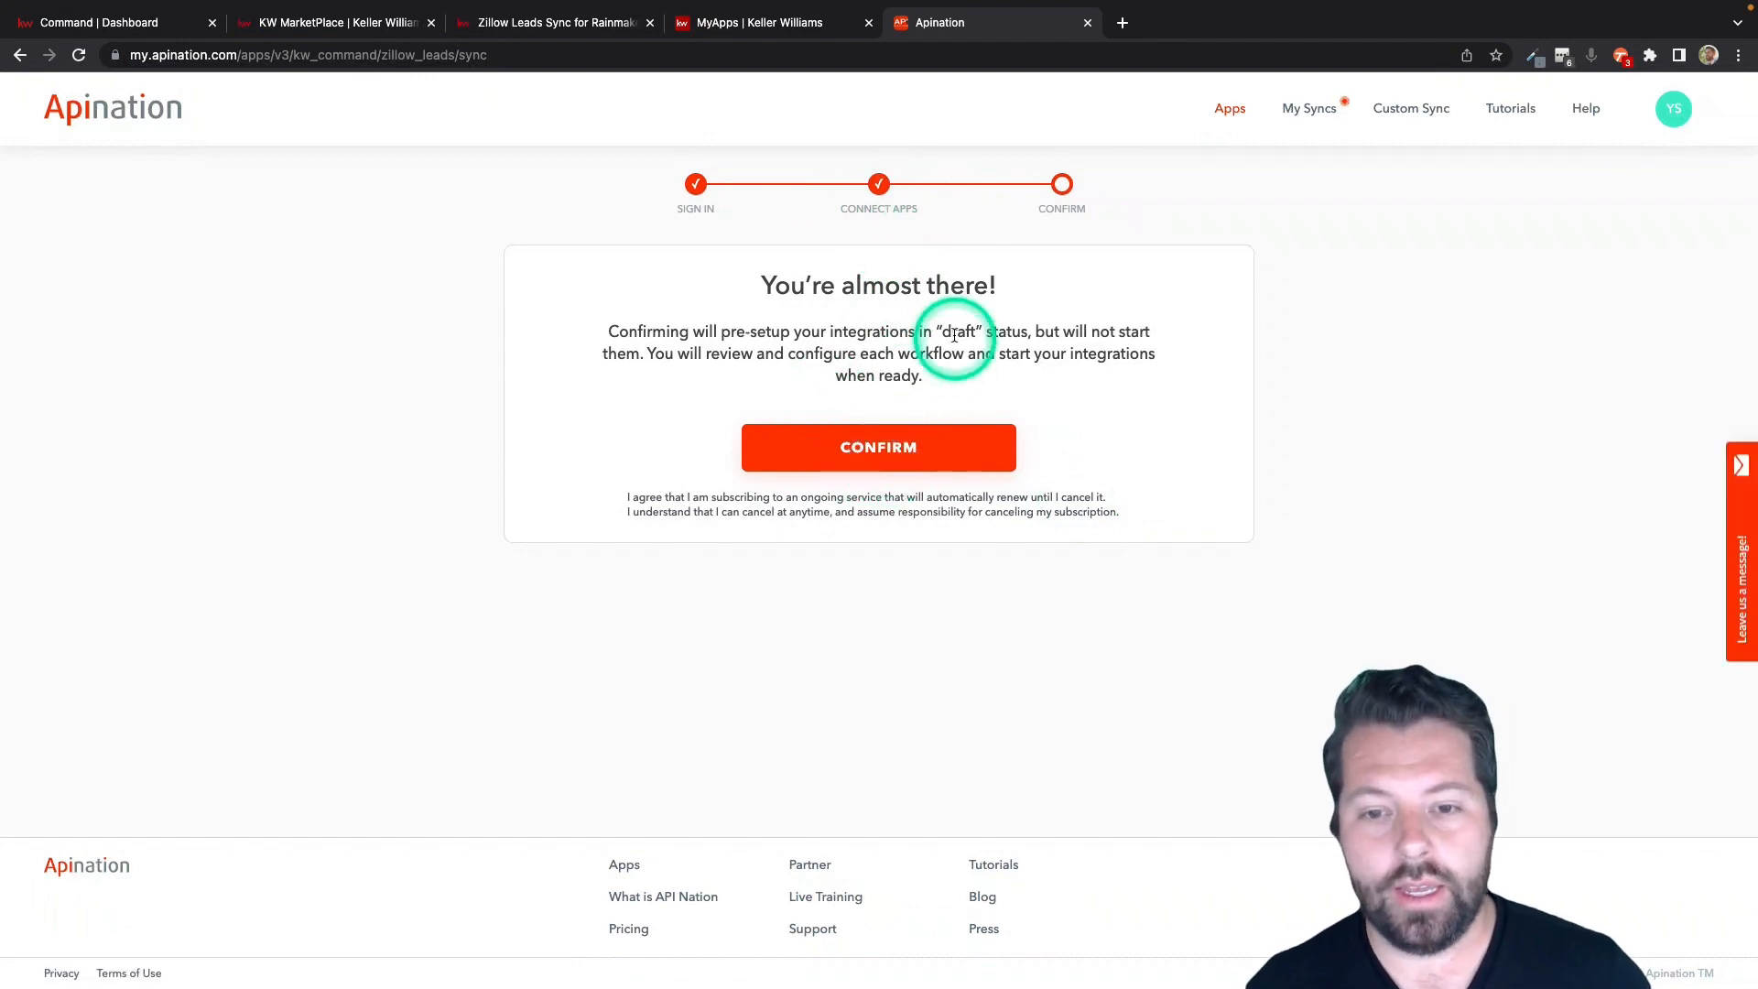
{"action": "left_click", "coordinate": [876, 455]}
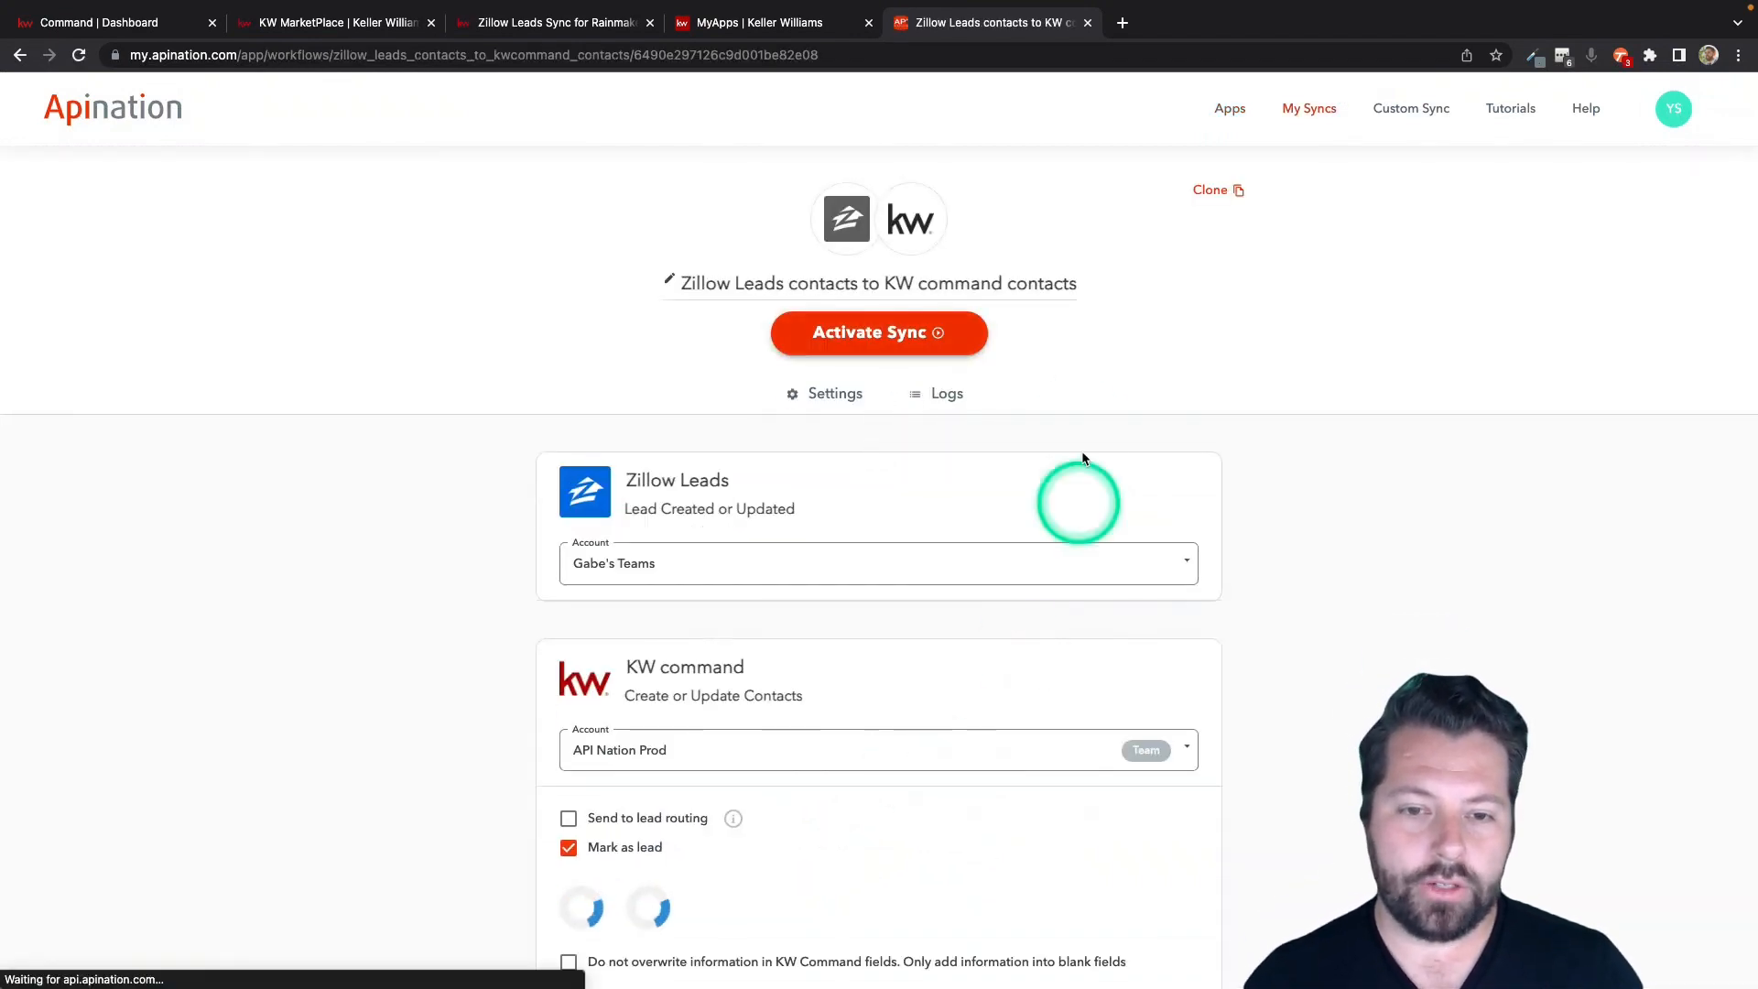
Enable Send to lead routing for the KW Command contacts and set their source to Zillow.
{"action": "scroll", "coordinate": [911, 476], "scroll_direction": "down", "scroll_amount": 1}
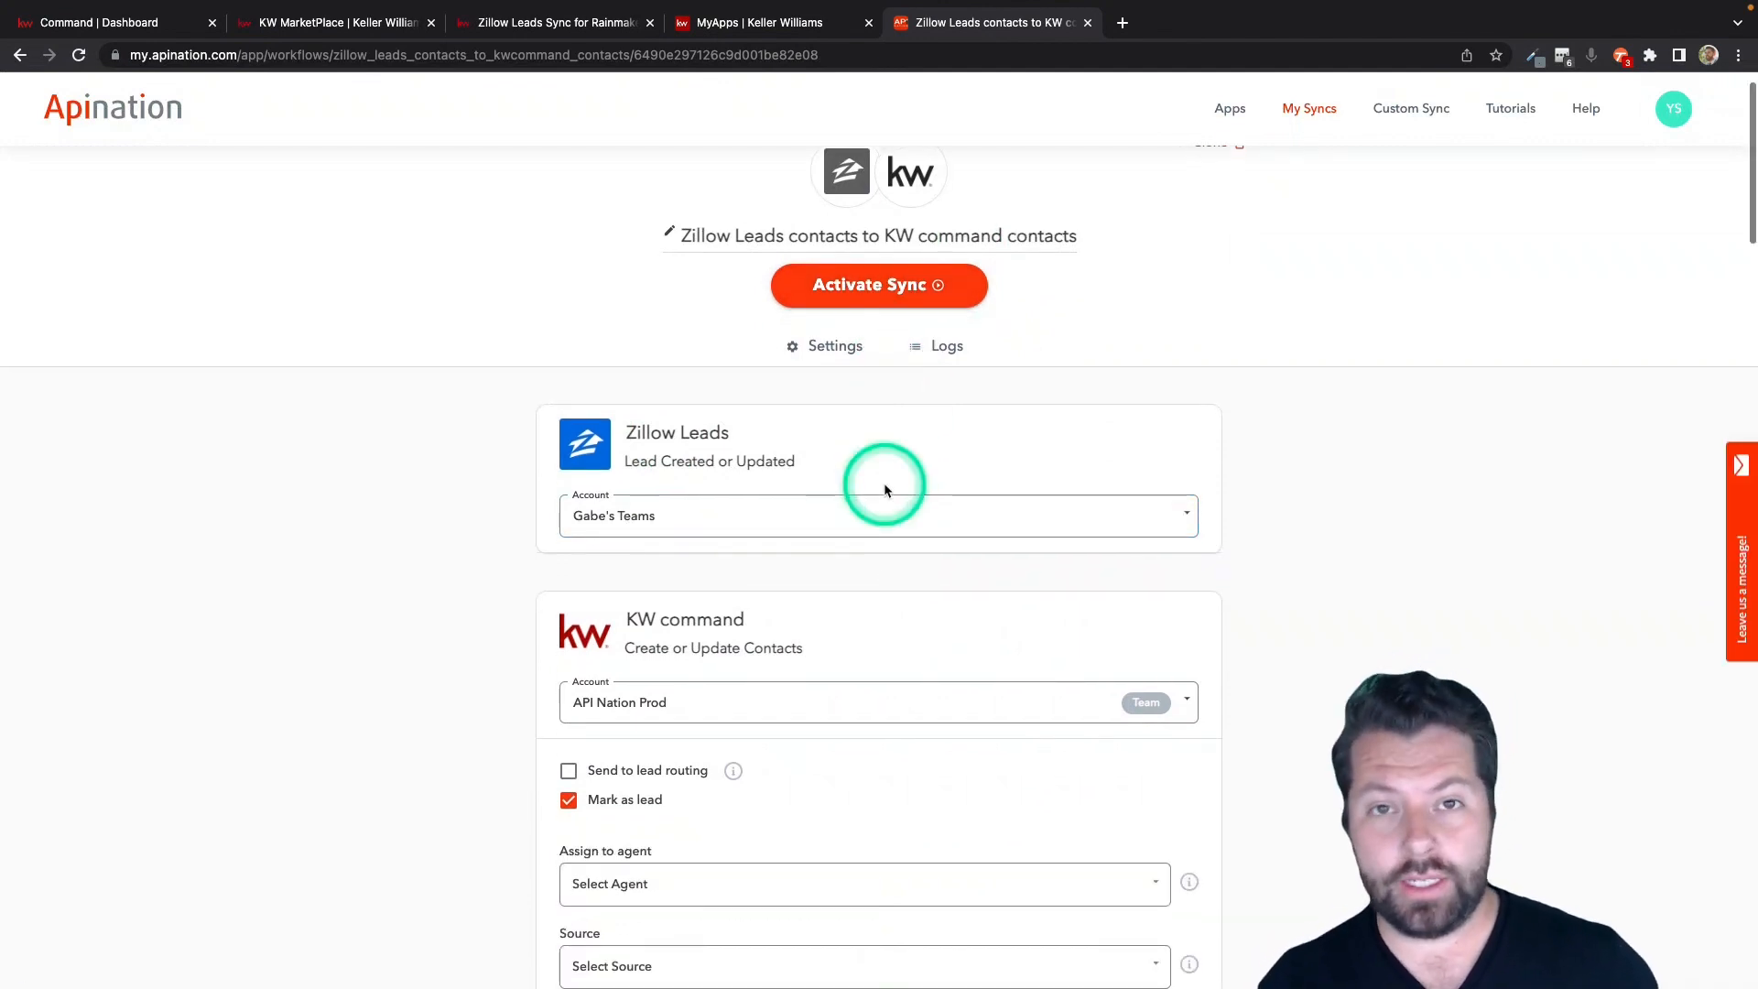
{"action": "scroll", "coordinate": [880, 486], "scroll_direction": "down", "scroll_amount": 5}
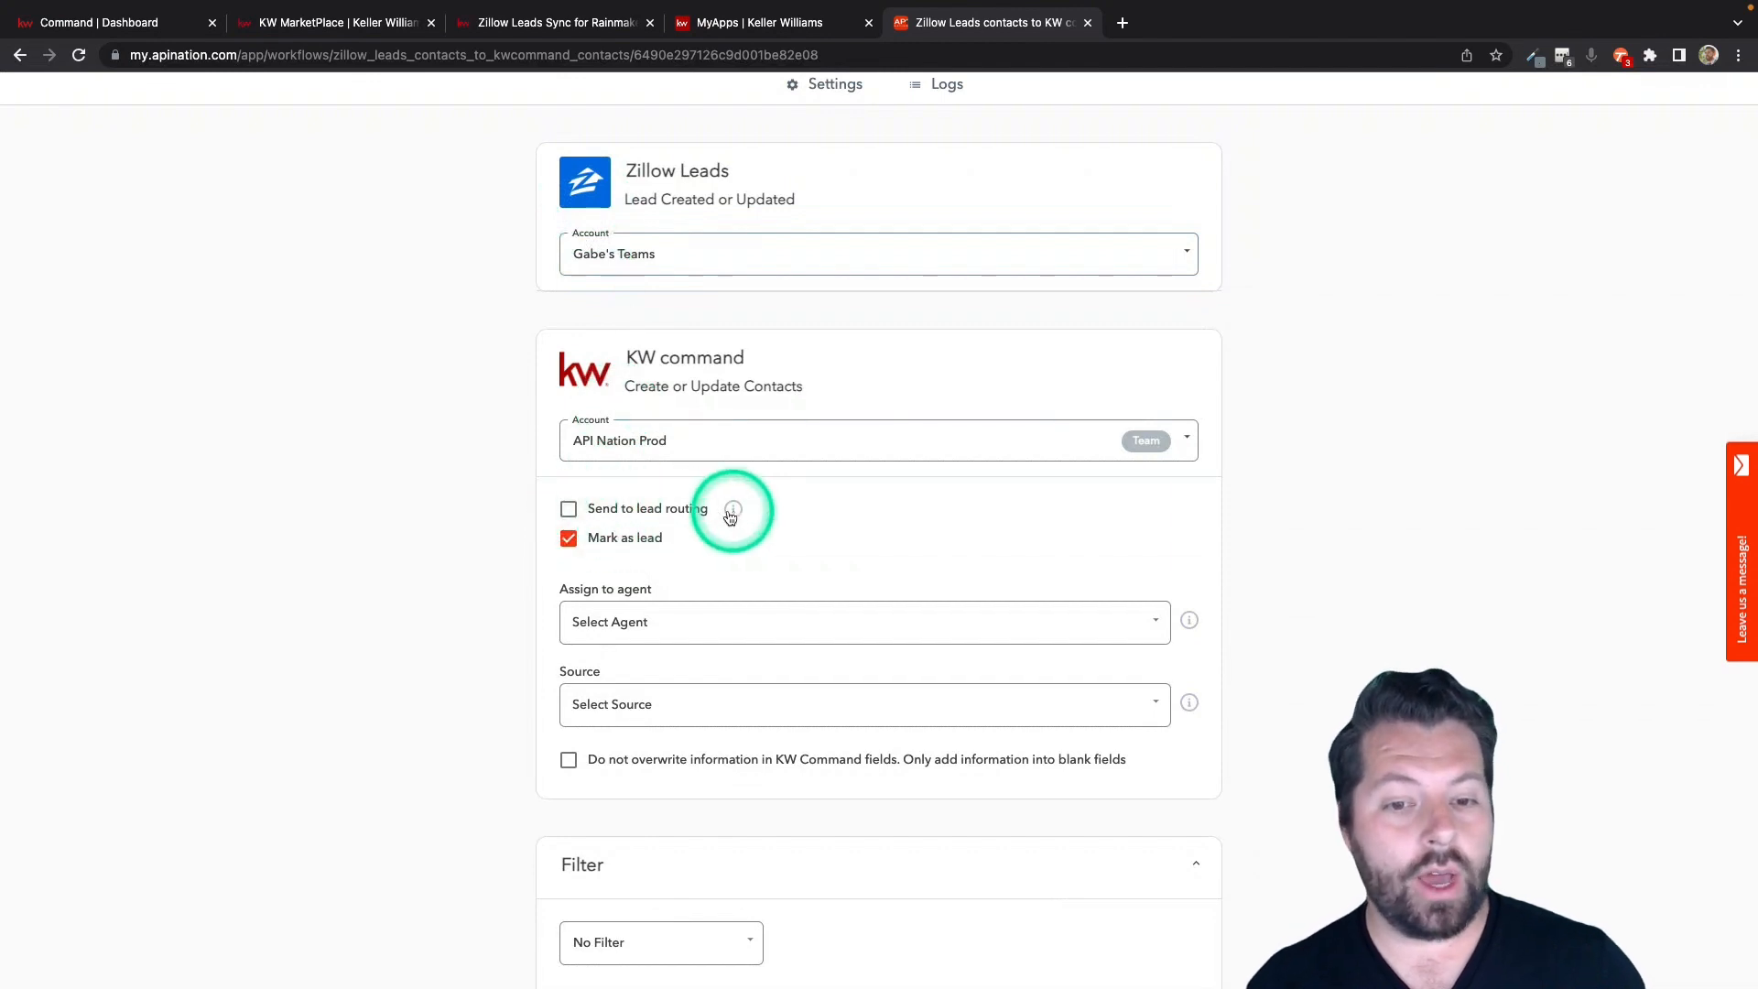
{"action": "left_click", "coordinate": [597, 518]}
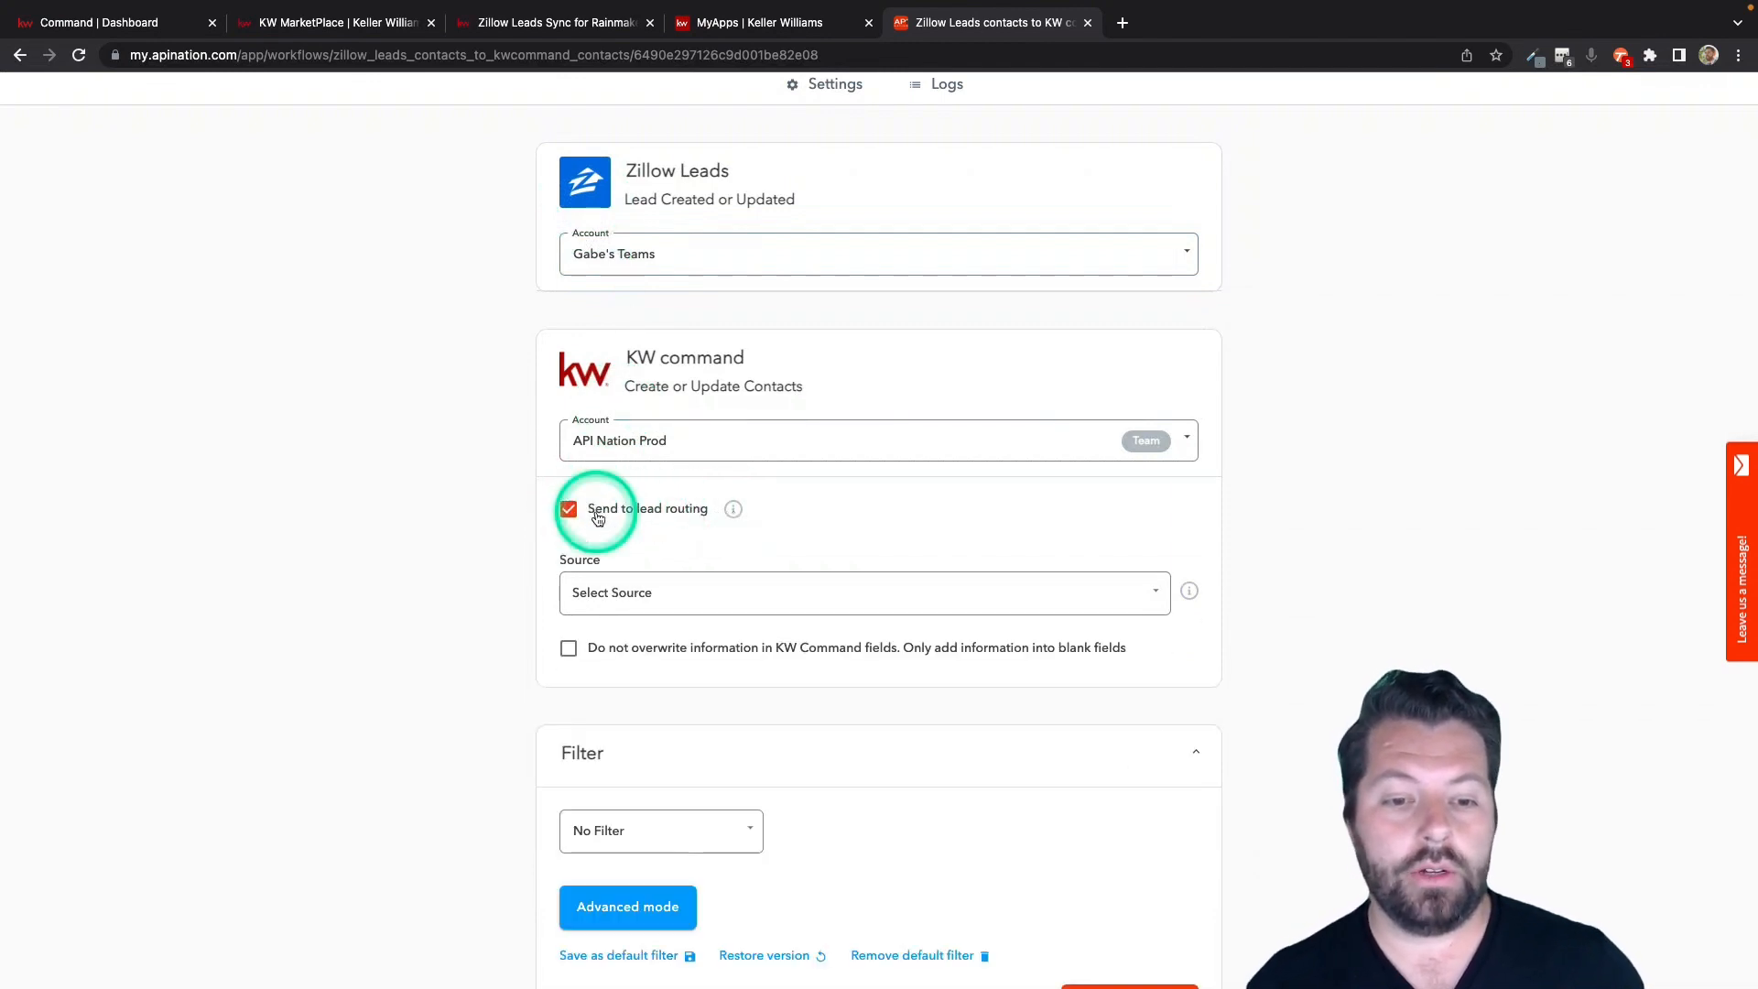
{"action": "scroll", "coordinate": [795, 546], "scroll_direction": "down", "scroll_amount": 2}
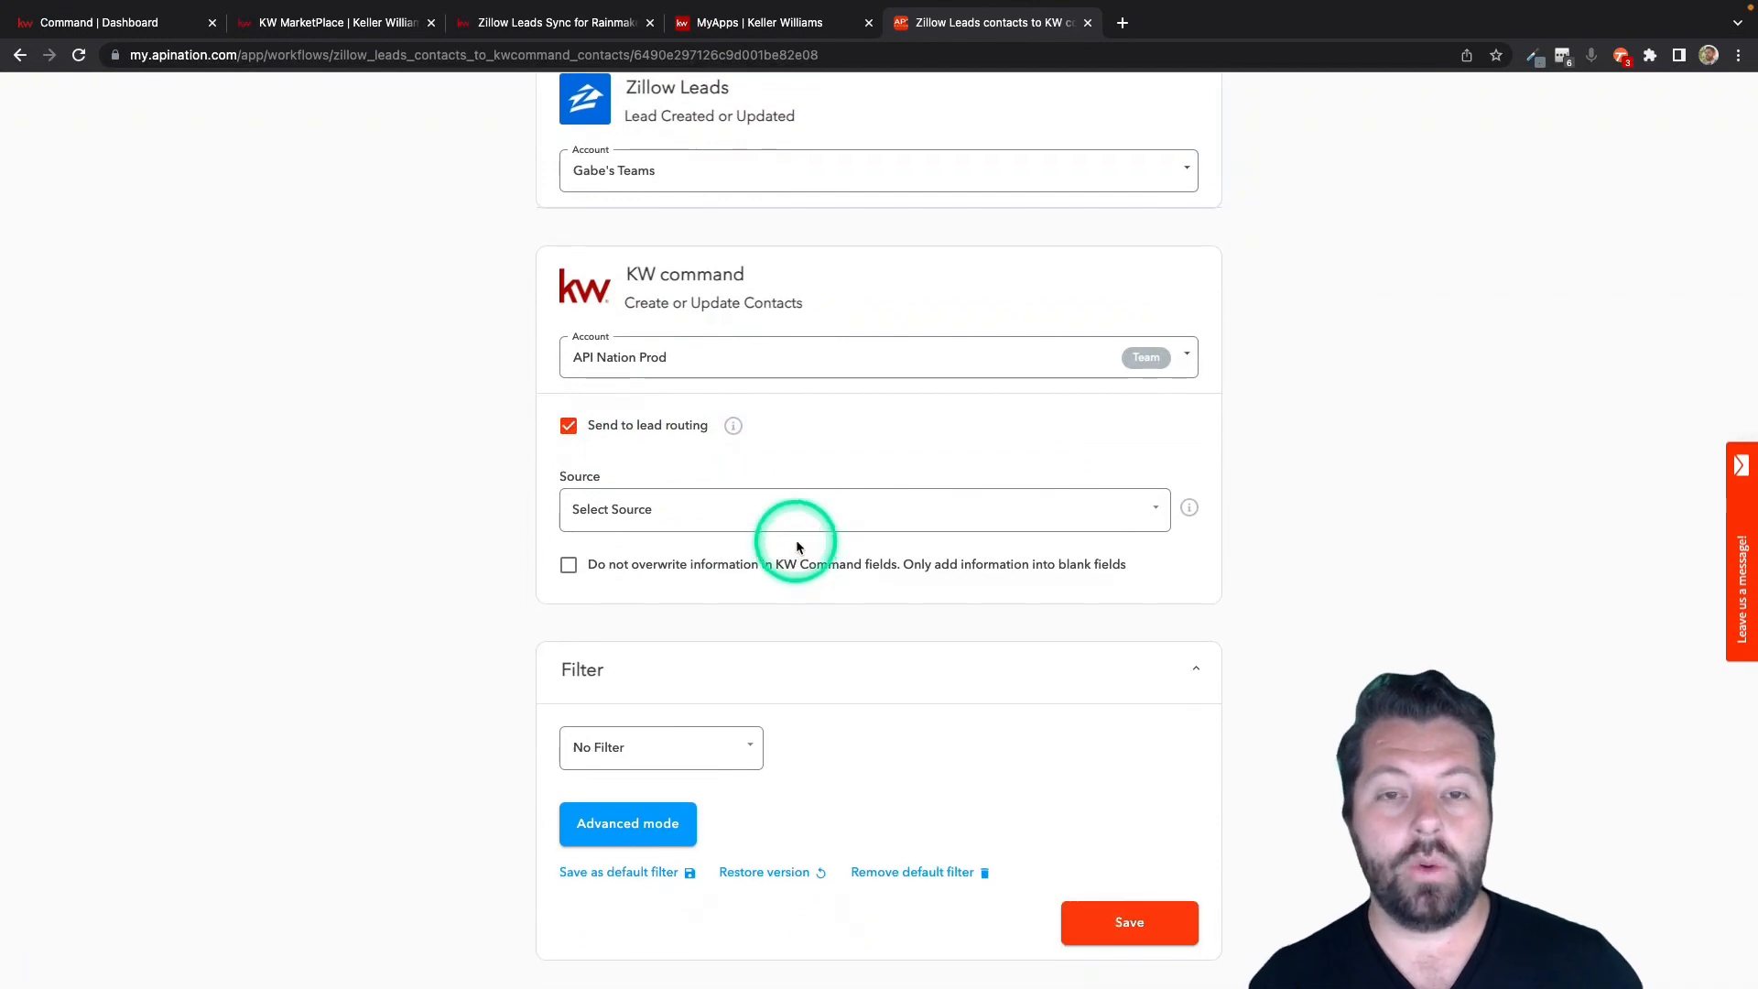
{"action": "left_click", "coordinate": [801, 507]}
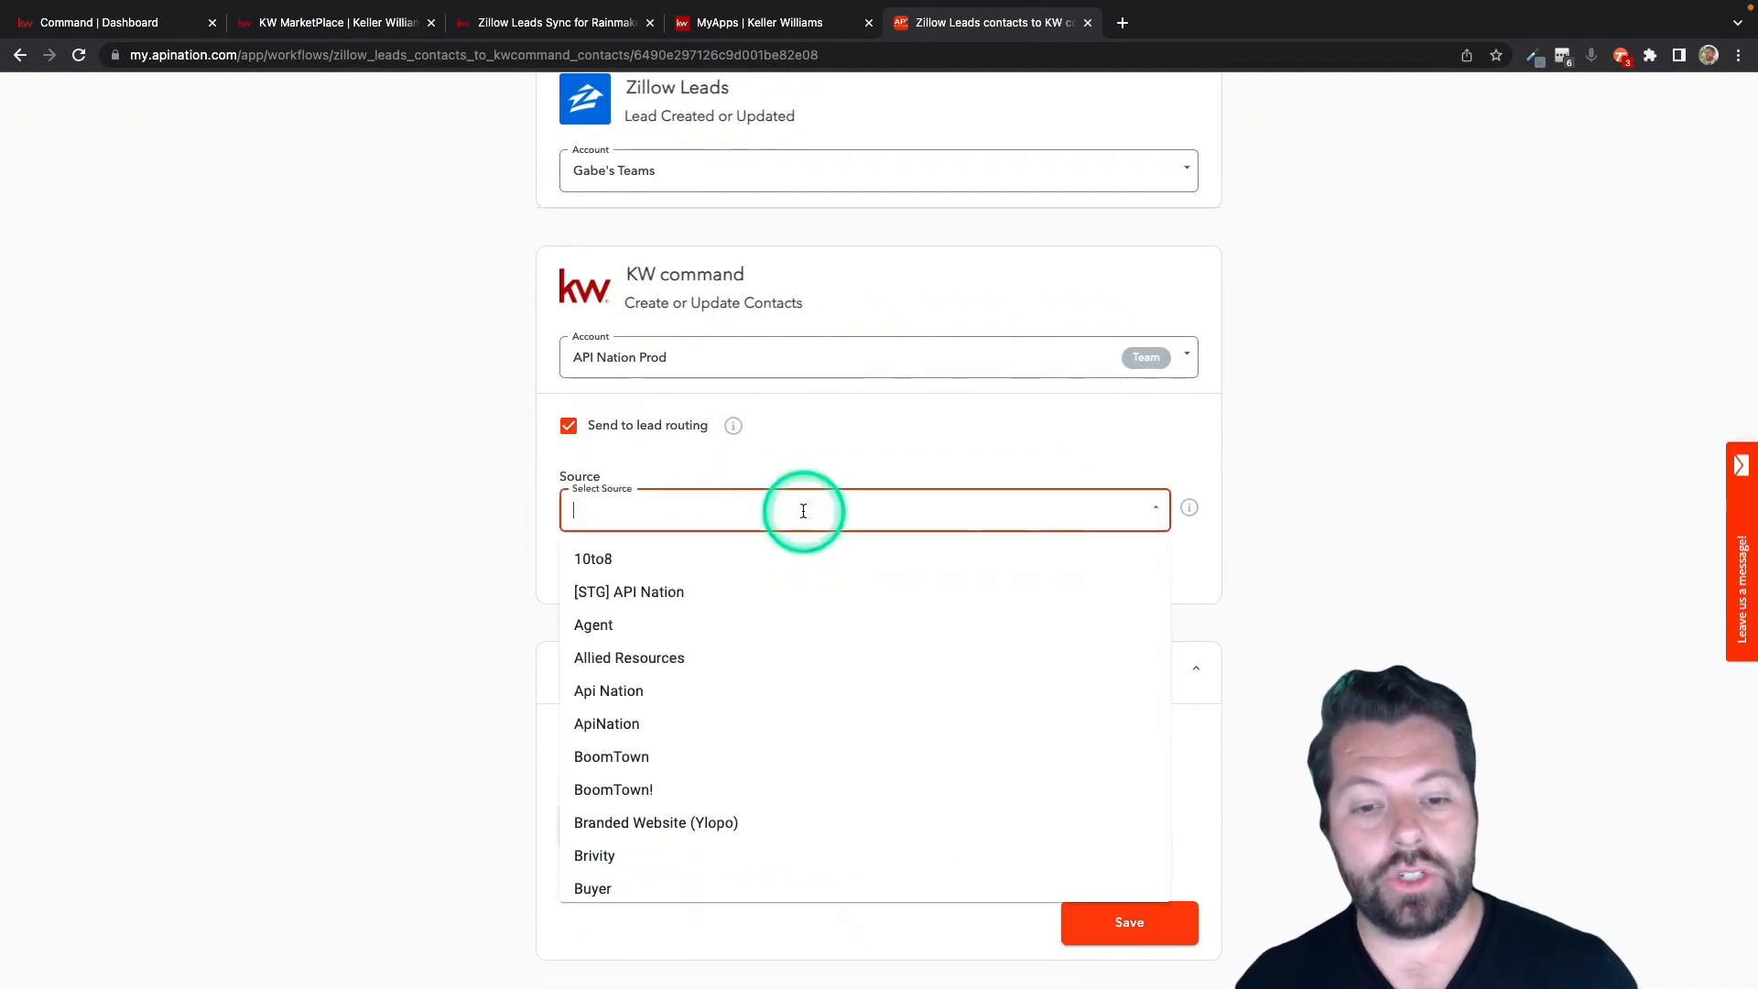
{"action": "type", "text": "Zillo"}
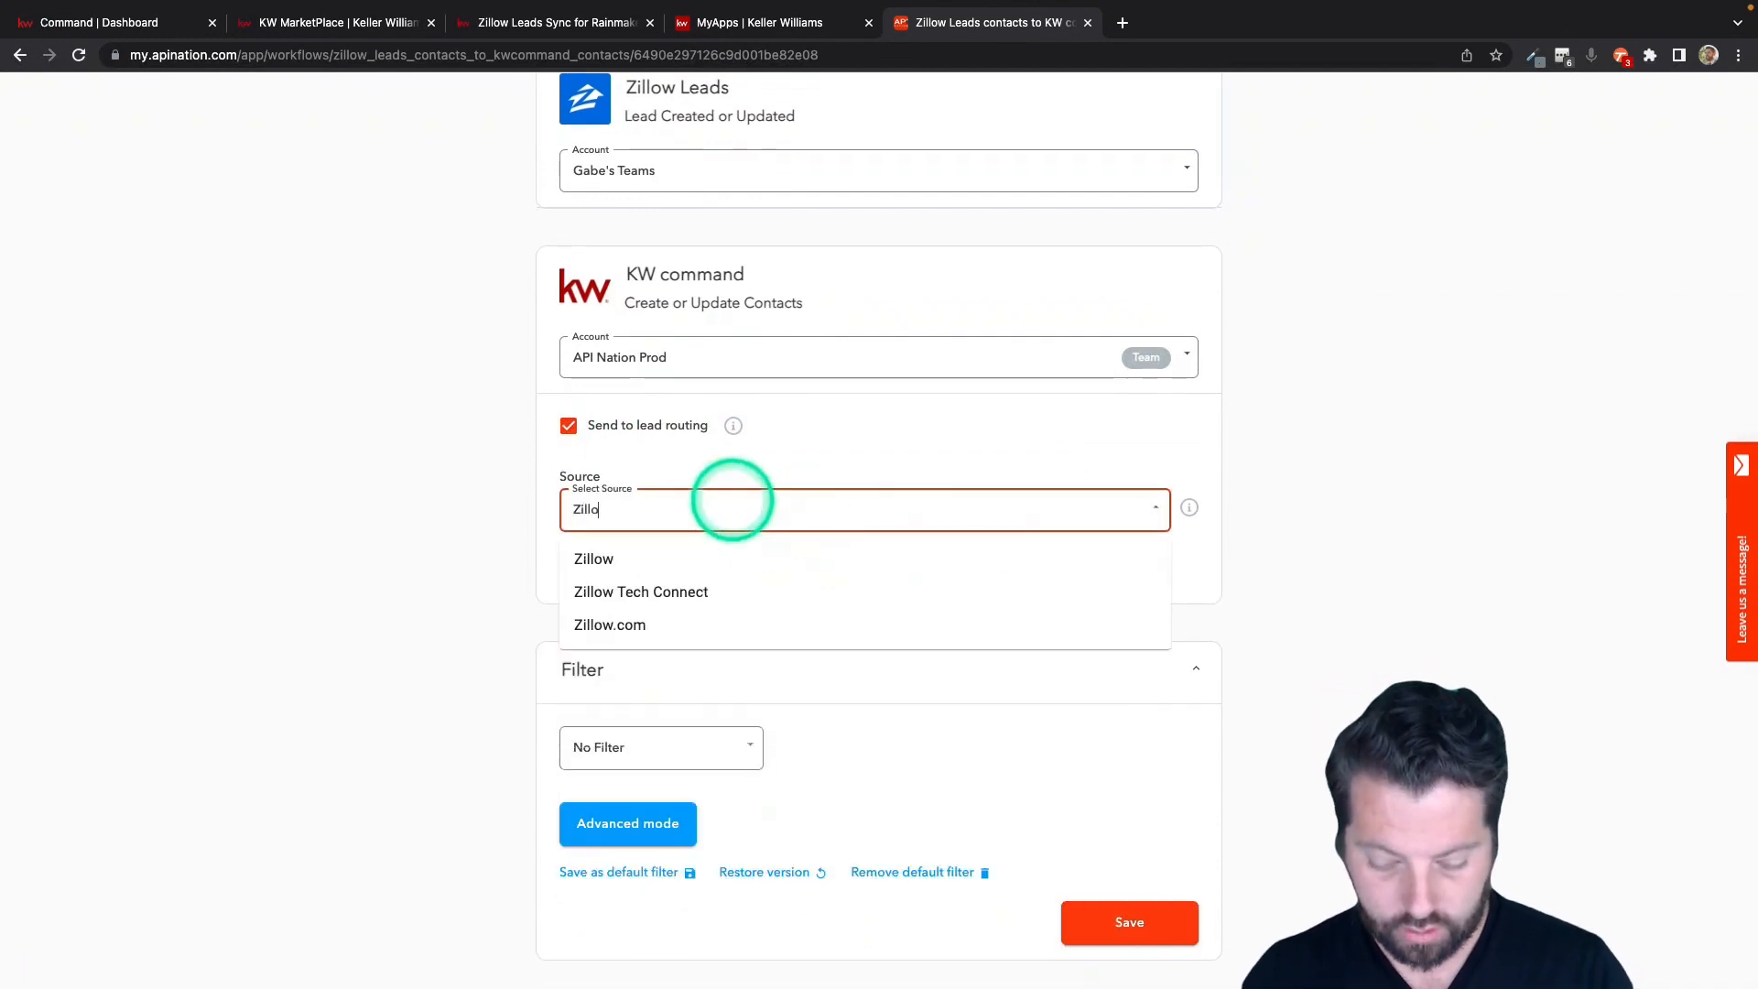
{"action": "type", "text": "w"}
{"action": "left_click", "coordinate": [693, 566]}
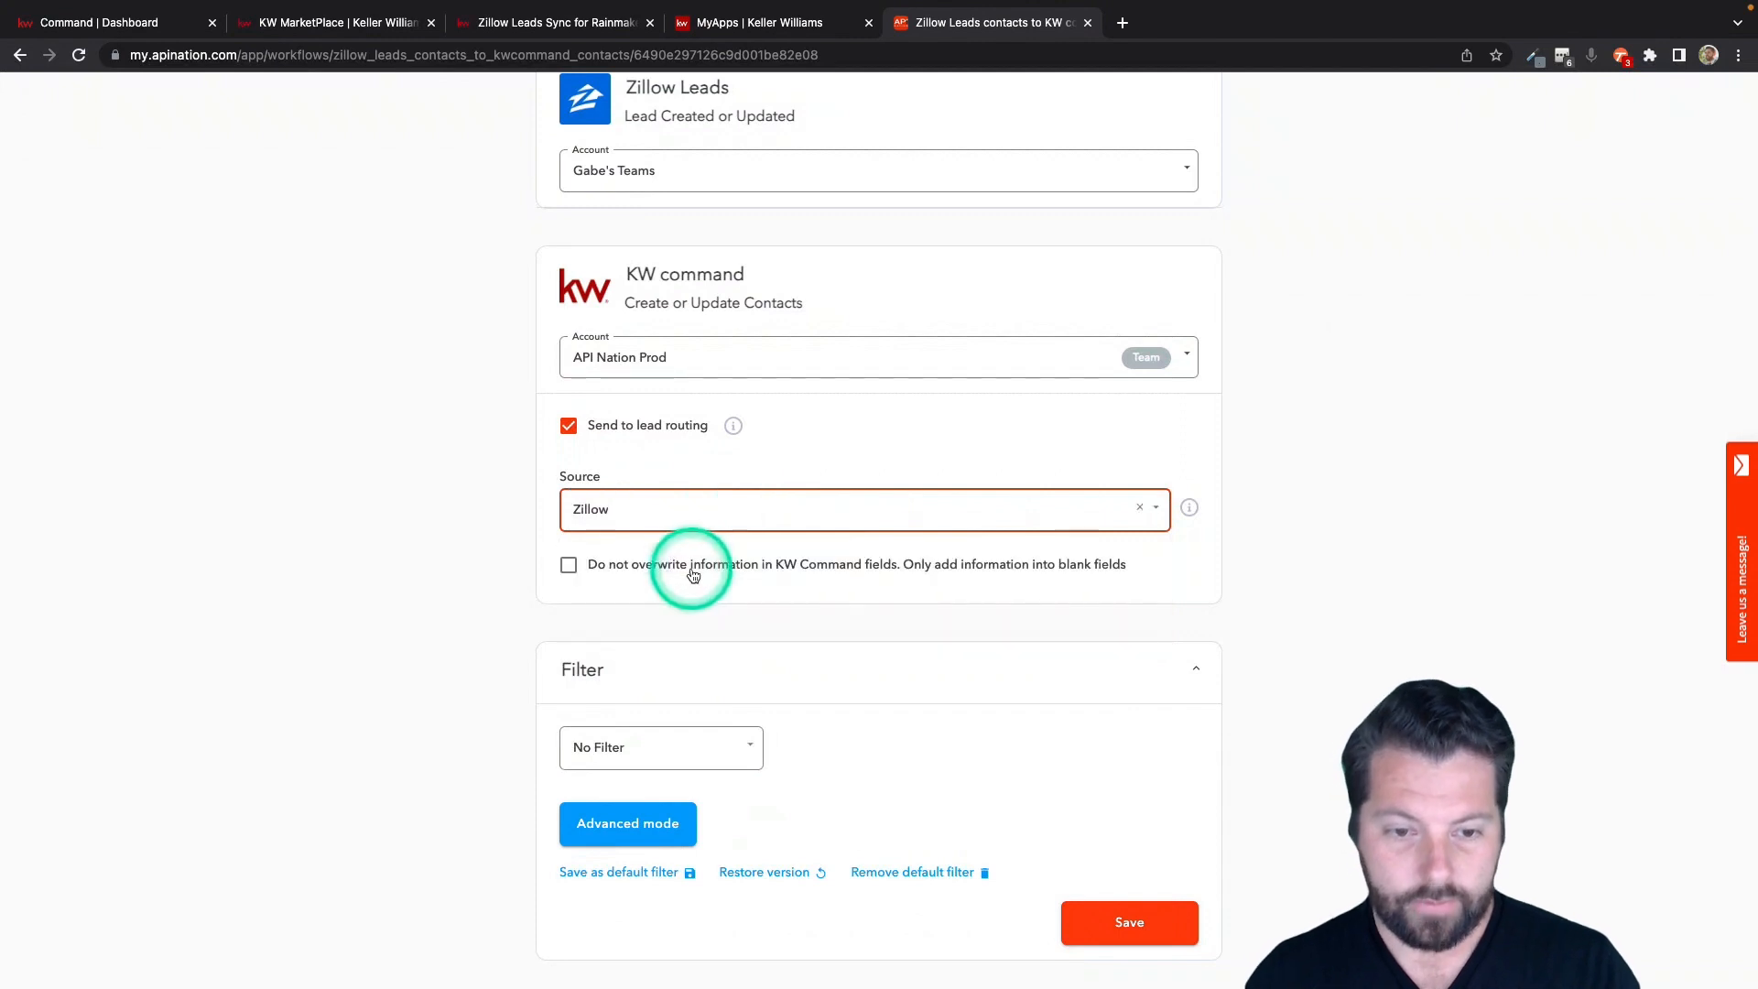
{"action": "left_click", "coordinate": [517, 618]}
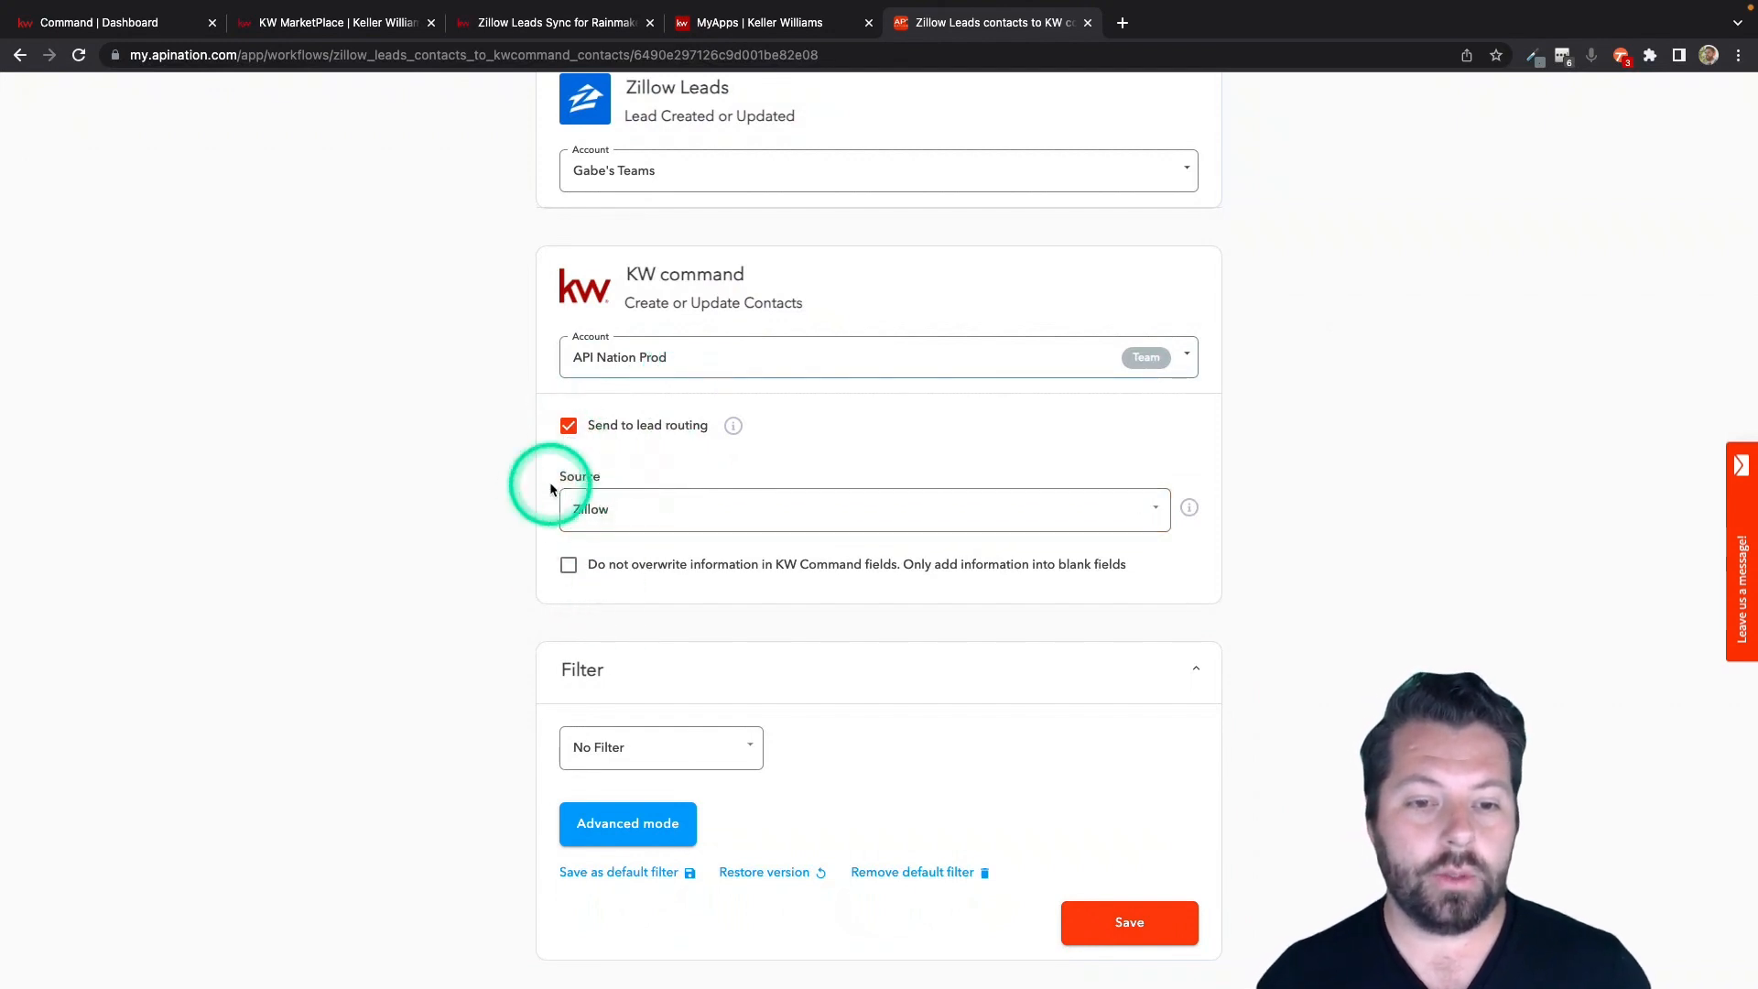
Turn off Send to lead routing and keep Mark as lead enabled.
{"action": "left_click", "coordinate": [569, 511]}
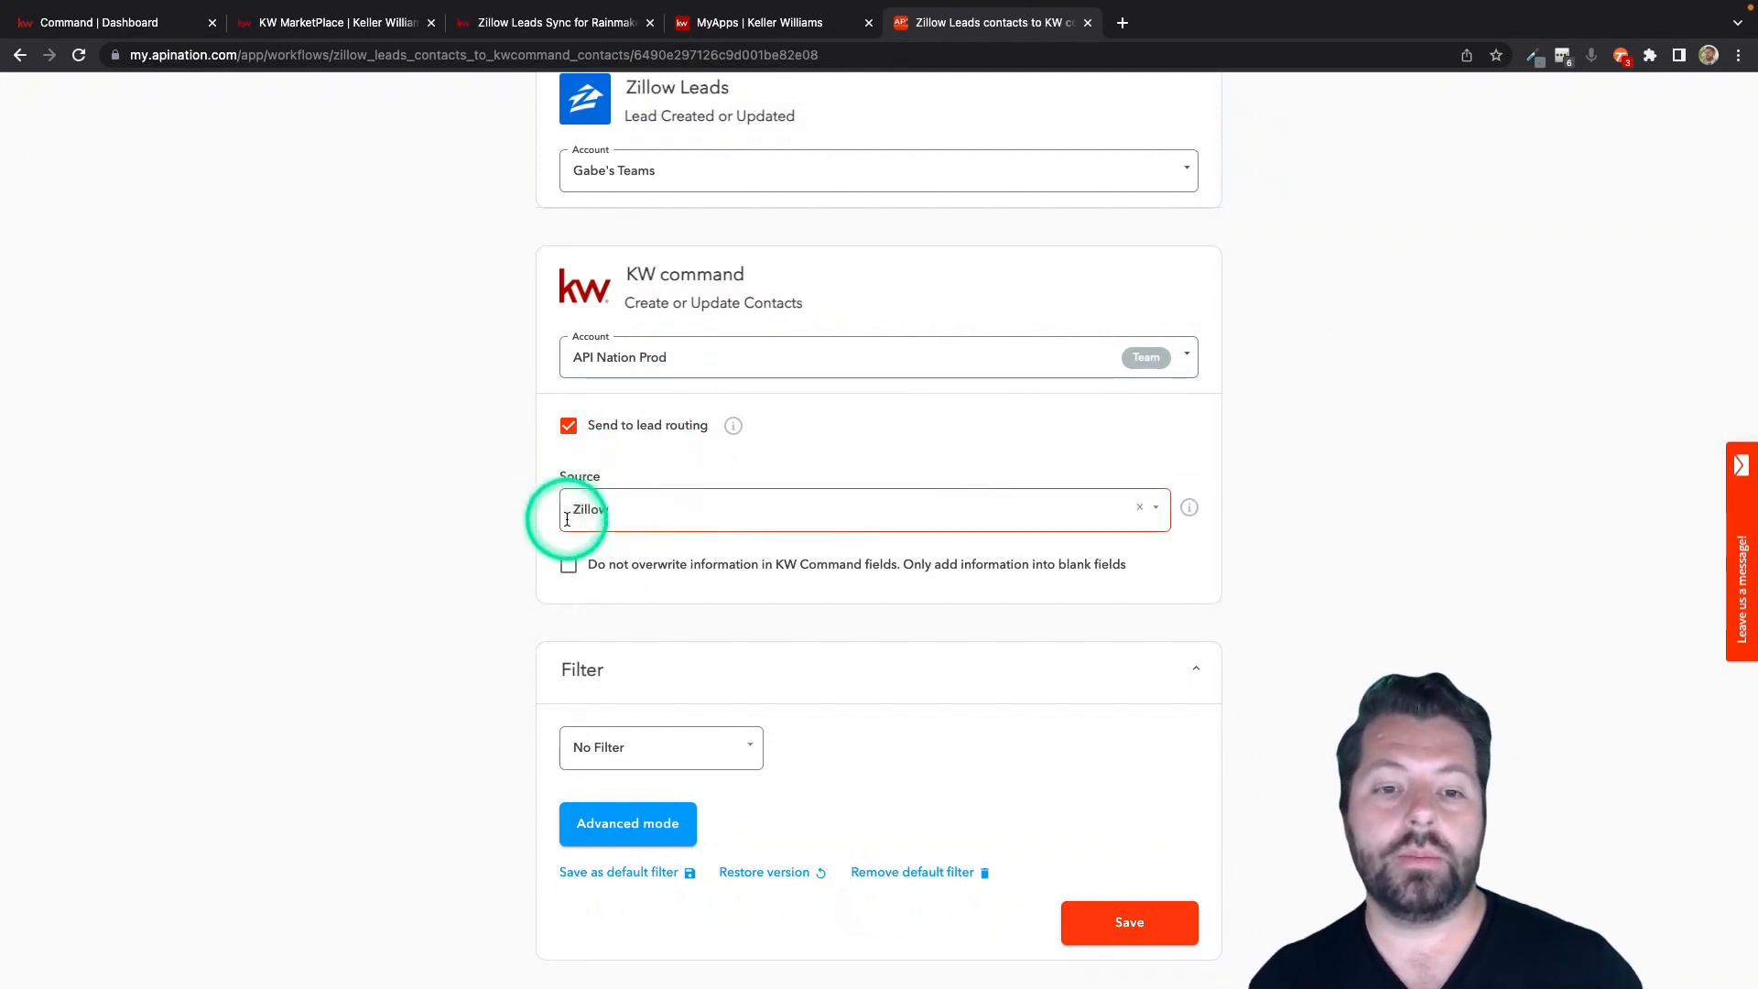
{"action": "left_click", "coordinate": [569, 426]}
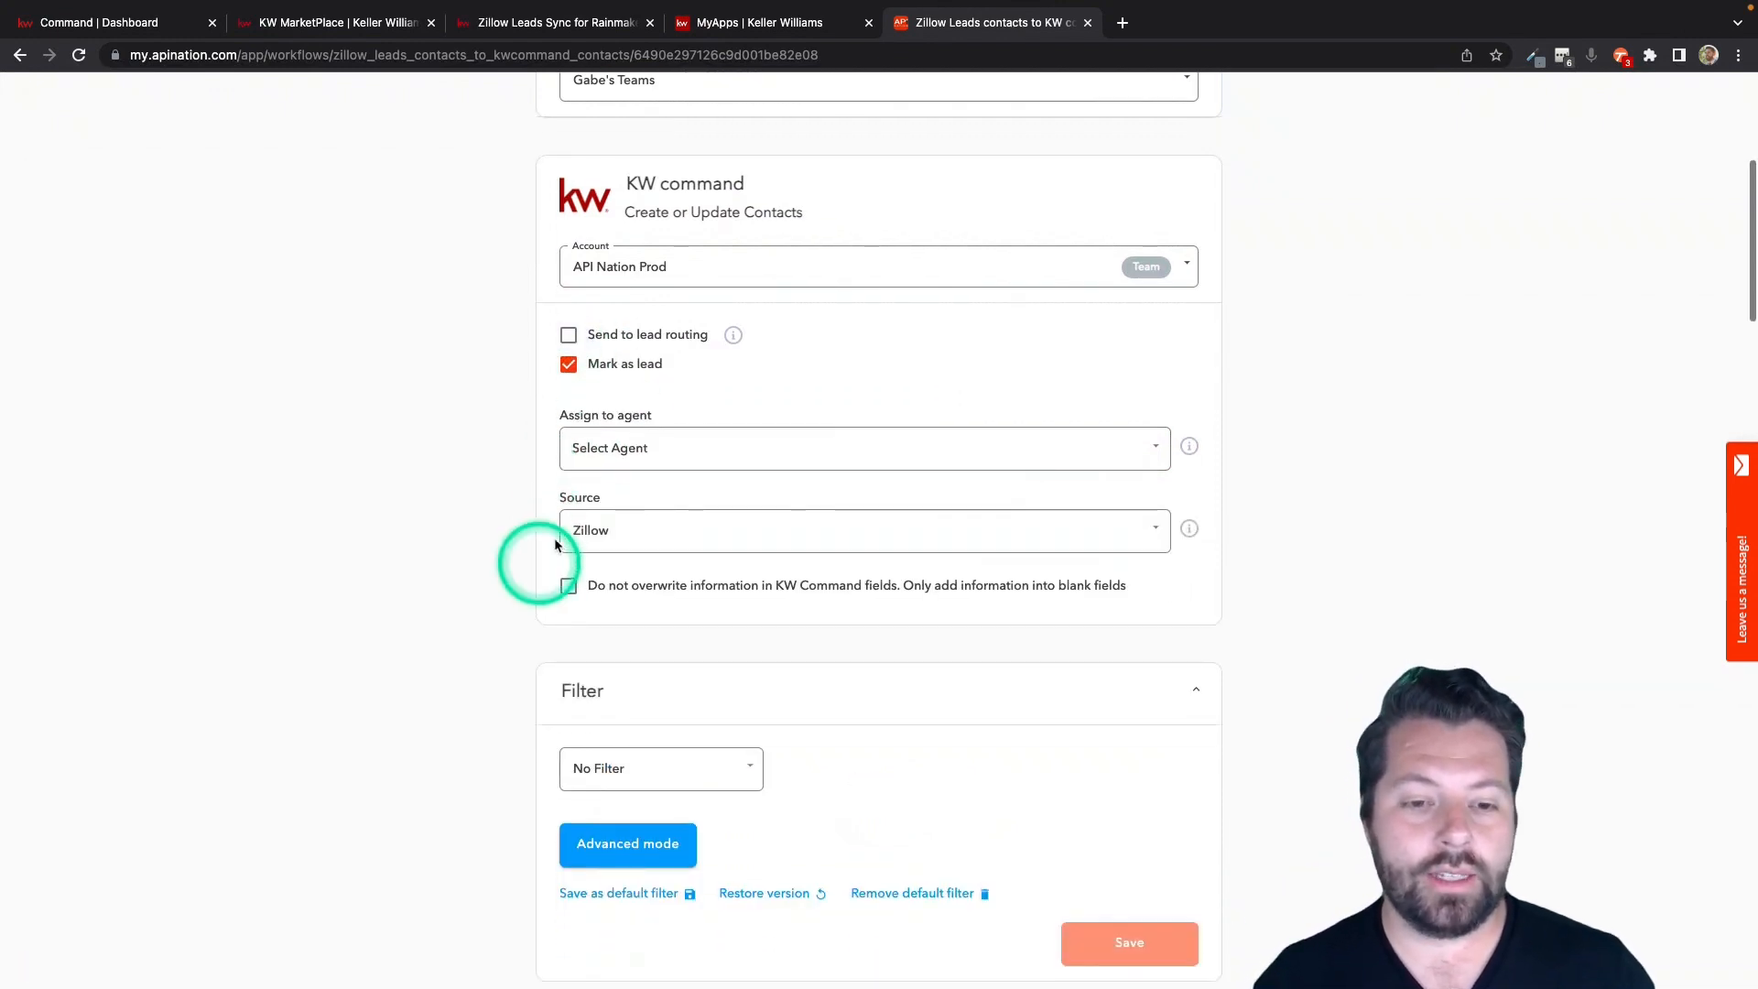
{"action": "left_click", "coordinate": [569, 366]}
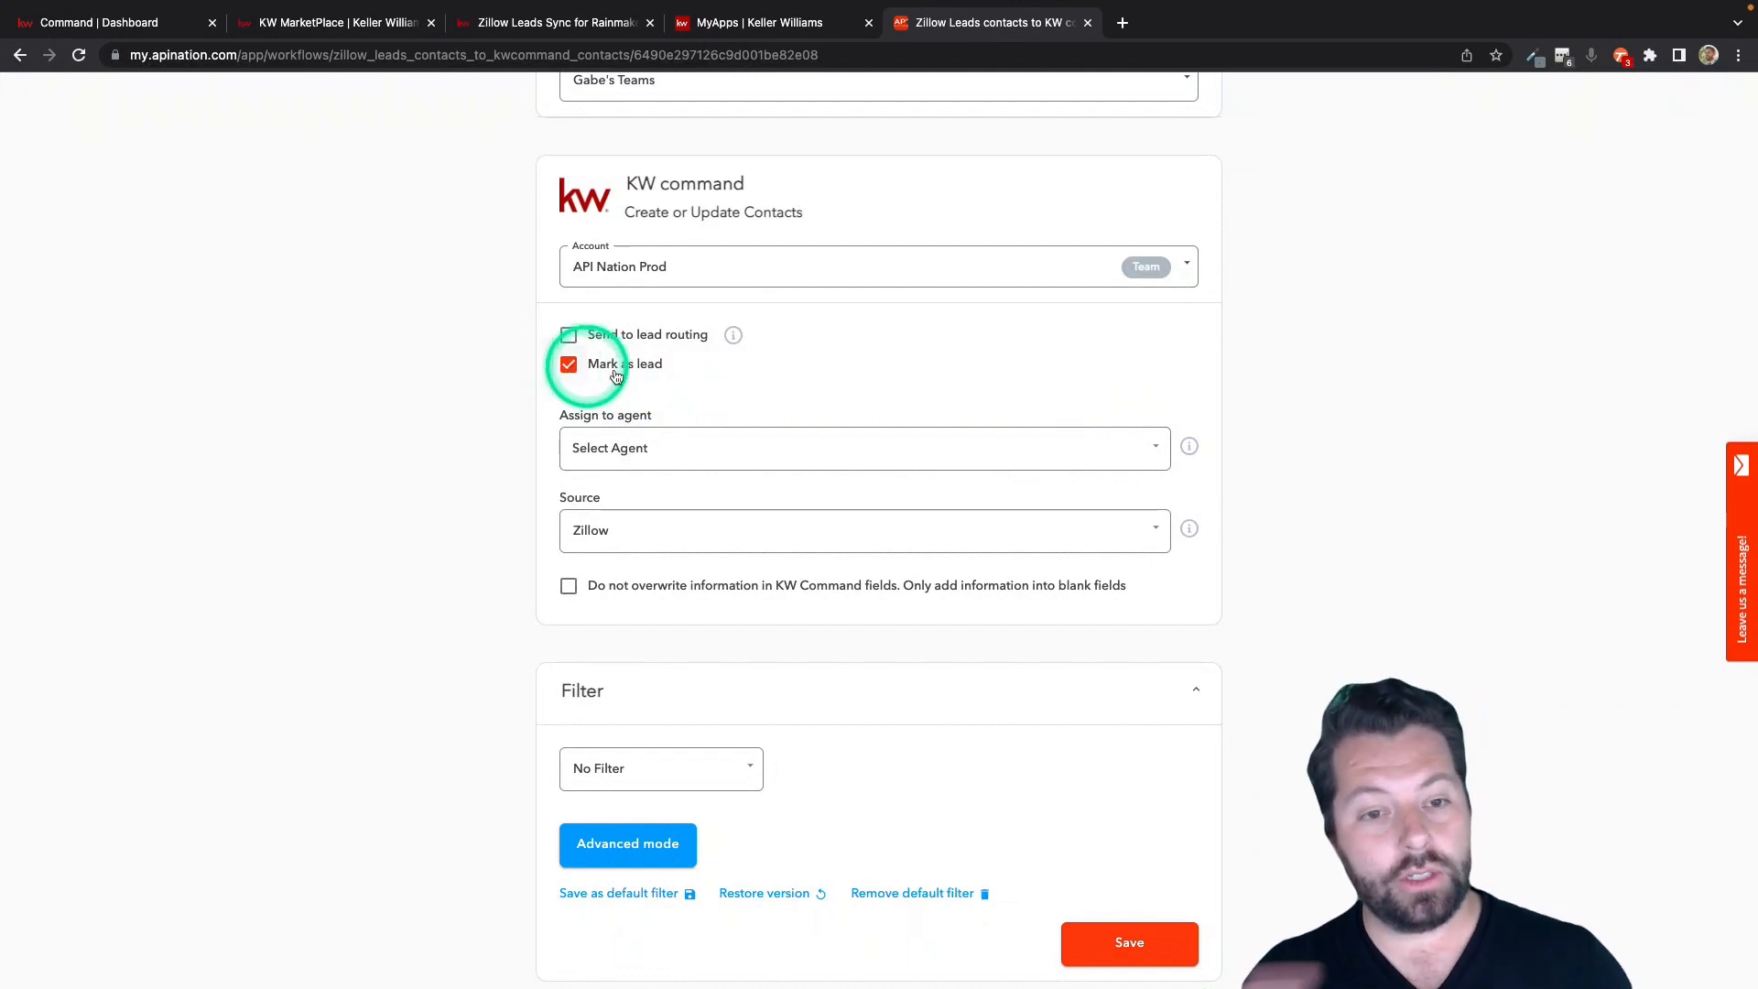
{"action": "left_click", "coordinate": [568, 366]}
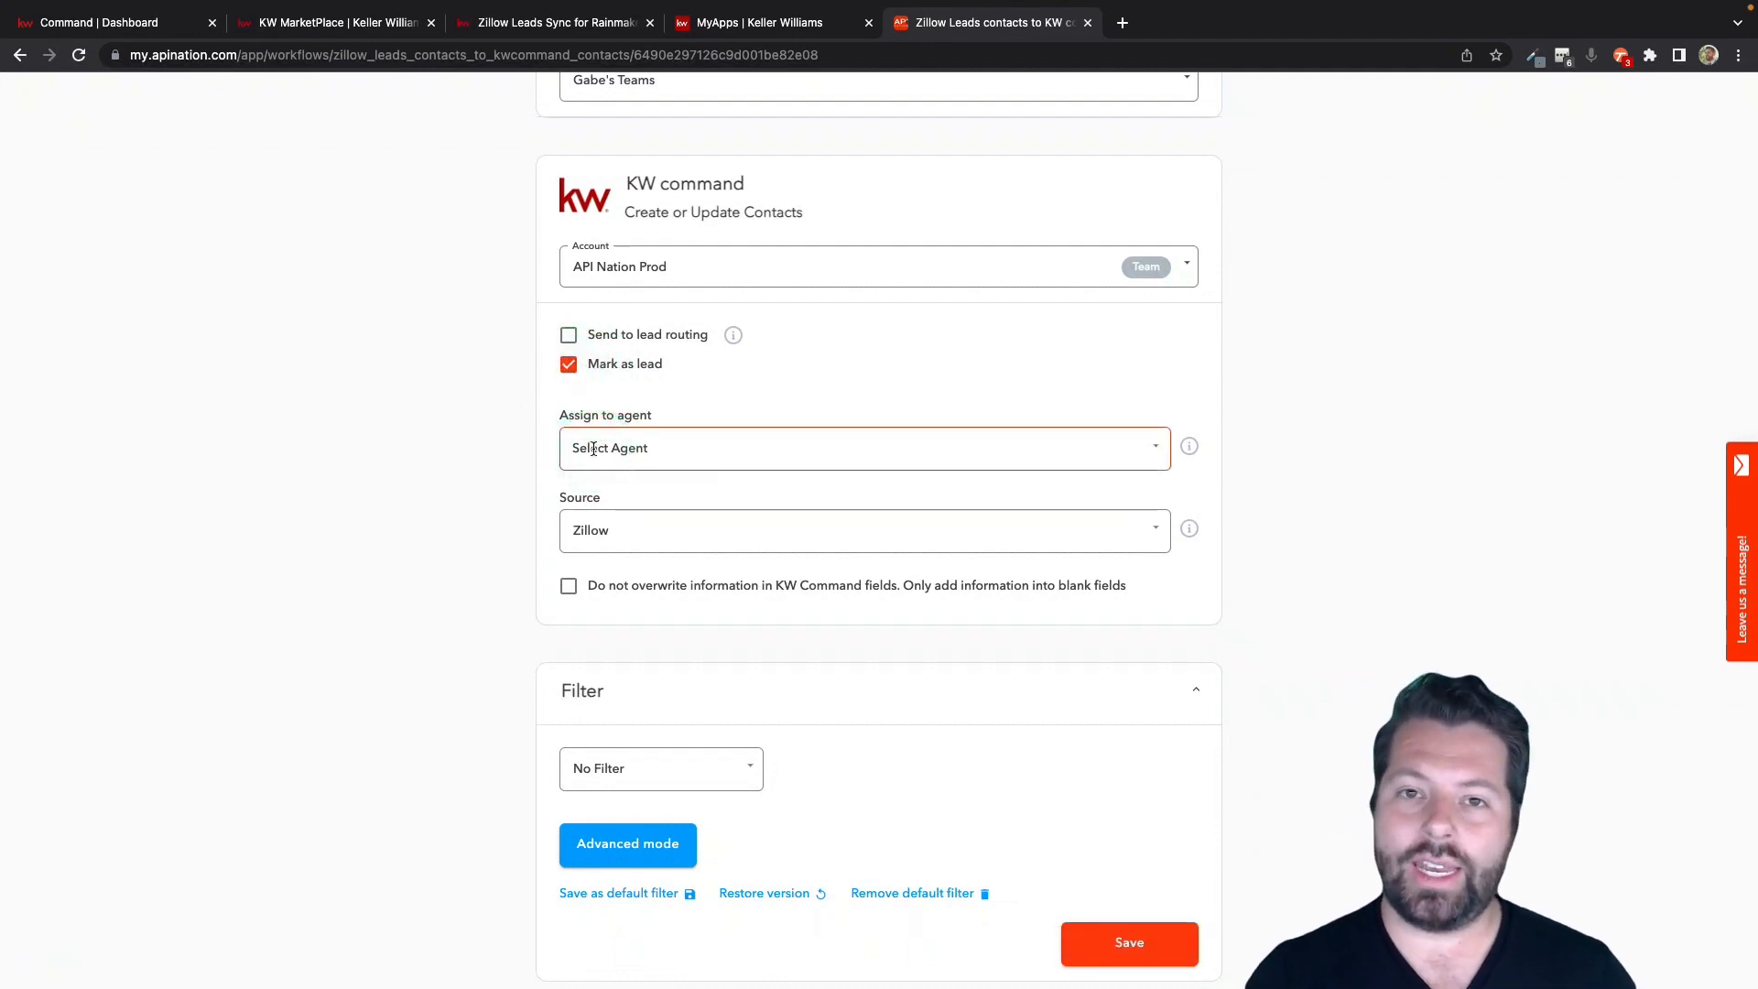
Assign the contacts to a team agent and enable adding information only into blank KW Command fields.
{"action": "left_click", "coordinate": [682, 448]}
{"action": "left_click", "coordinate": [632, 561]}
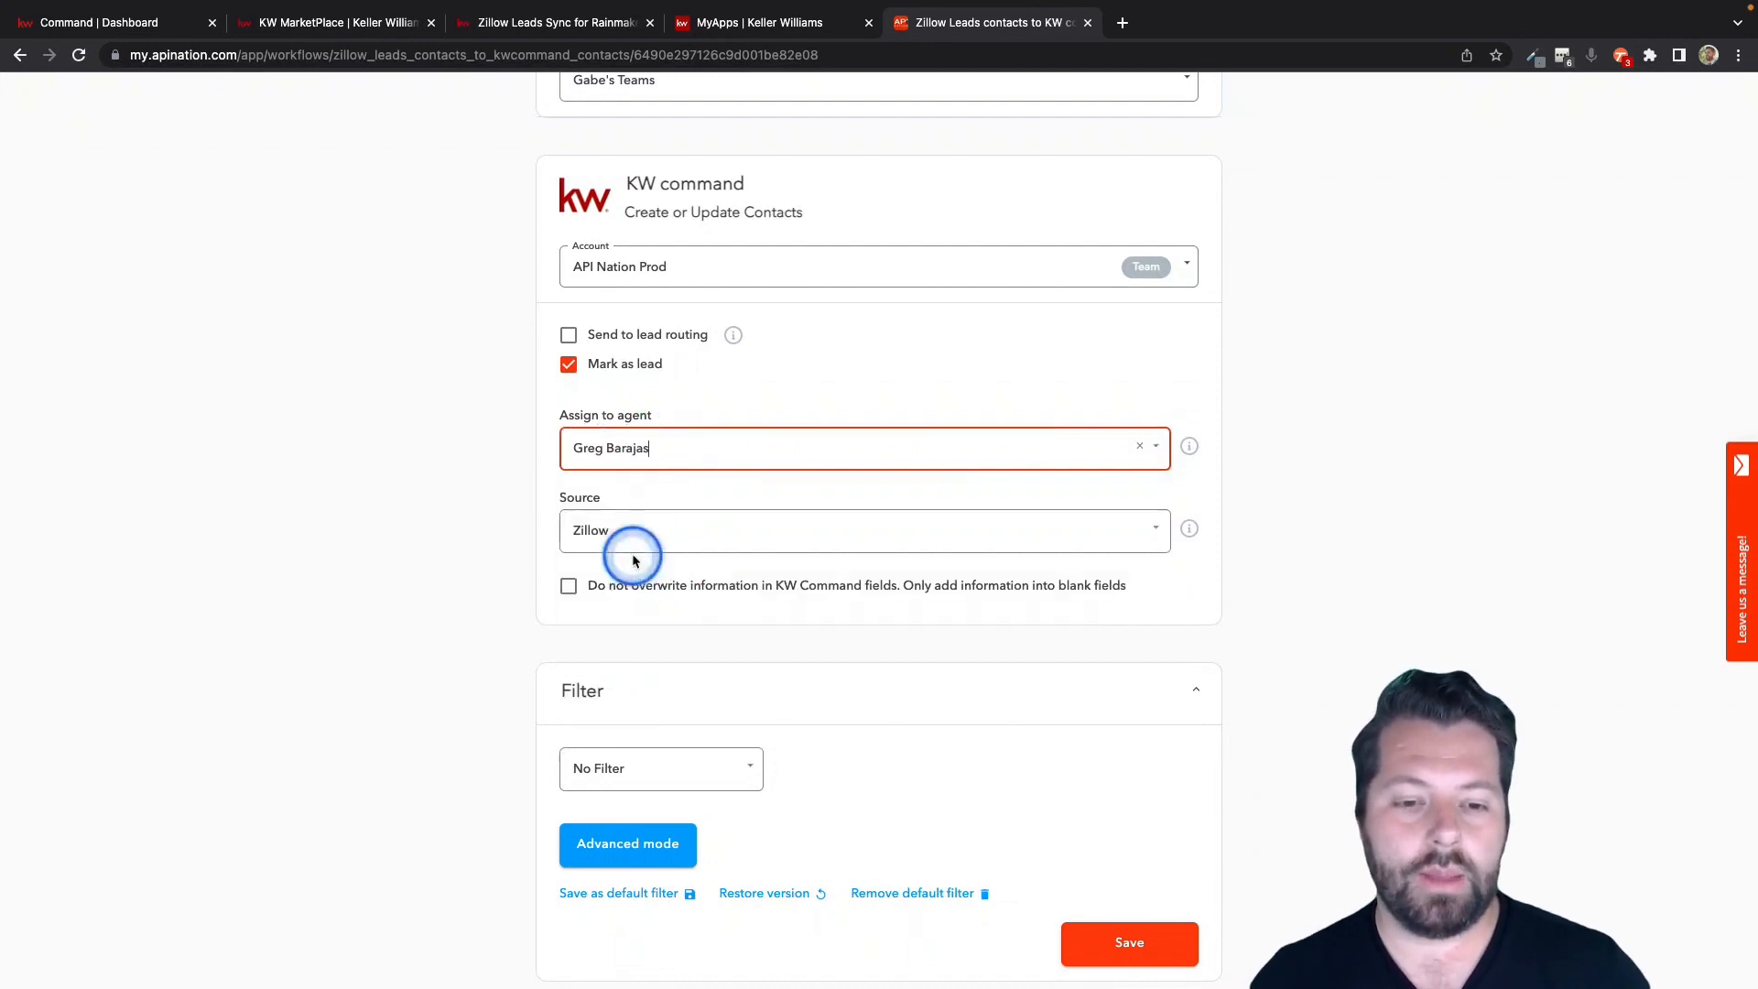
{"action": "scroll", "coordinate": [537, 507], "scroll_direction": "down", "scroll_amount": 2}
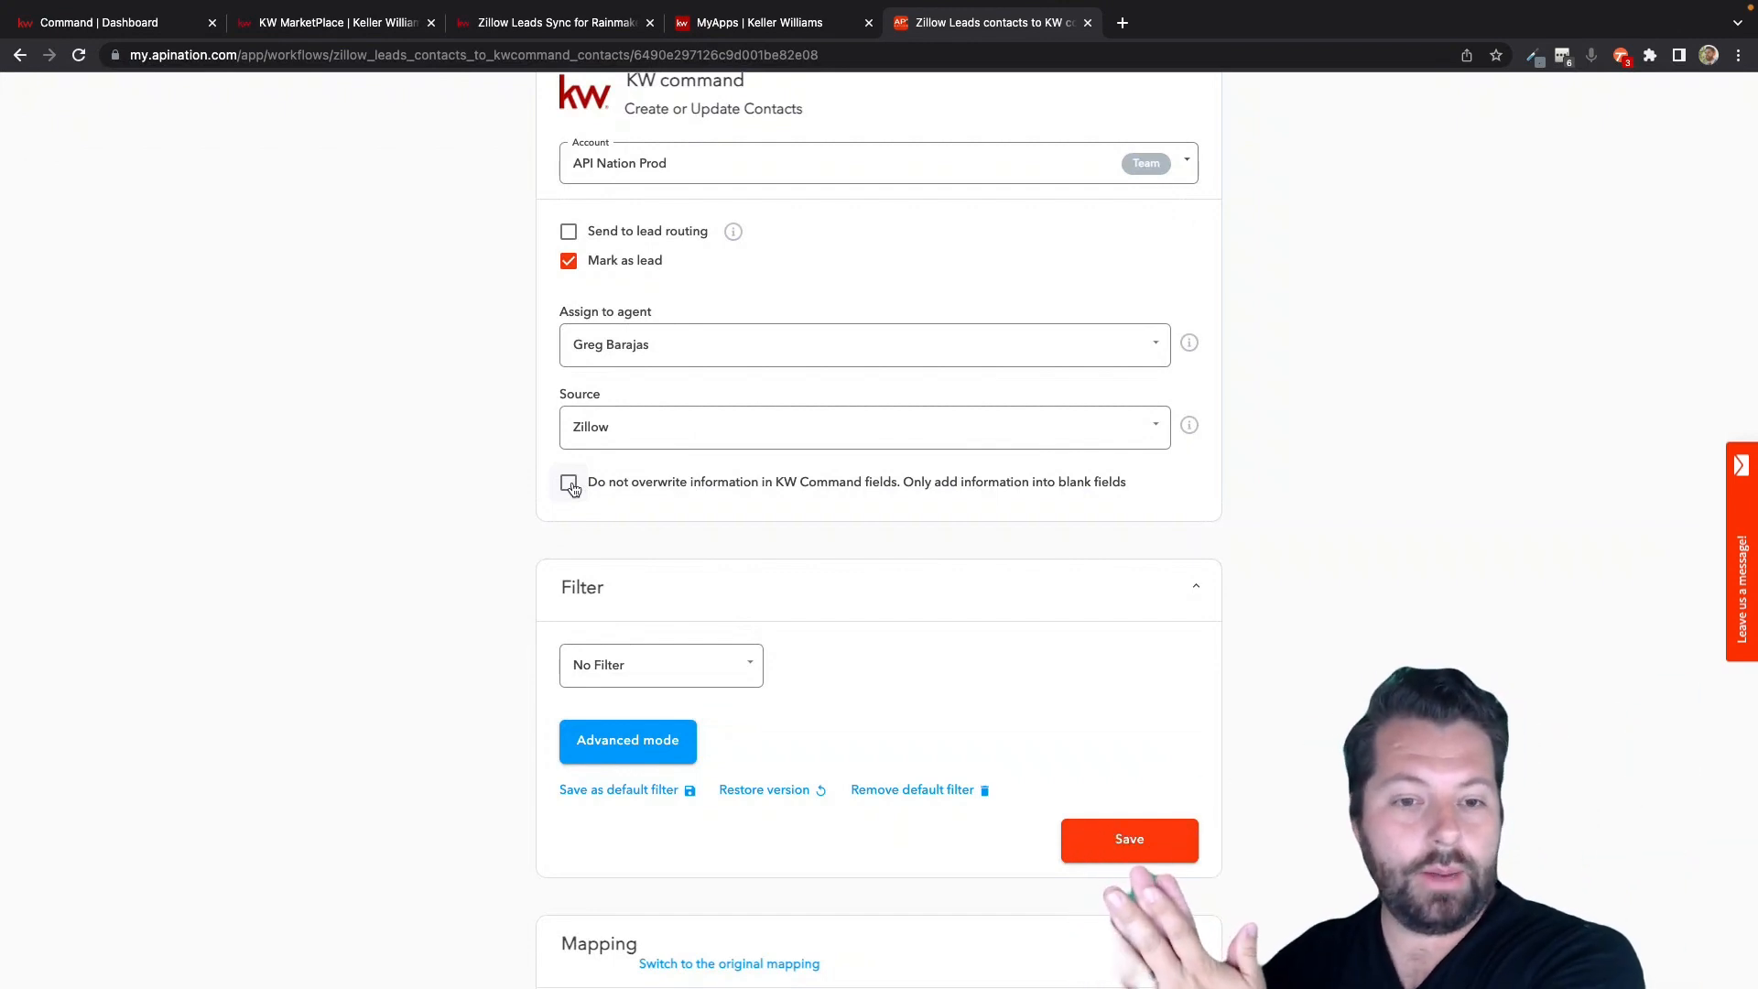
{"action": "left_click", "coordinate": [569, 483]}
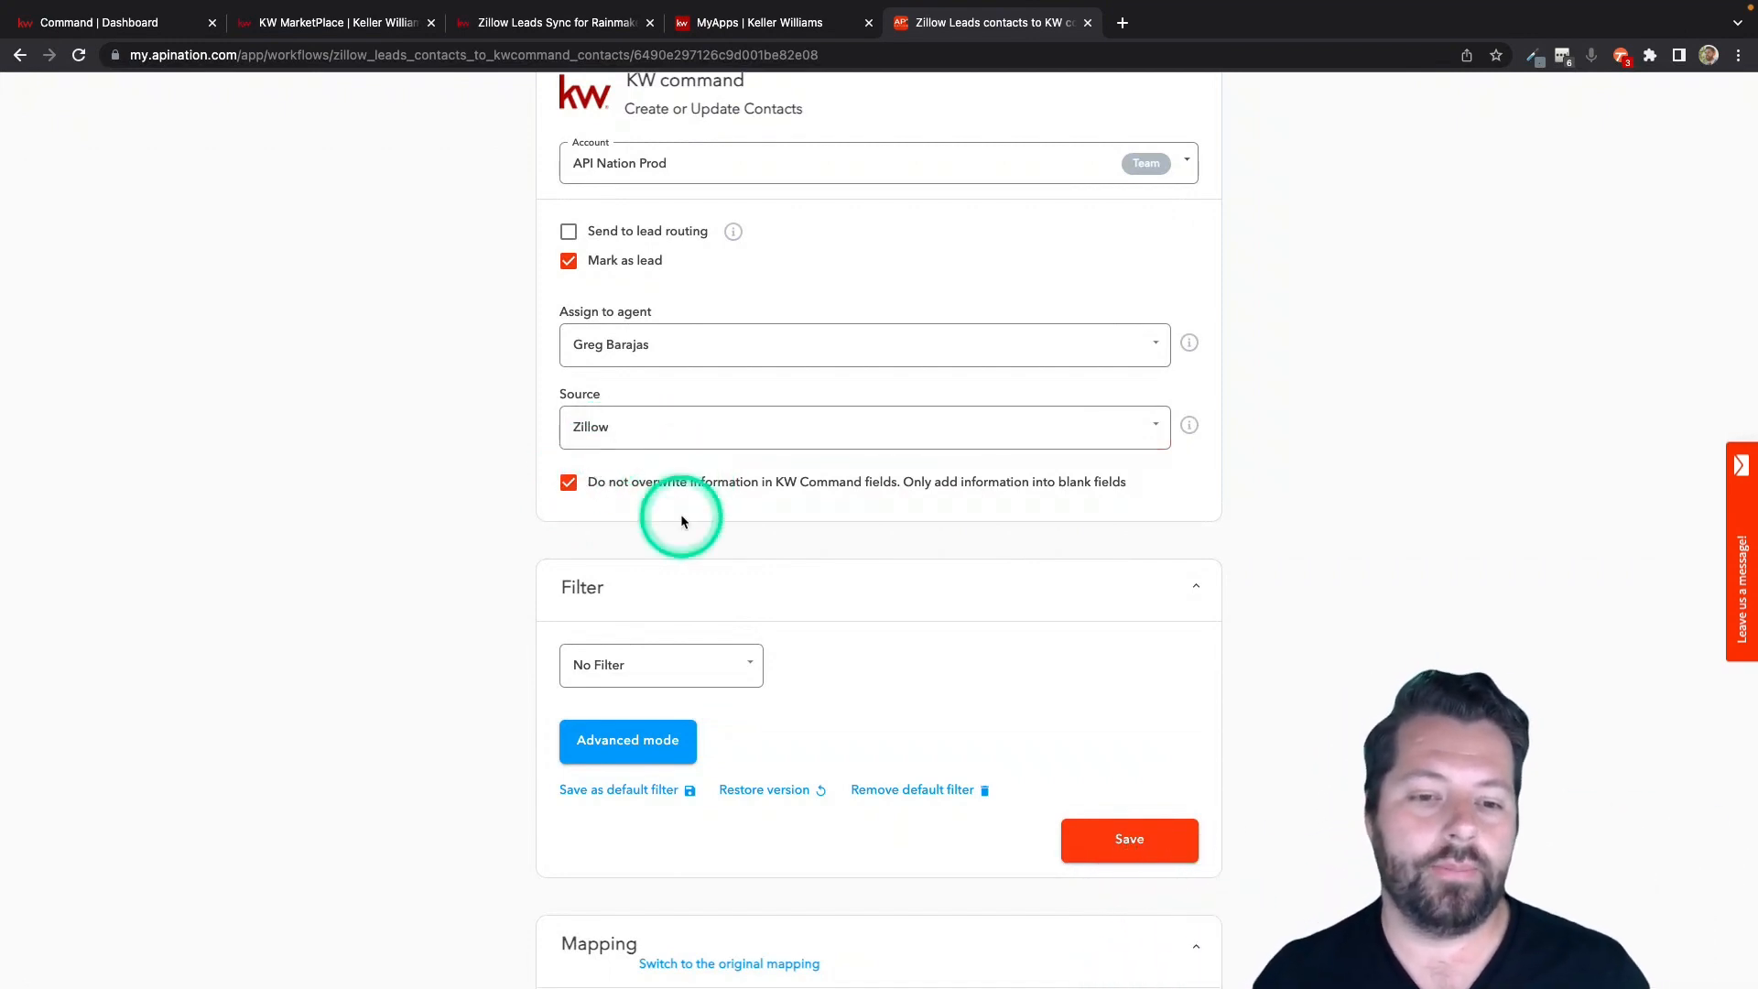
Clear the agent selected in the contact assignment setting.
{"action": "left_click", "coordinate": [689, 354]}
{"action": "scroll", "coordinate": [676, 375], "scroll_direction": "up", "scroll_amount": 5}
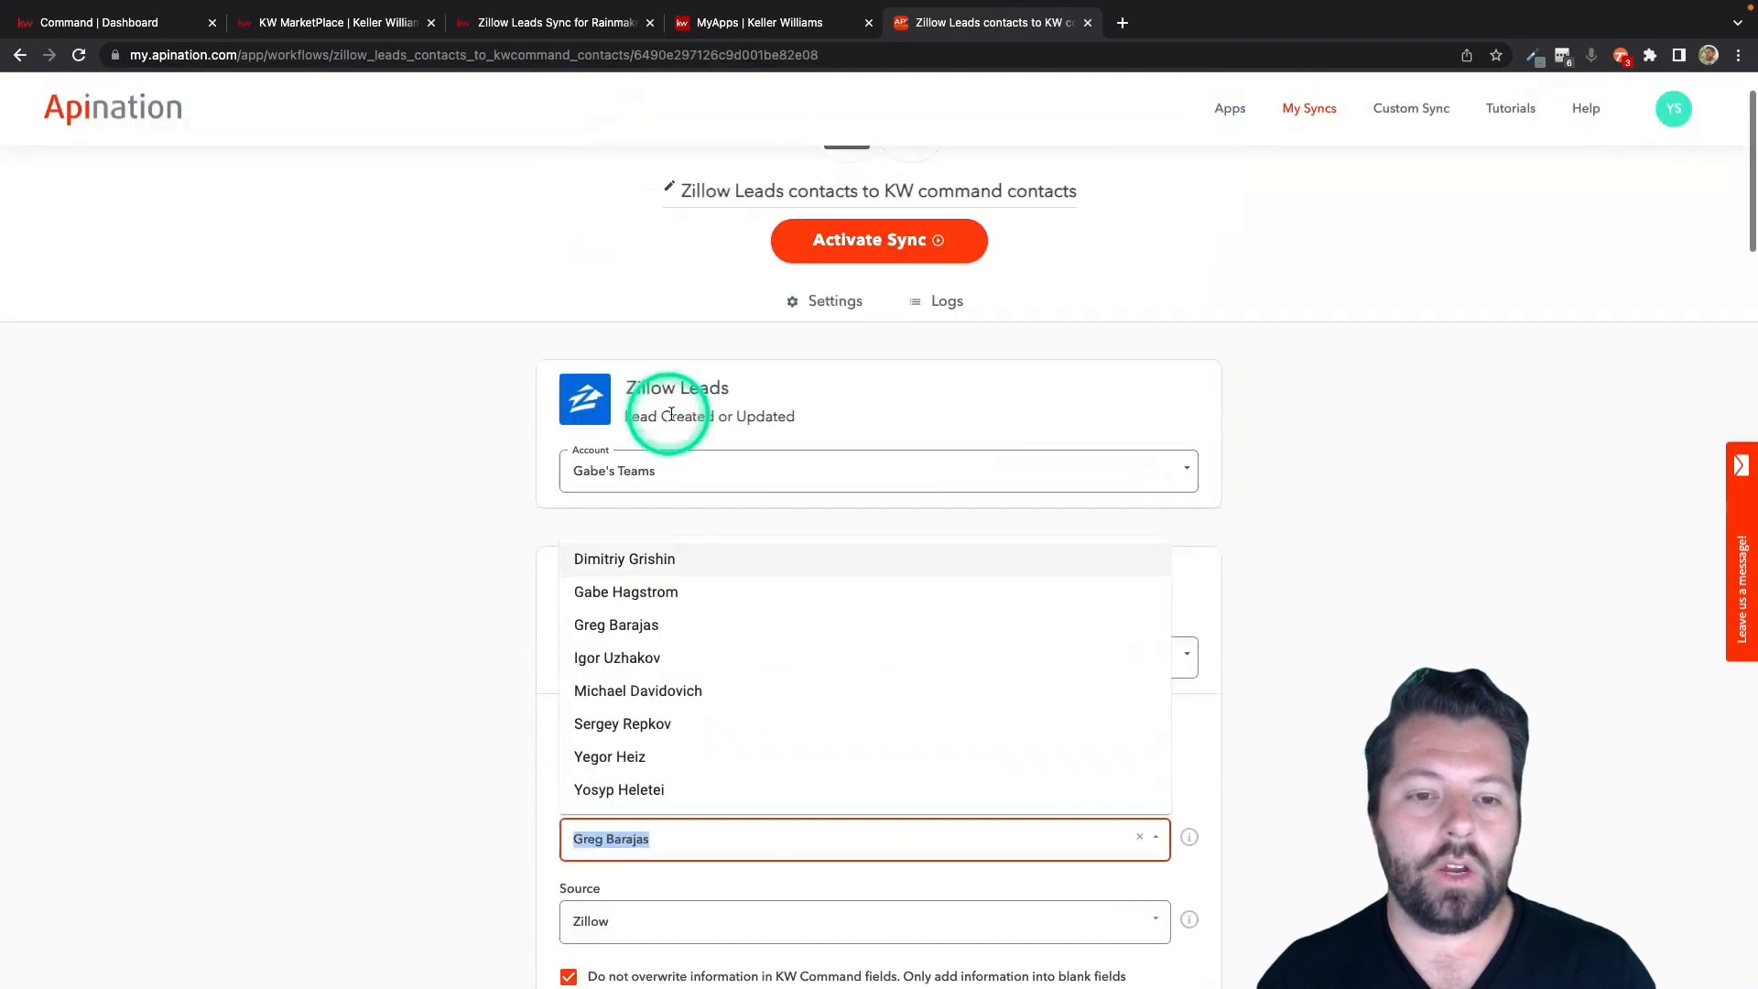
{"action": "scroll", "coordinate": [669, 408], "scroll_direction": "down", "scroll_amount": 6}
{"action": "left_click", "coordinate": [475, 322]}
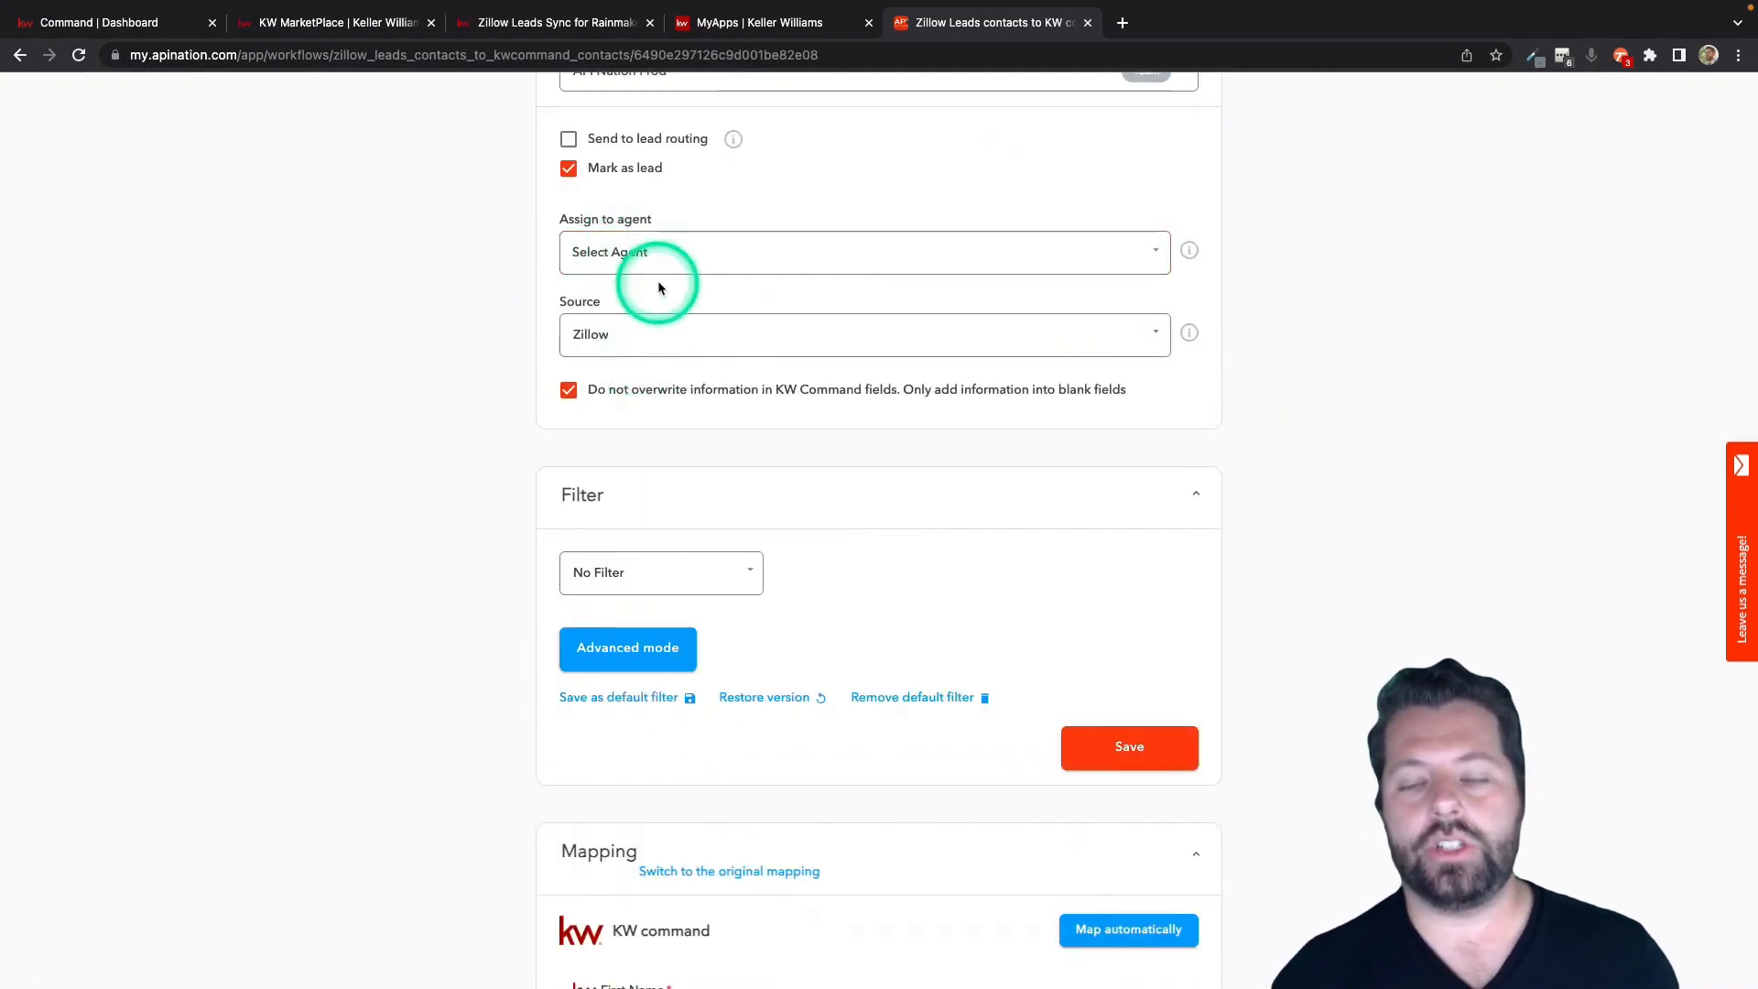
Set the sync filter to leads whose Search Criteria: ZIP contains 90210.
{"action": "scroll", "coordinate": [543, 357], "scroll_direction": "down", "scroll_amount": 3}
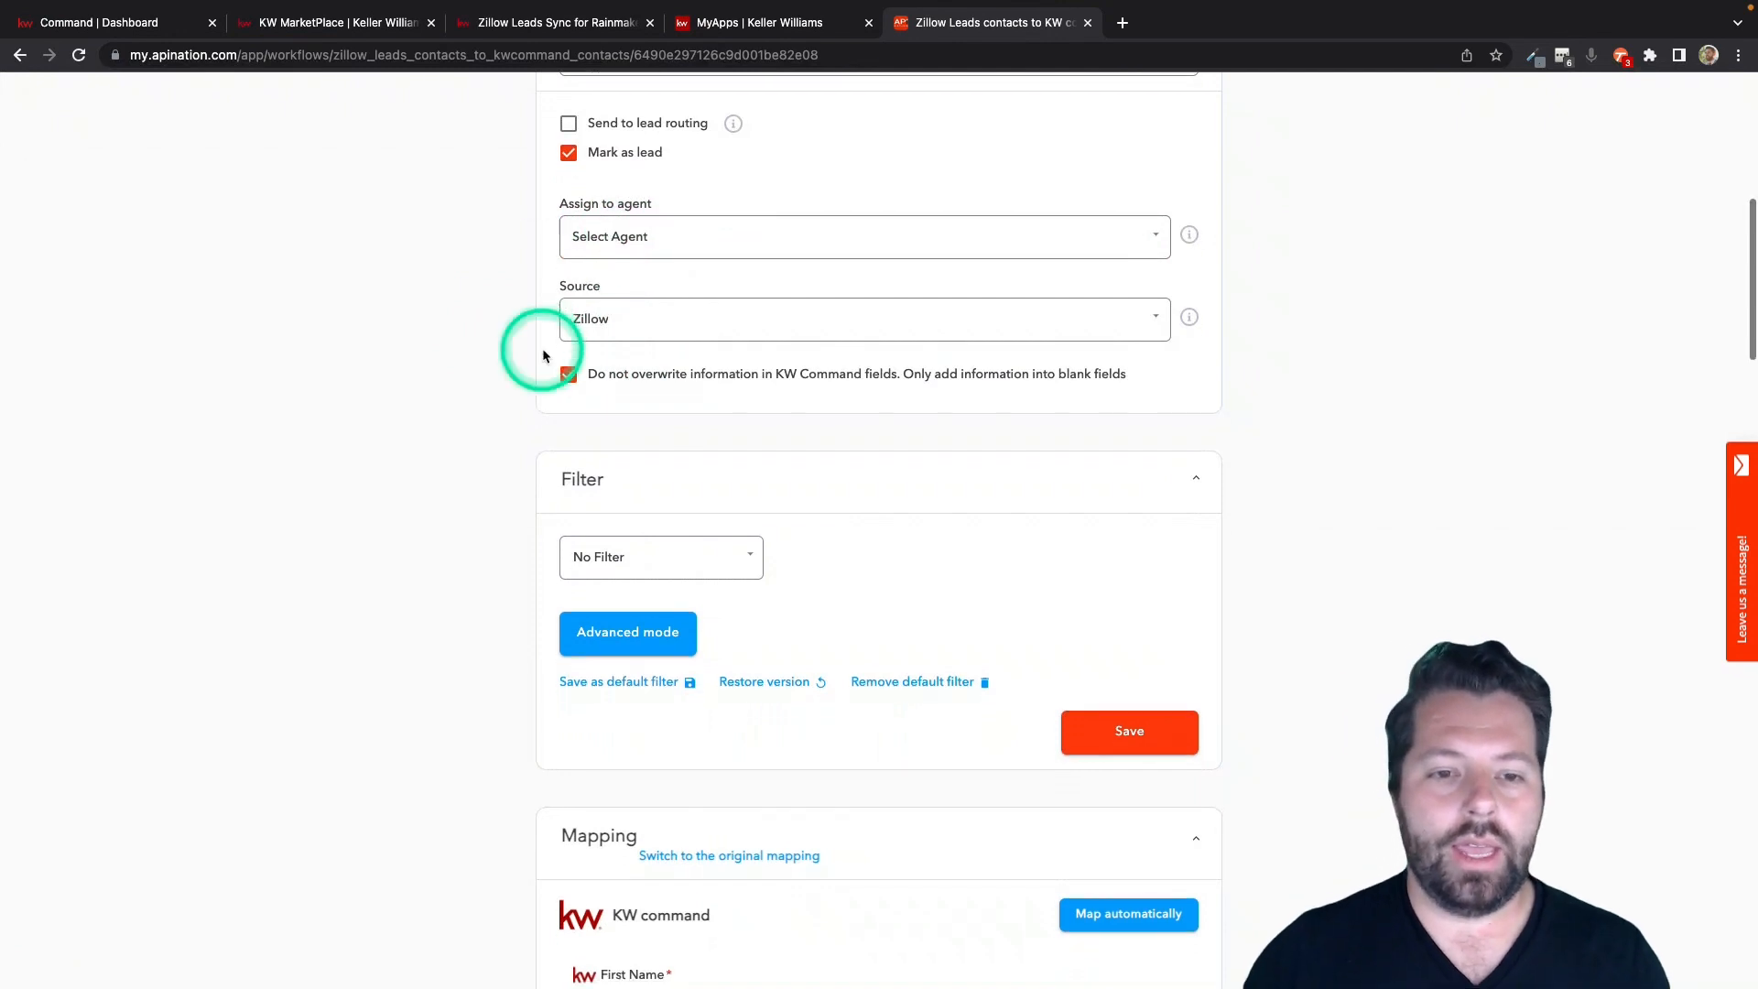
{"action": "scroll", "coordinate": [543, 357], "scroll_direction": "down", "scroll_amount": 5}
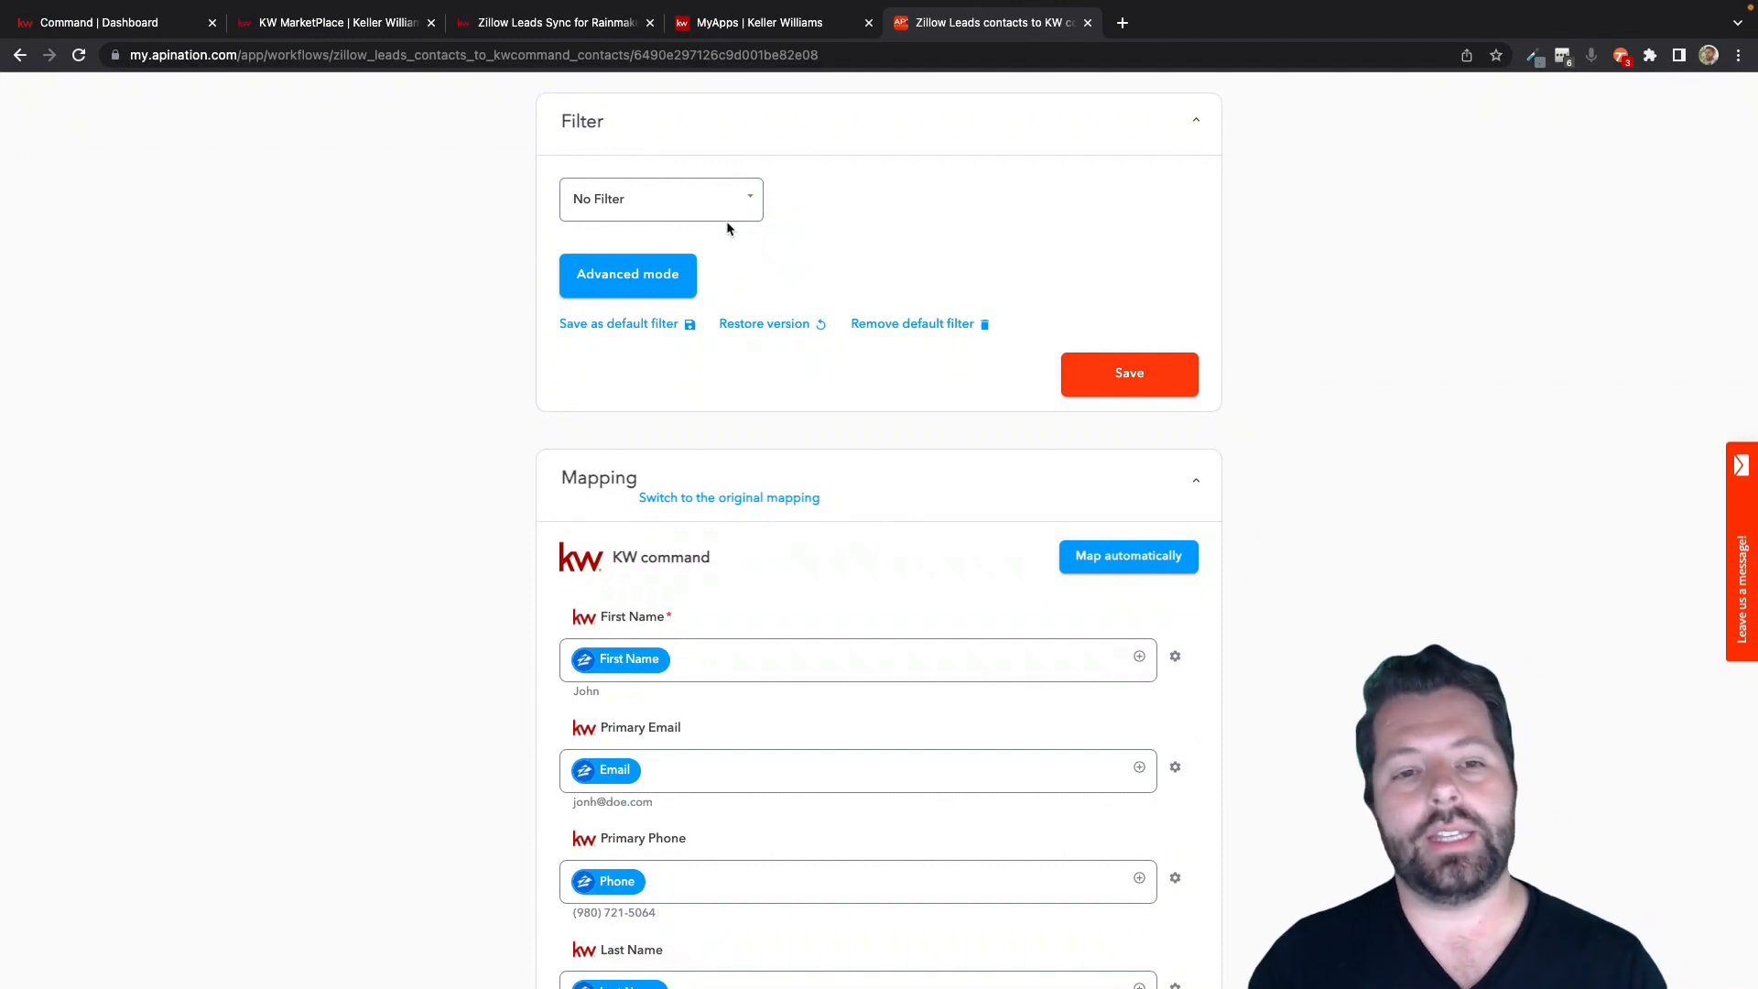
{"action": "left_click", "coordinate": [746, 203]}
{"action": "scroll", "coordinate": [714, 357], "scroll_direction": "down", "scroll_amount": 3}
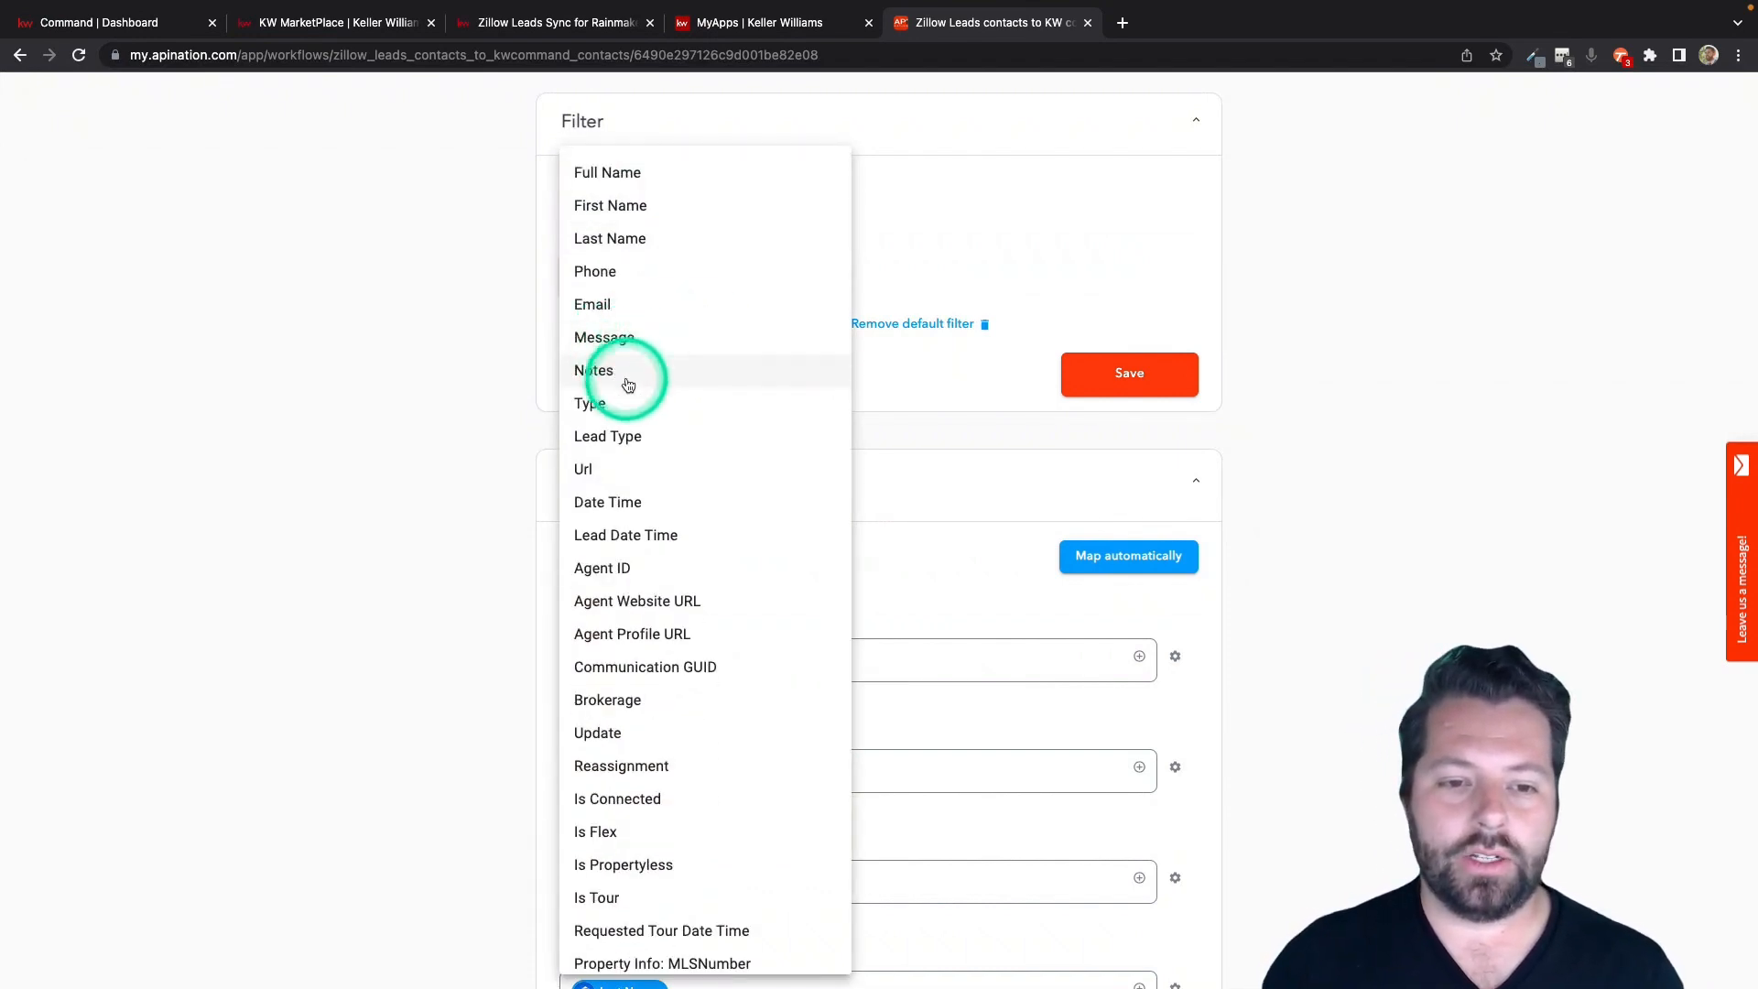
{"action": "scroll", "coordinate": [616, 460], "scroll_direction": "down", "scroll_amount": 5}
{"action": "scroll", "coordinate": [616, 467], "scroll_direction": "down", "scroll_amount": 8}
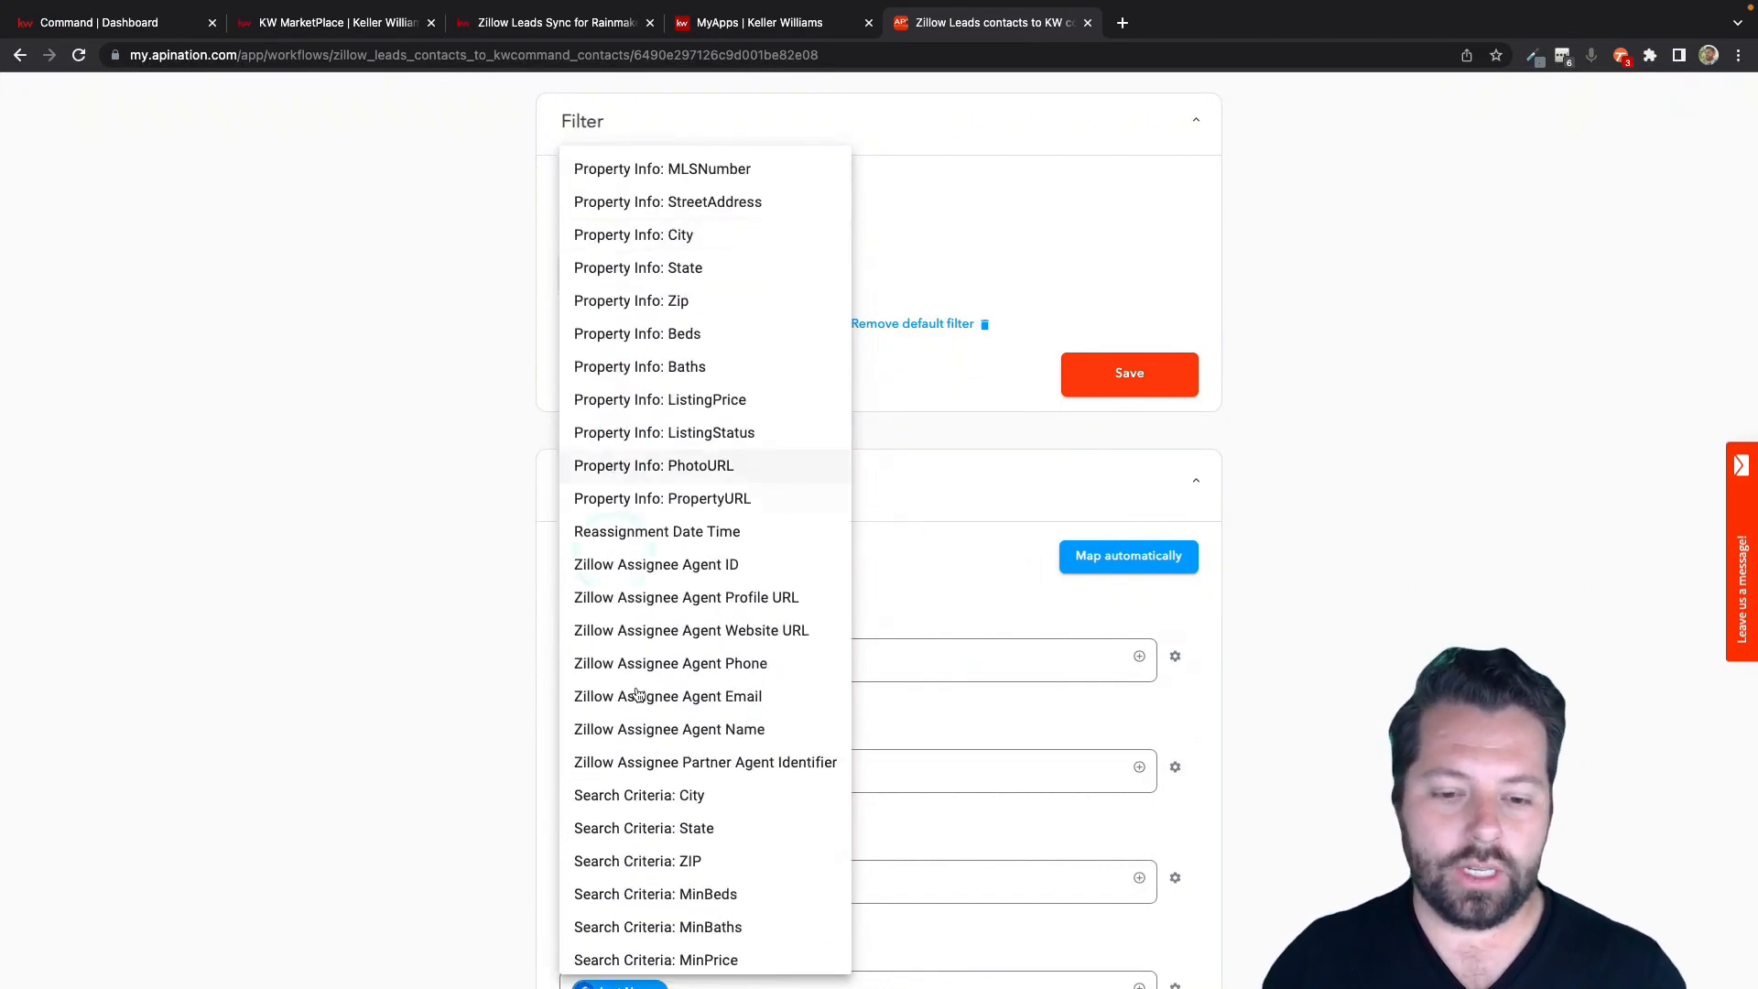
{"action": "left_click", "coordinate": [656, 863]}
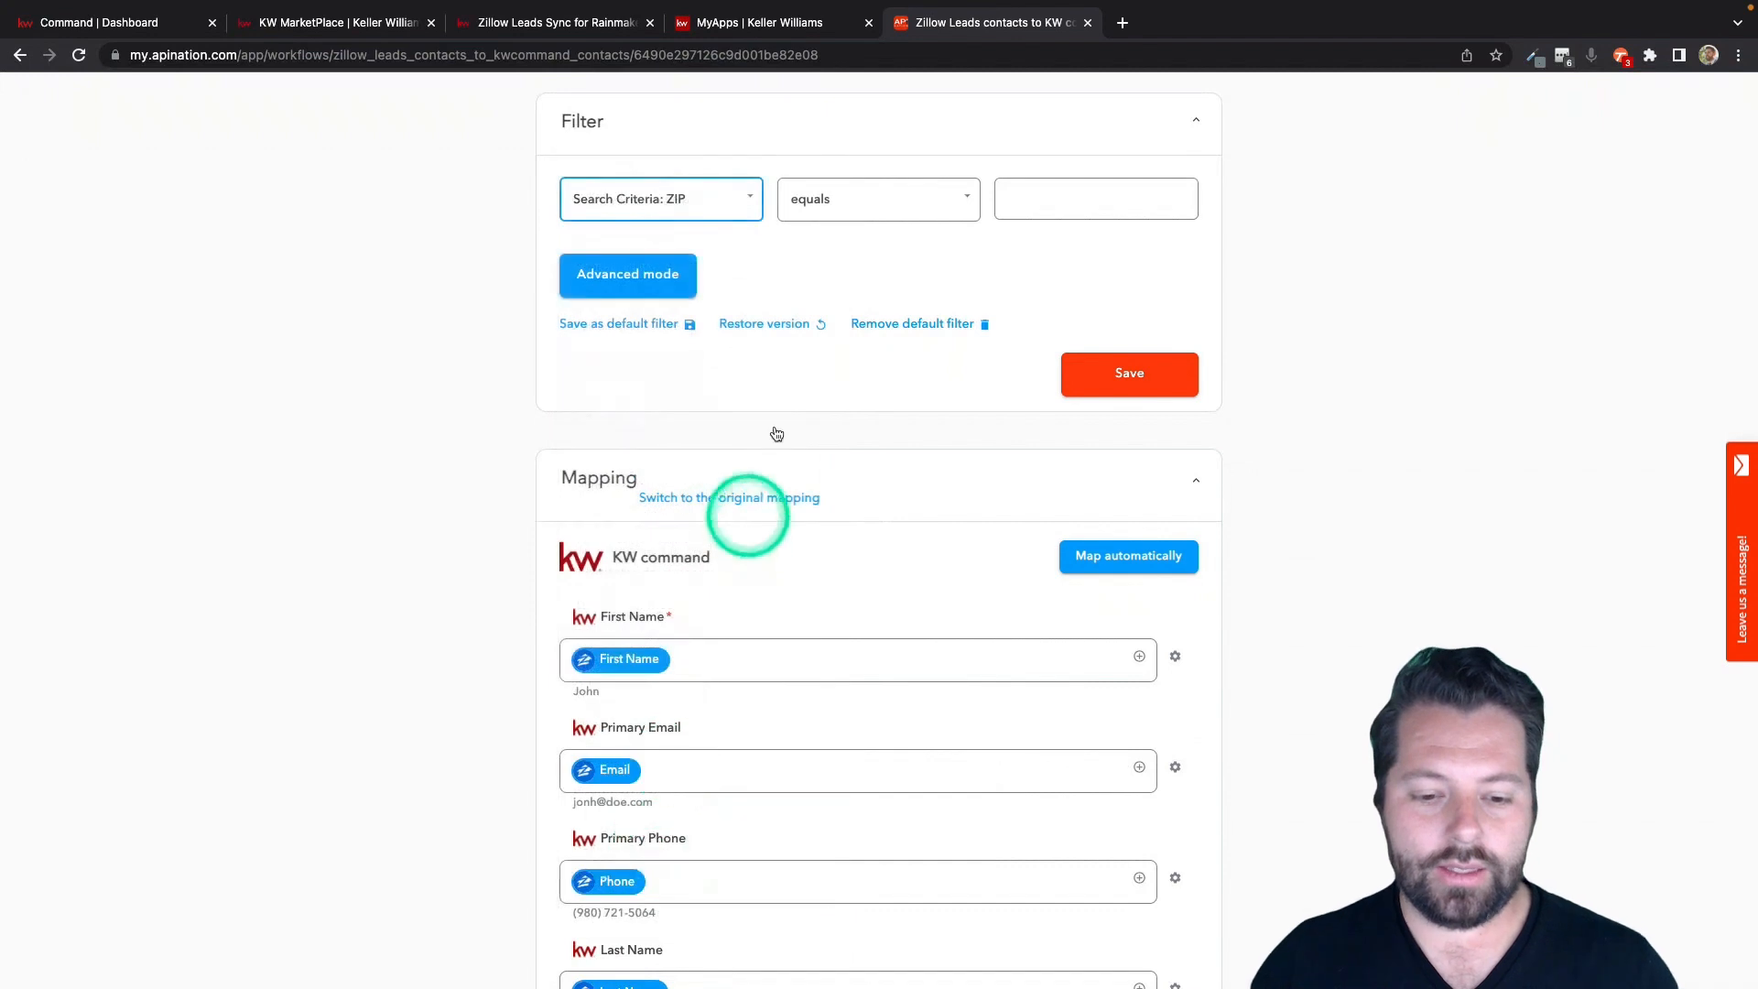
{"action": "left_click", "coordinate": [913, 205]}
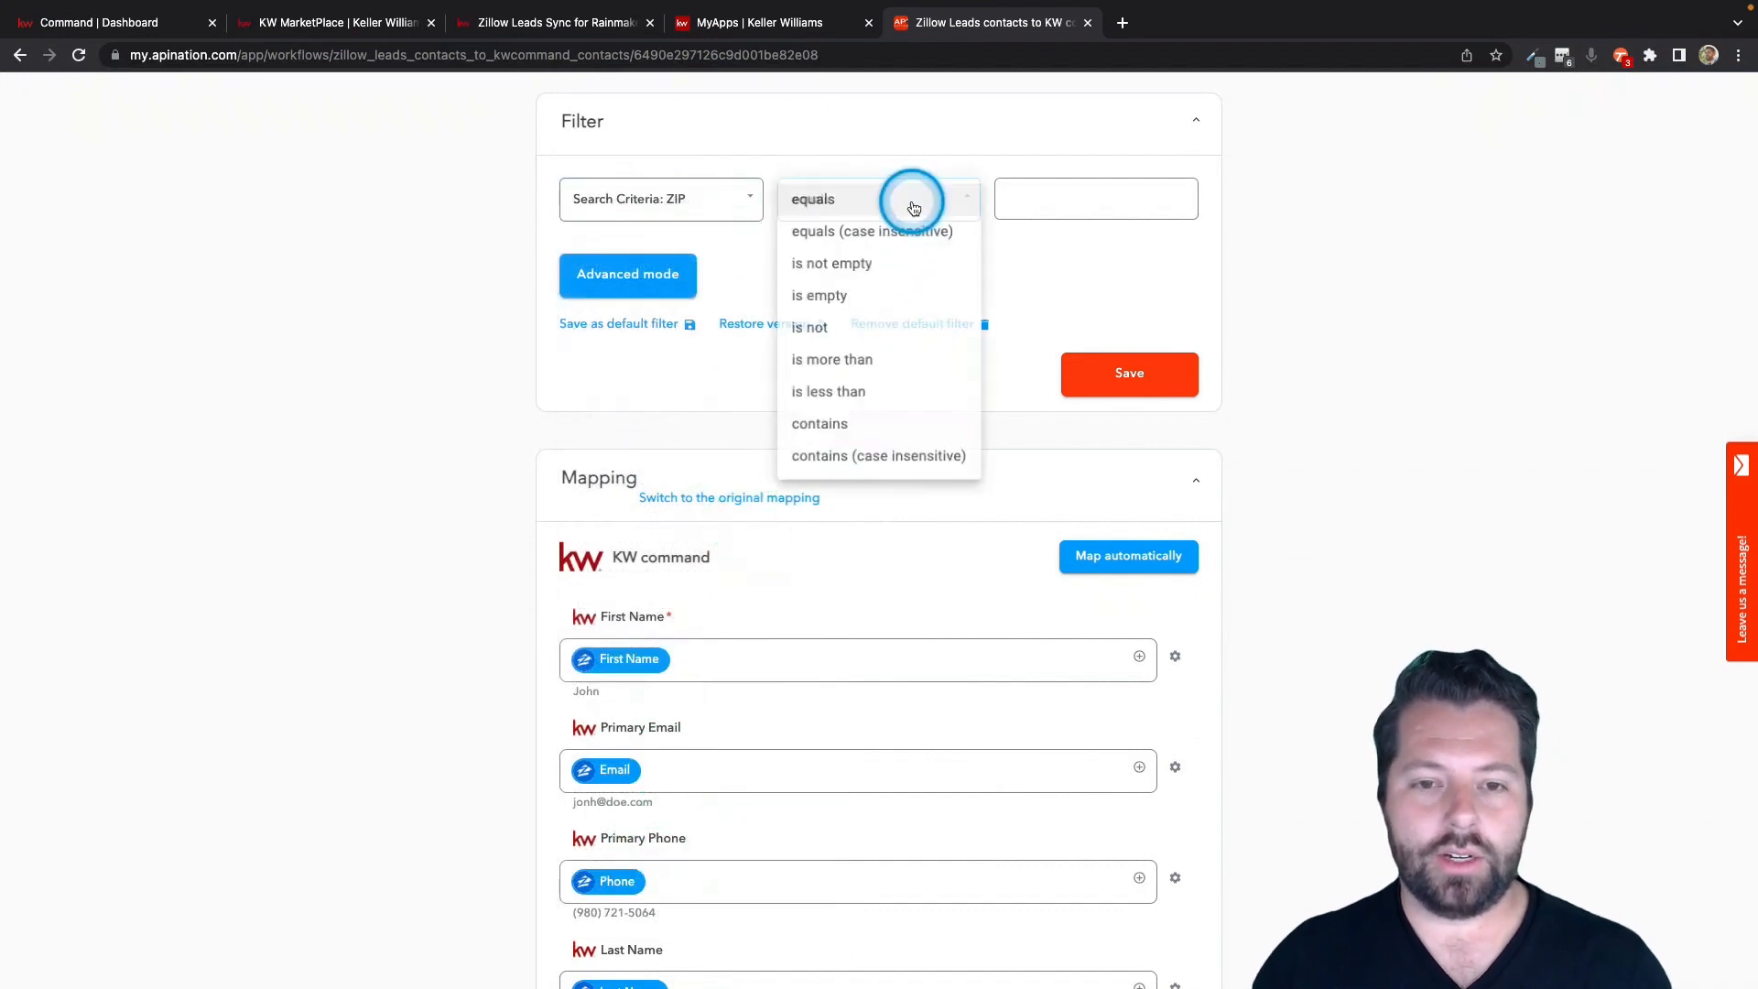
{"action": "left_click", "coordinate": [867, 423]}
{"action": "left_click", "coordinate": [1038, 182]}
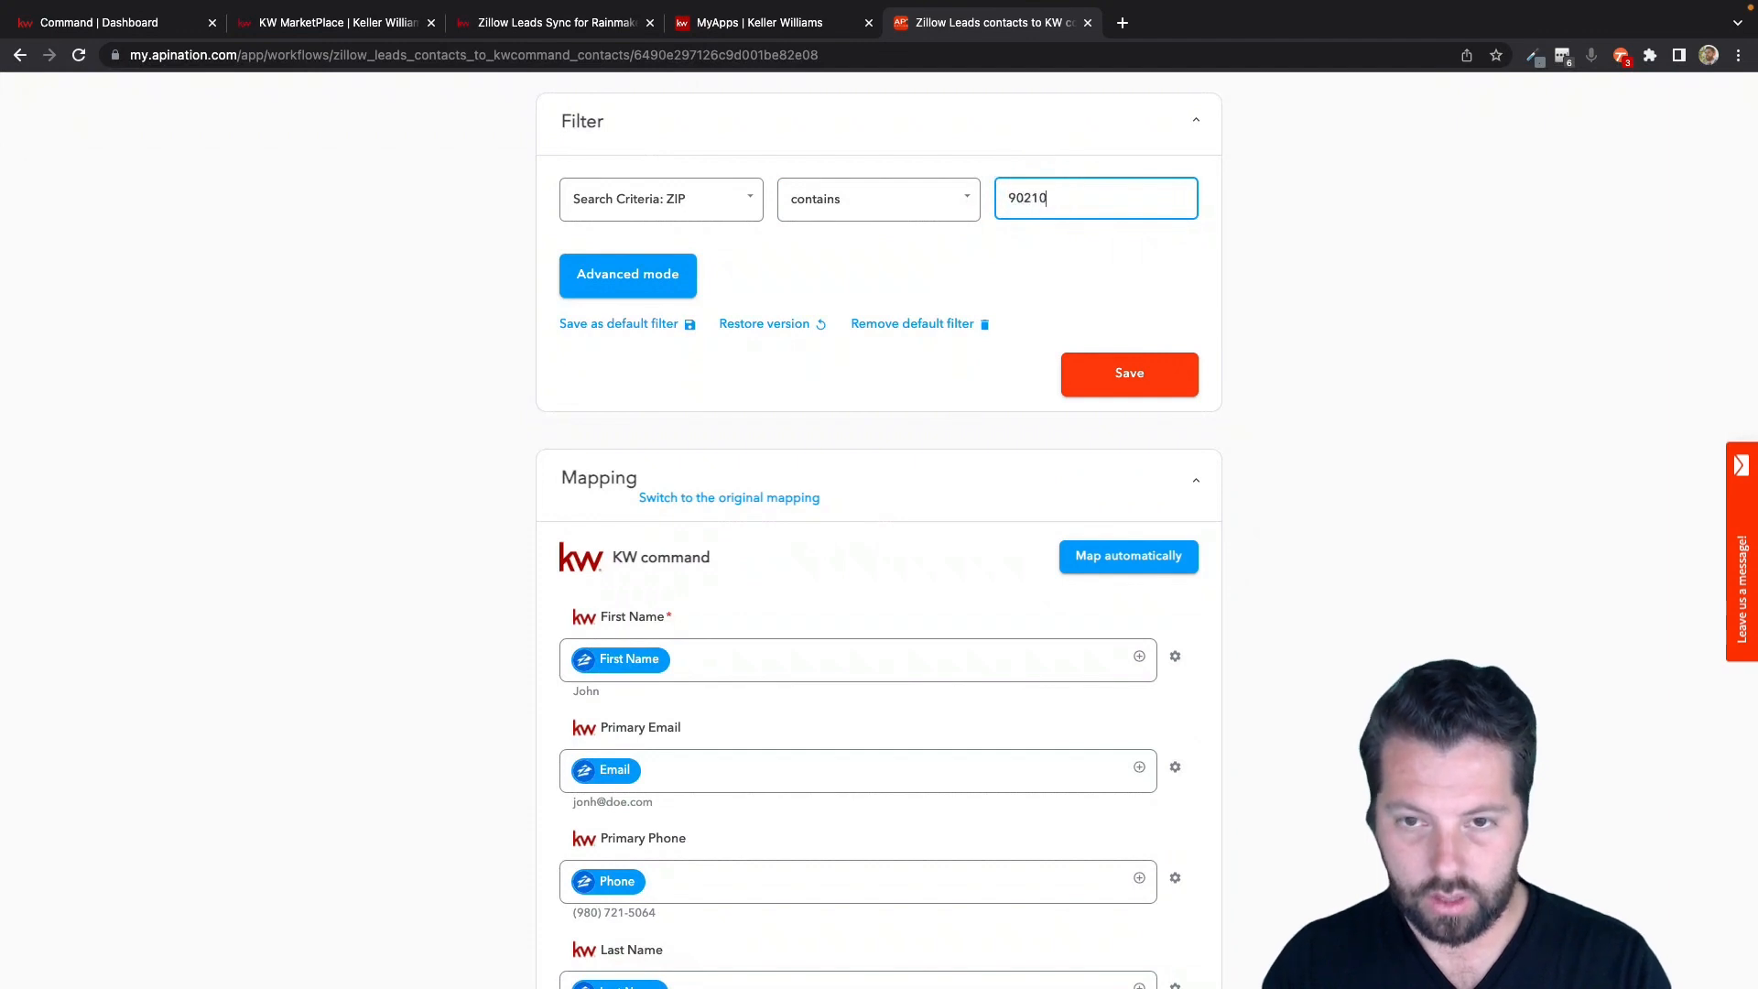
Reset the sync filter to No Filter and save it.
{"action": "scroll", "coordinate": [479, 404], "scroll_direction": "up", "scroll_amount": 3}
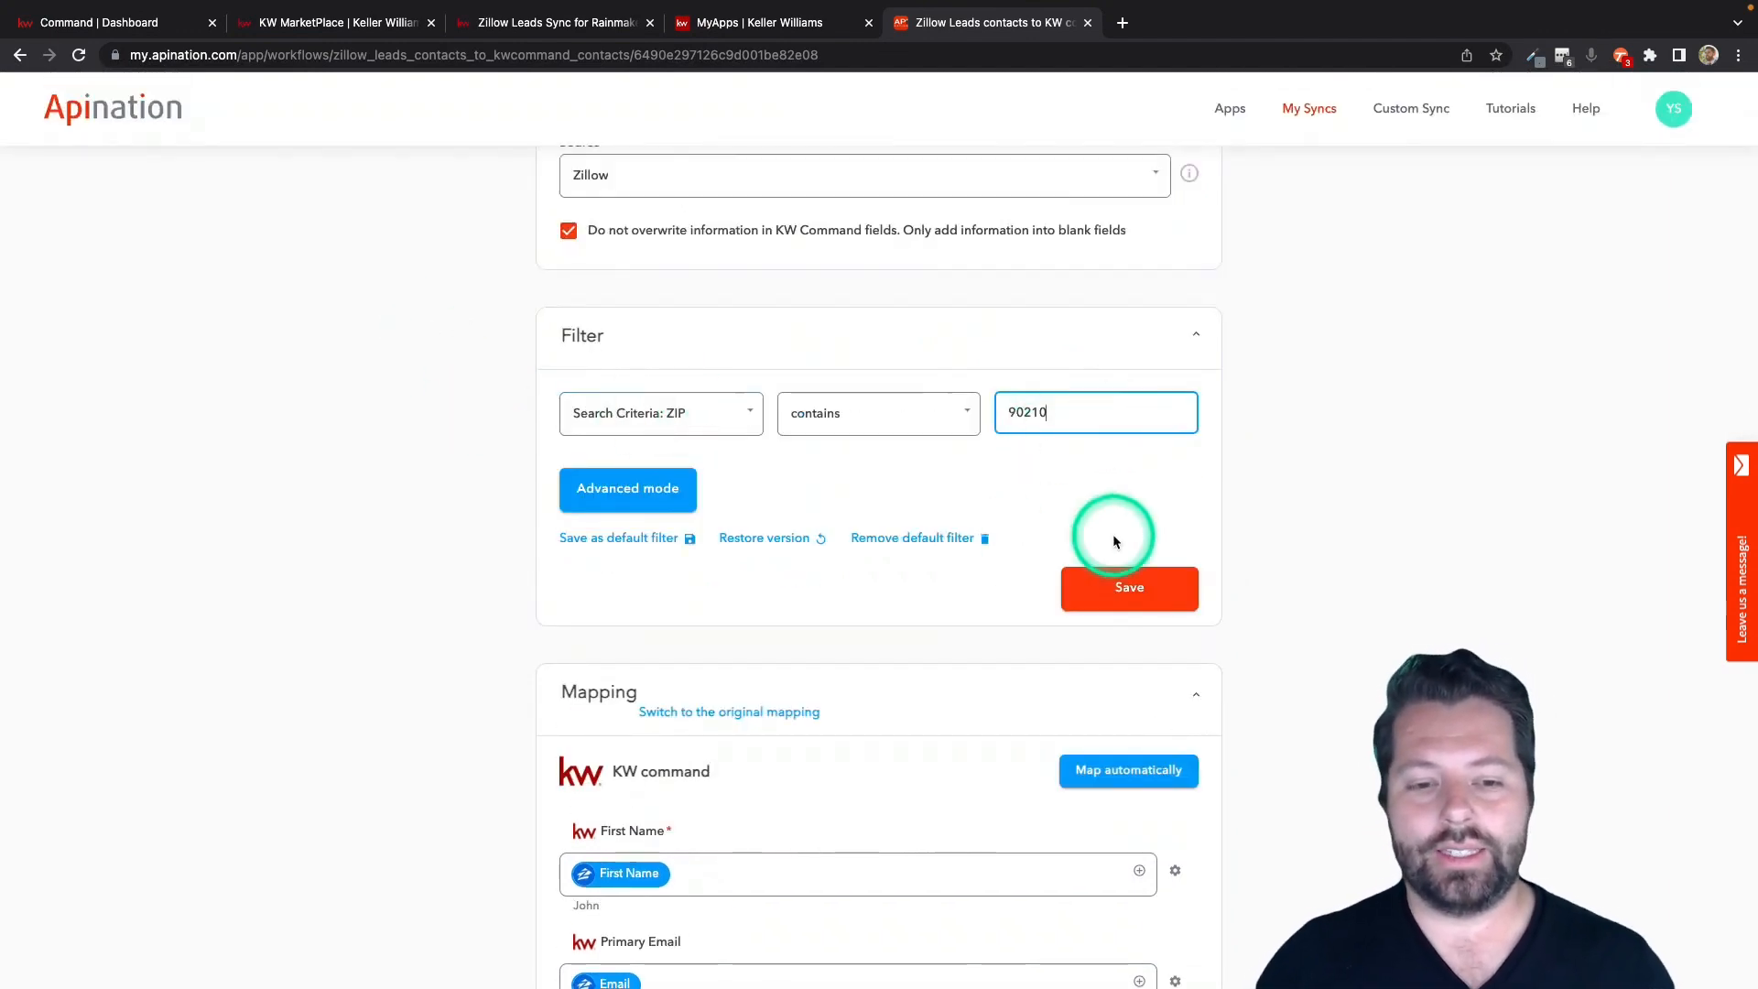
{"action": "scroll", "coordinate": [1113, 541], "scroll_direction": "down", "scroll_amount": 1}
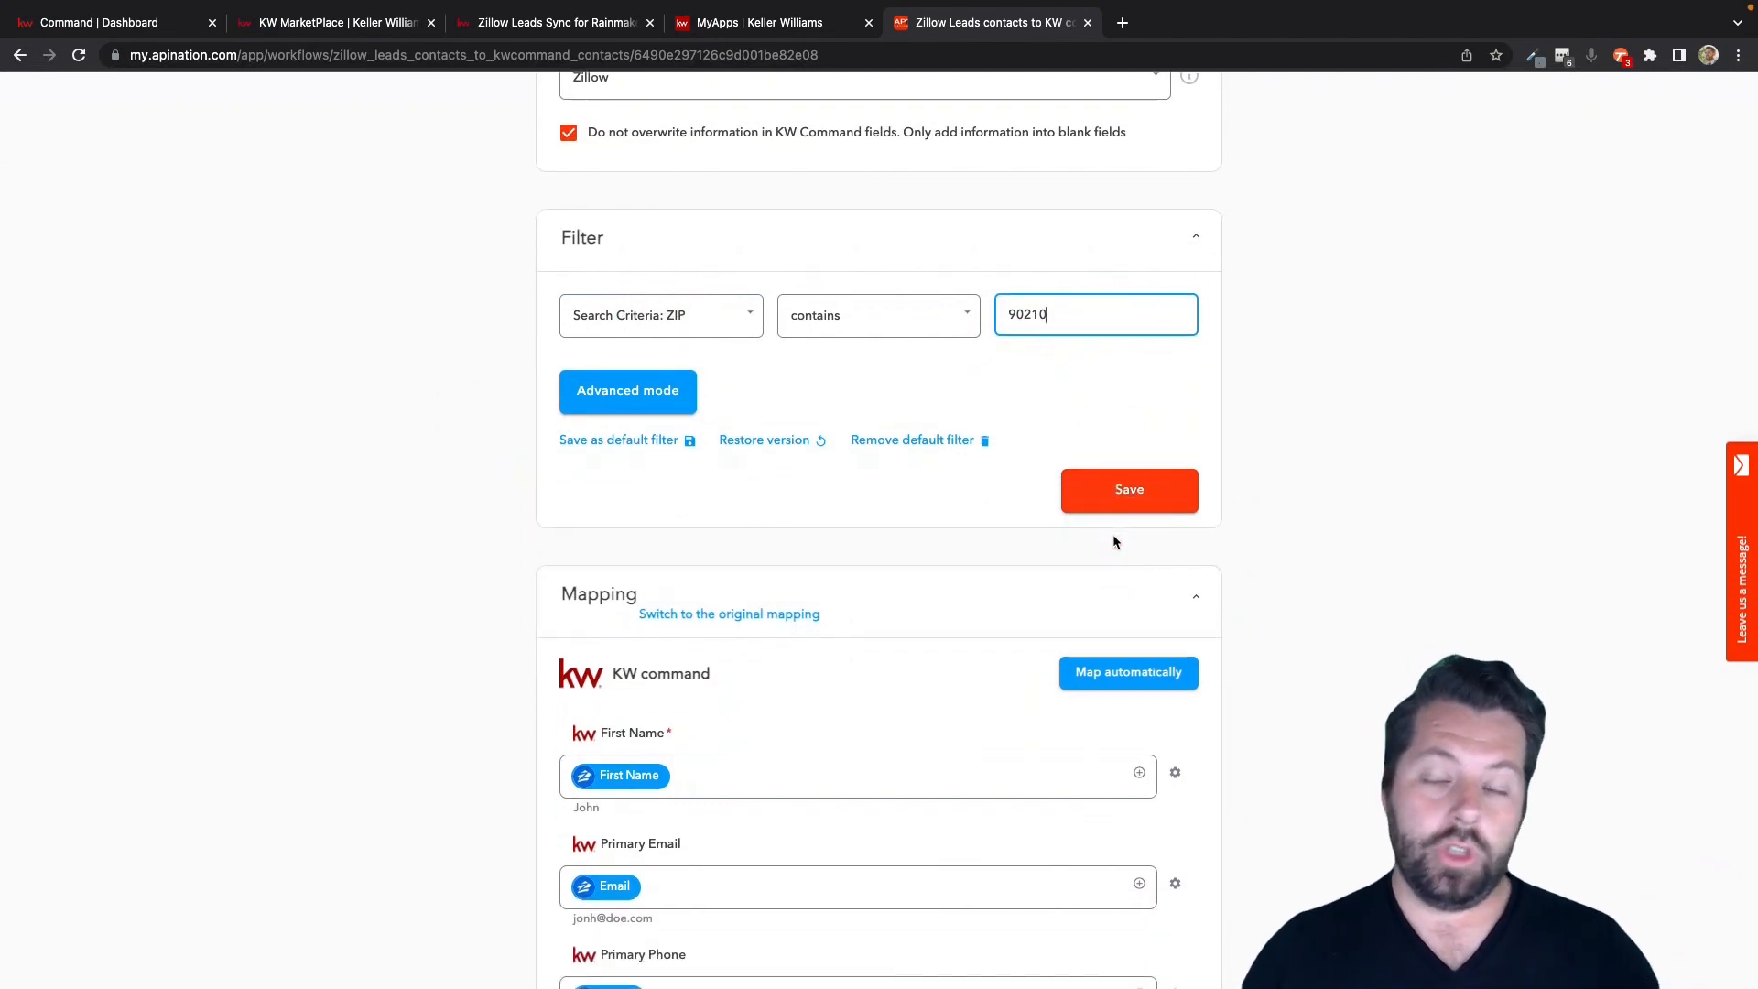
{"action": "scroll", "coordinate": [1115, 541], "scroll_direction": "down", "scroll_amount": 1}
{"action": "left_click", "coordinate": [723, 302]}
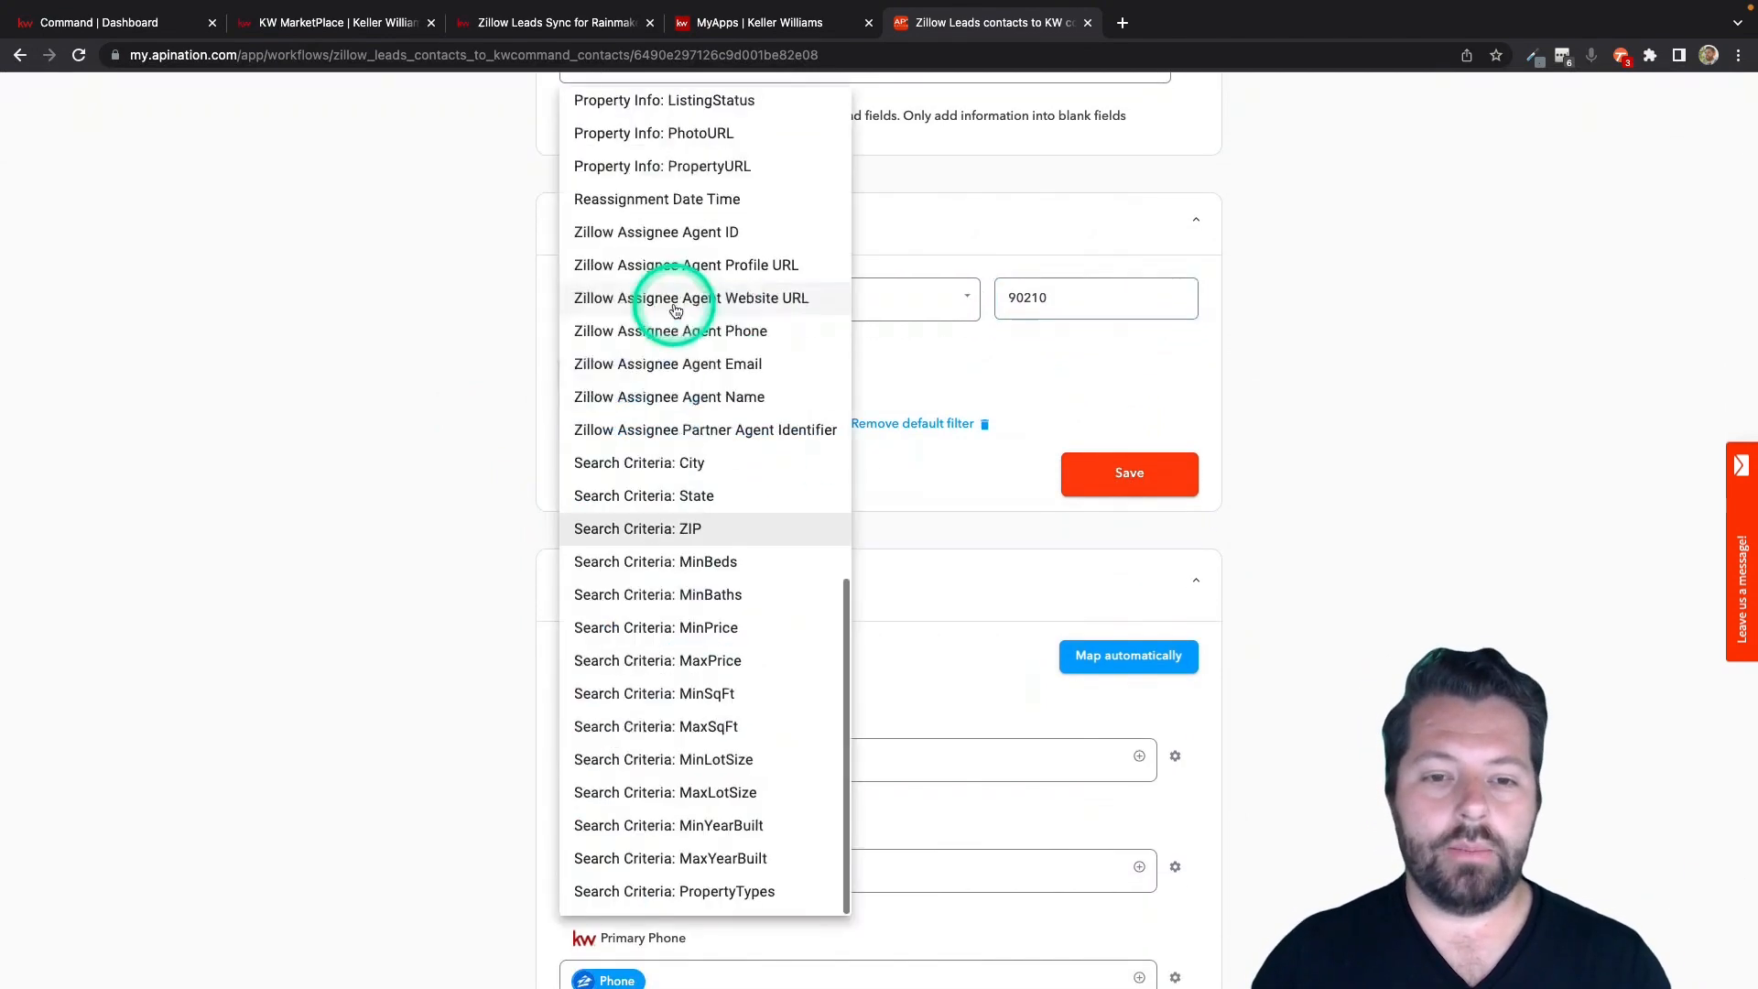
{"action": "scroll", "coordinate": [675, 306], "scroll_direction": "up", "scroll_amount": 10}
{"action": "left_click", "coordinate": [659, 112]}
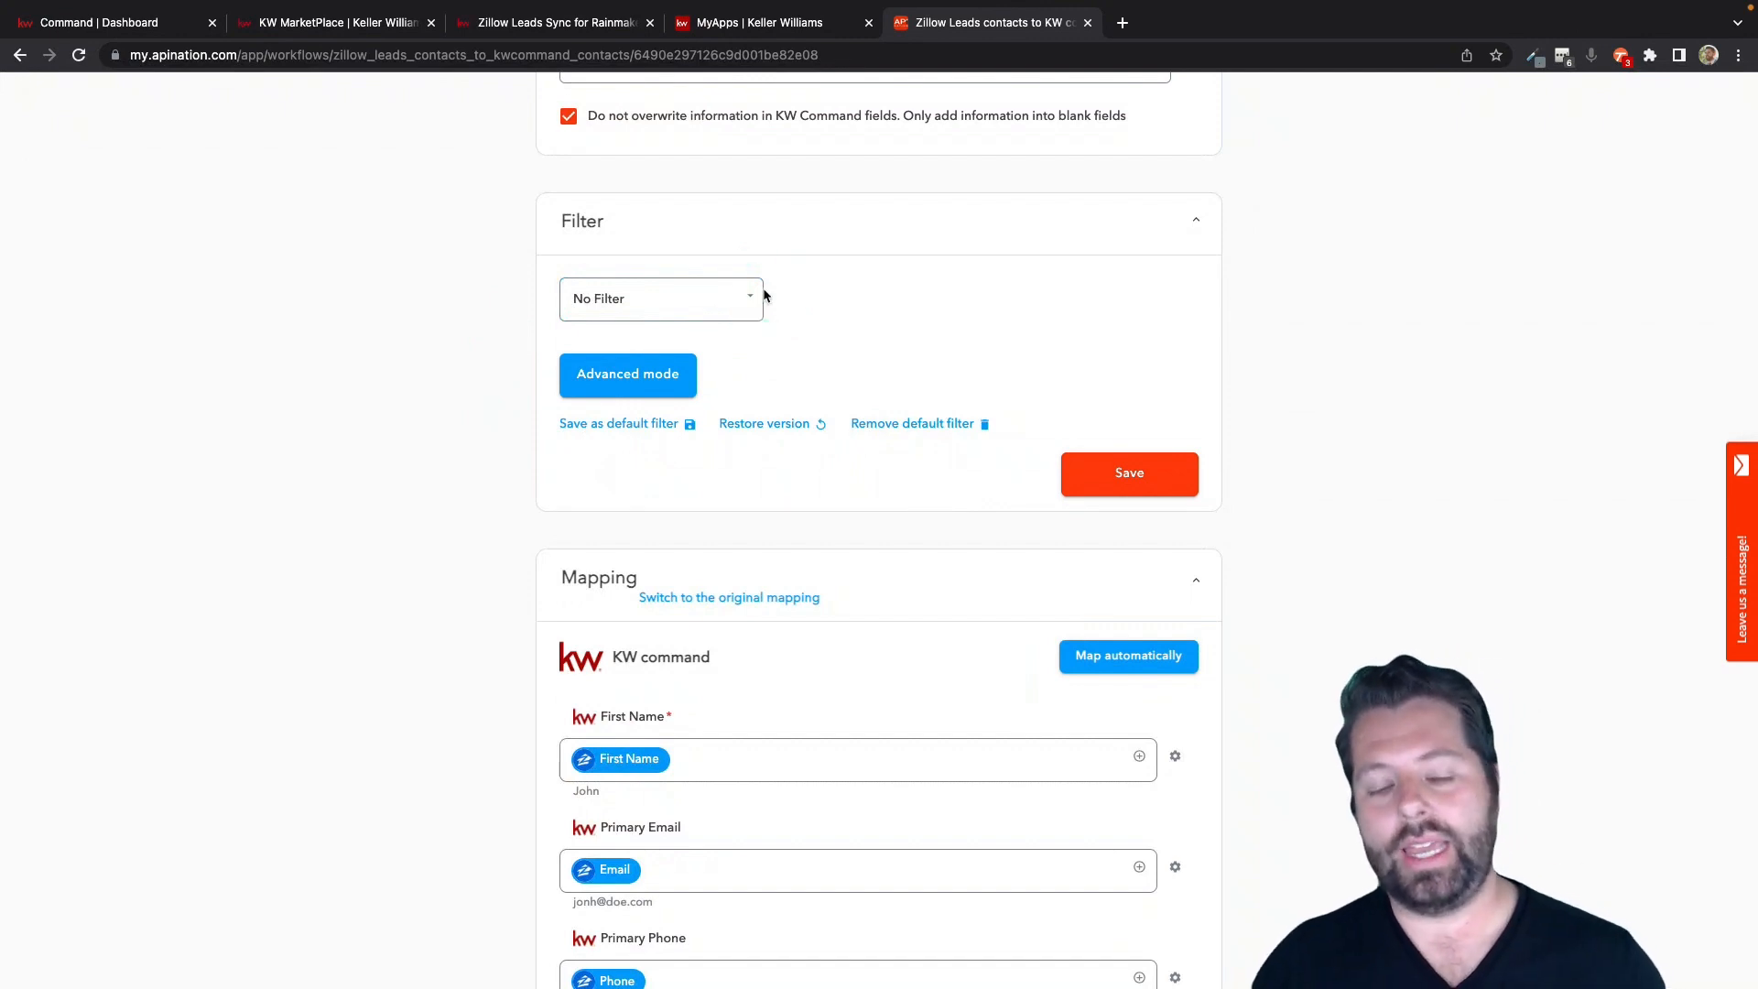
{"action": "scroll", "coordinate": [479, 421], "scroll_direction": "down", "scroll_amount": 2}
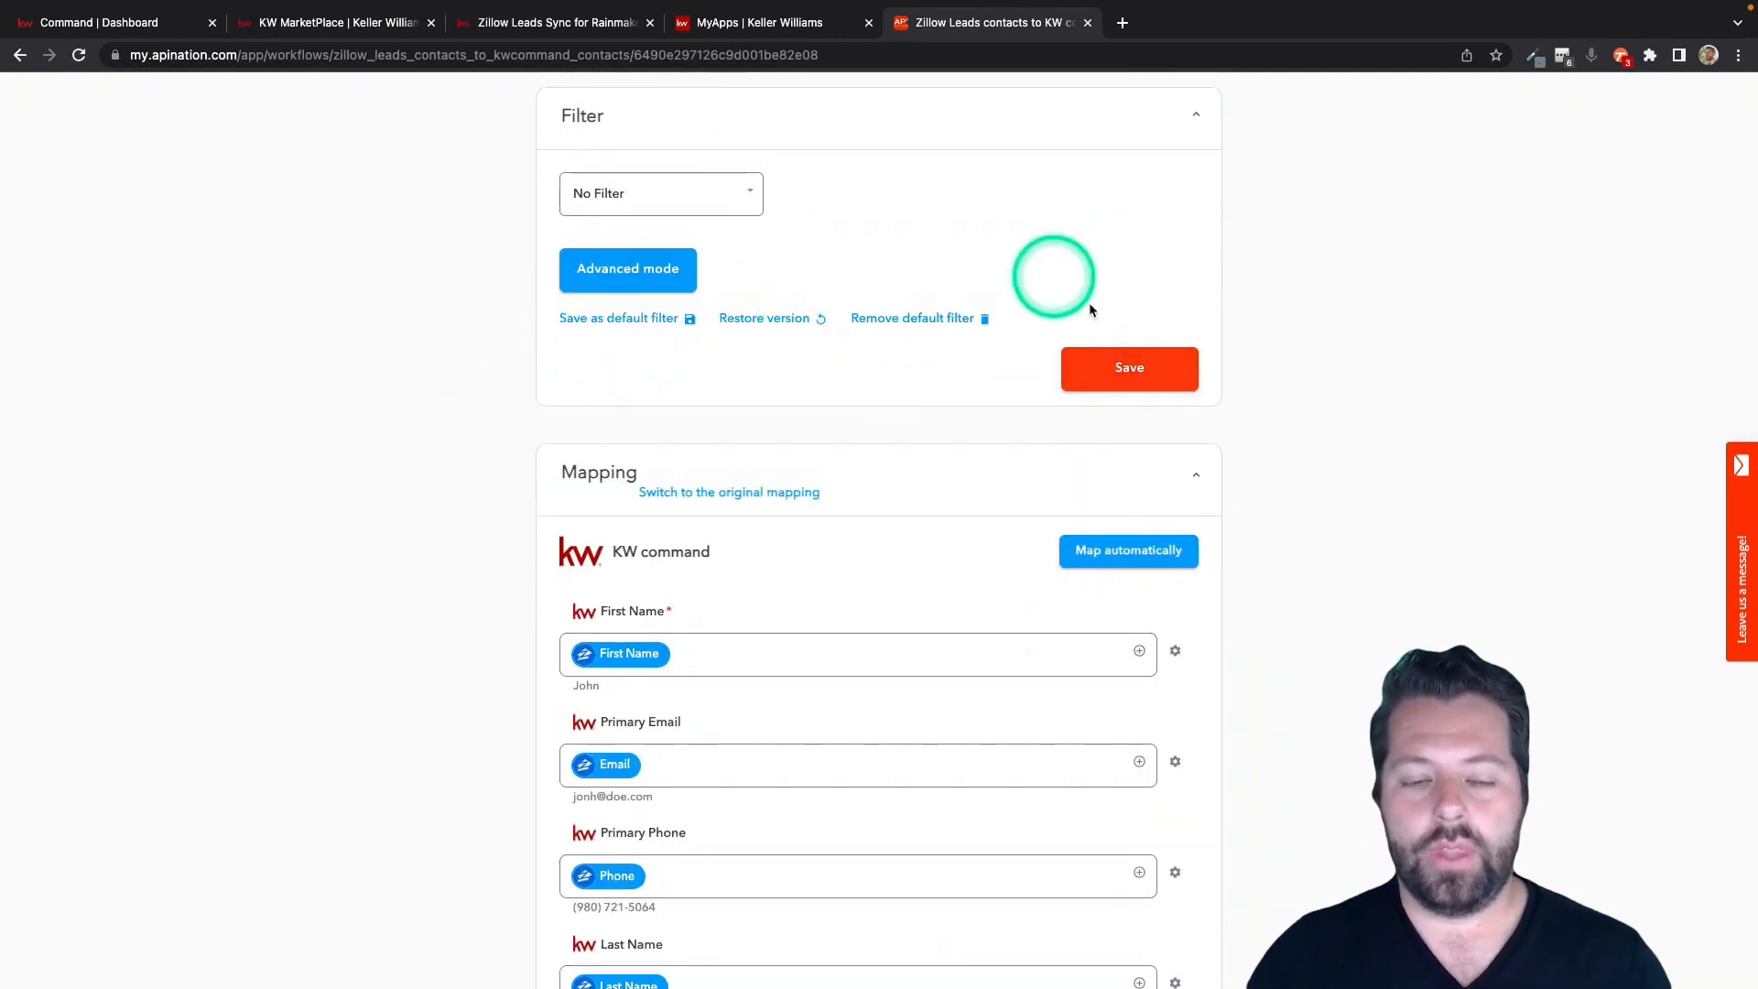
{"action": "left_click", "coordinate": [1140, 376]}
Enter Zillow as the value of the KW Command Tags field in the mapping.
{"action": "scroll", "coordinate": [886, 392], "scroll_direction": "down", "scroll_amount": 4}
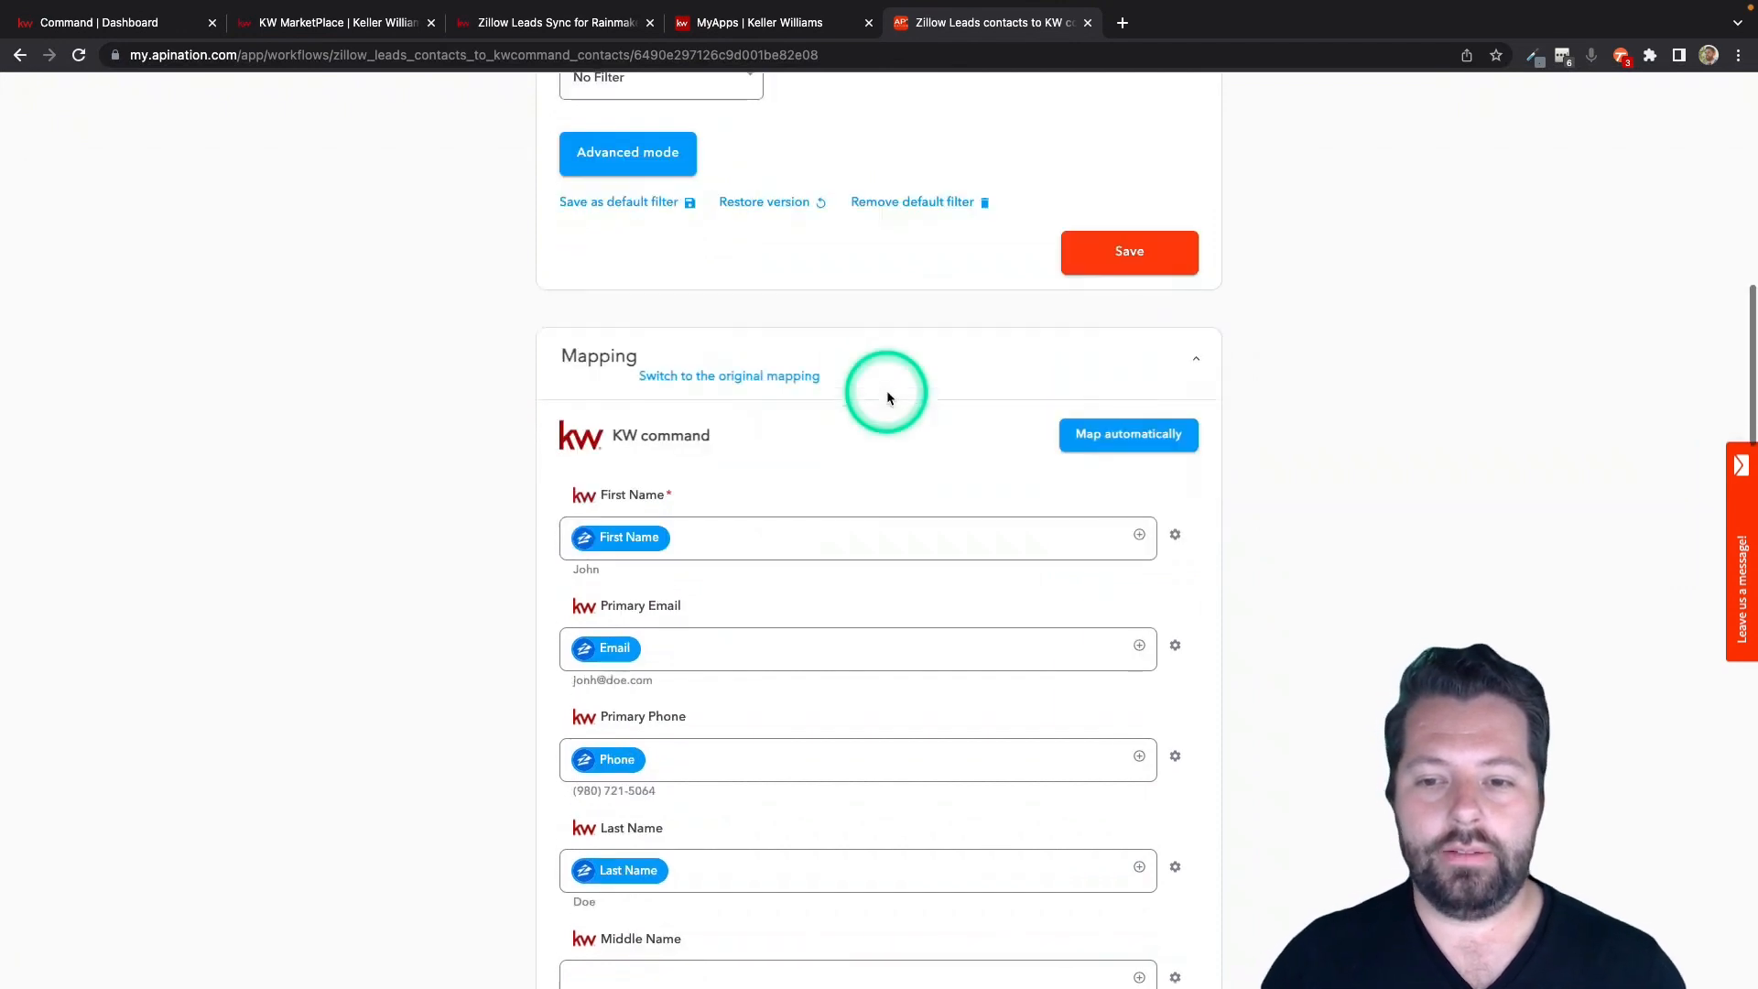
{"action": "scroll", "coordinate": [887, 393], "scroll_direction": "down", "scroll_amount": 4}
{"action": "left_click", "coordinate": [617, 280]}
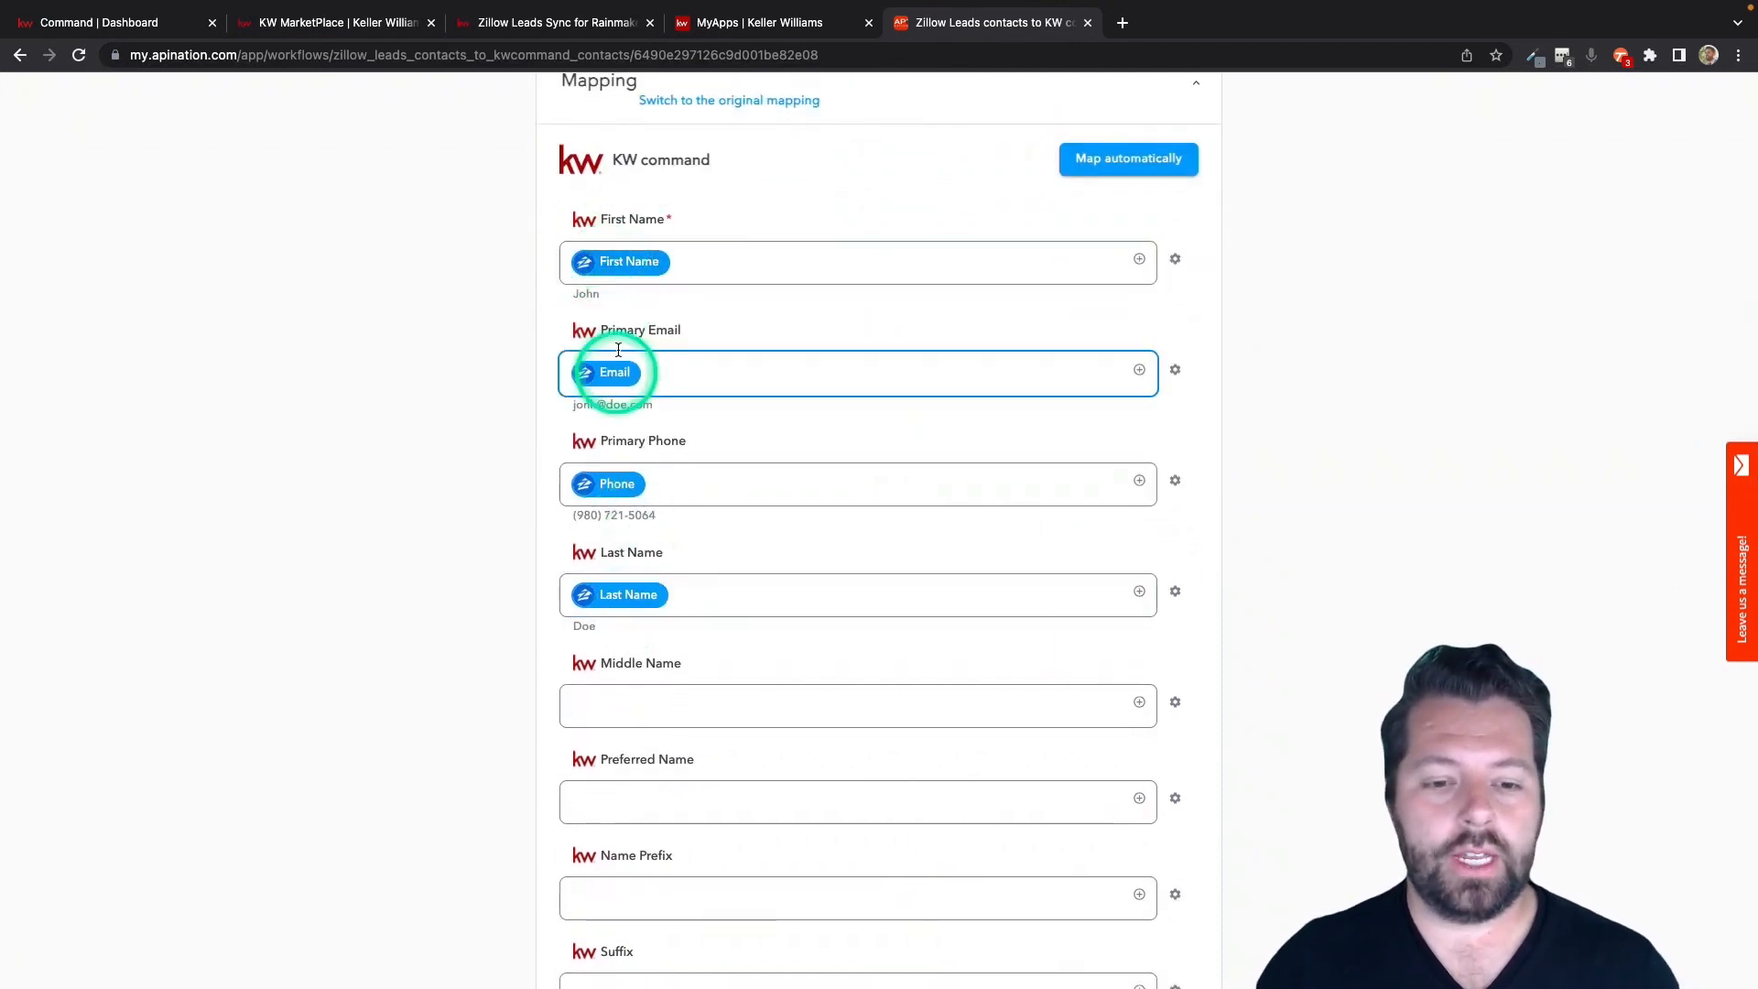
{"action": "scroll", "coordinate": [610, 539], "scroll_direction": "down", "scroll_amount": 15}
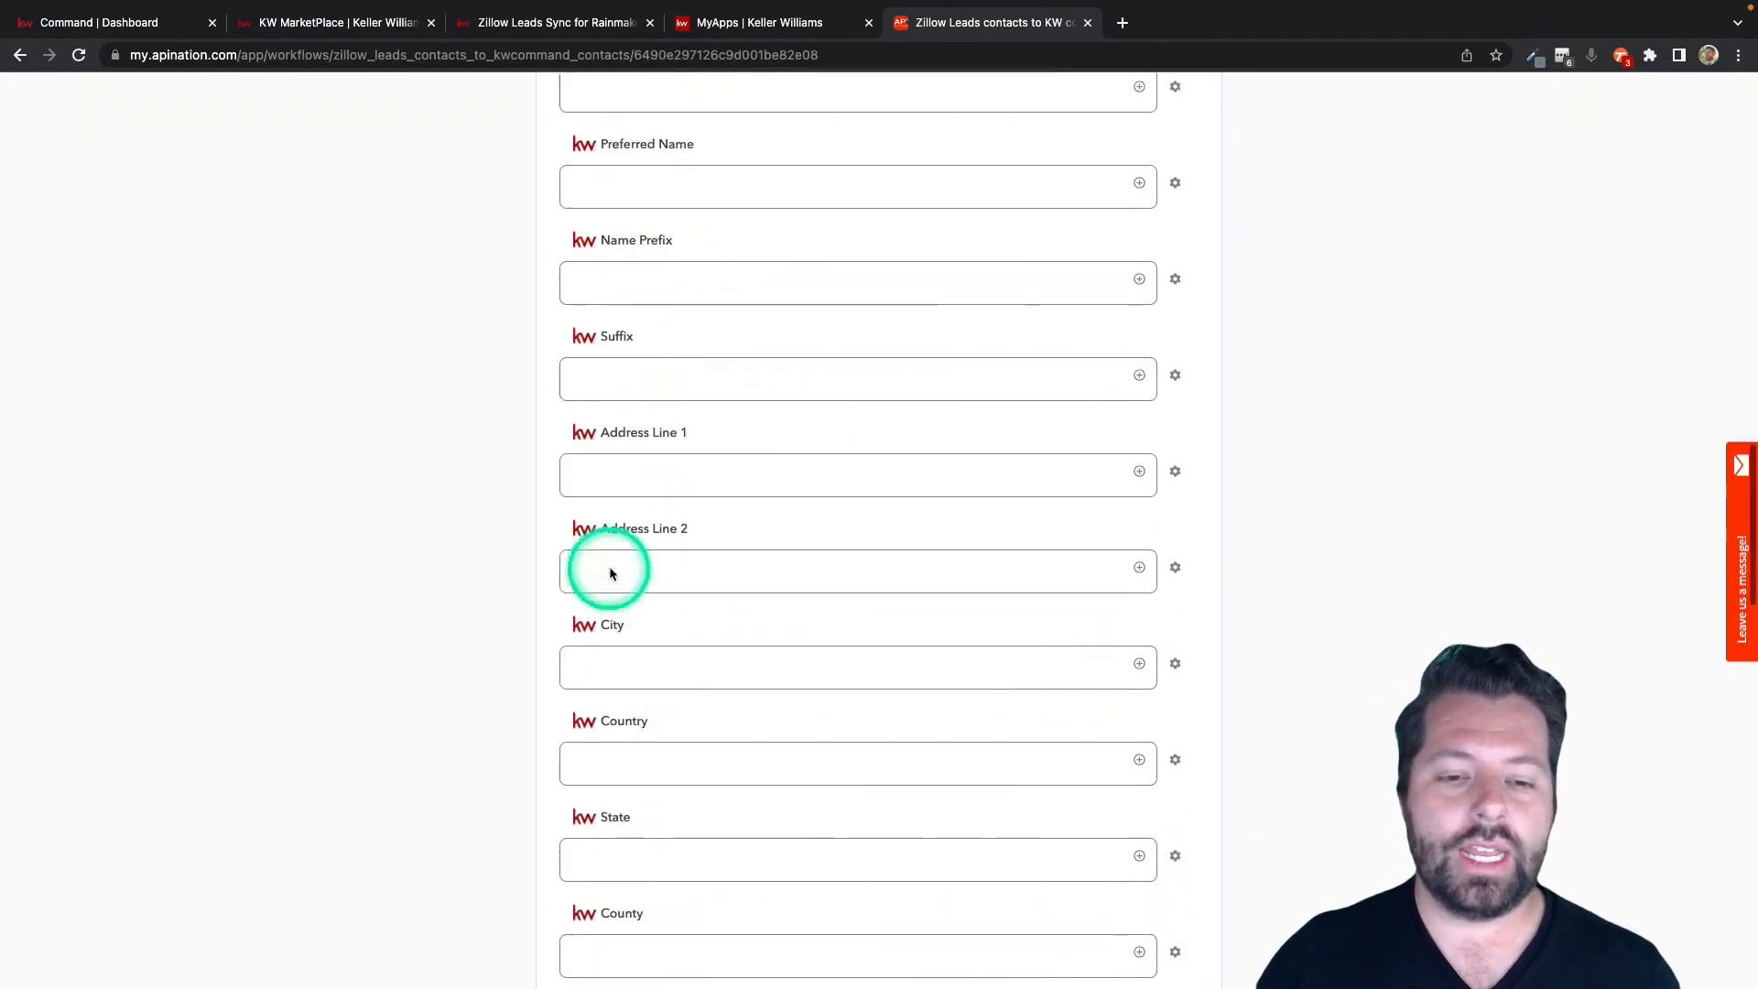
{"action": "scroll", "coordinate": [612, 574], "scroll_direction": "down", "scroll_amount": 13}
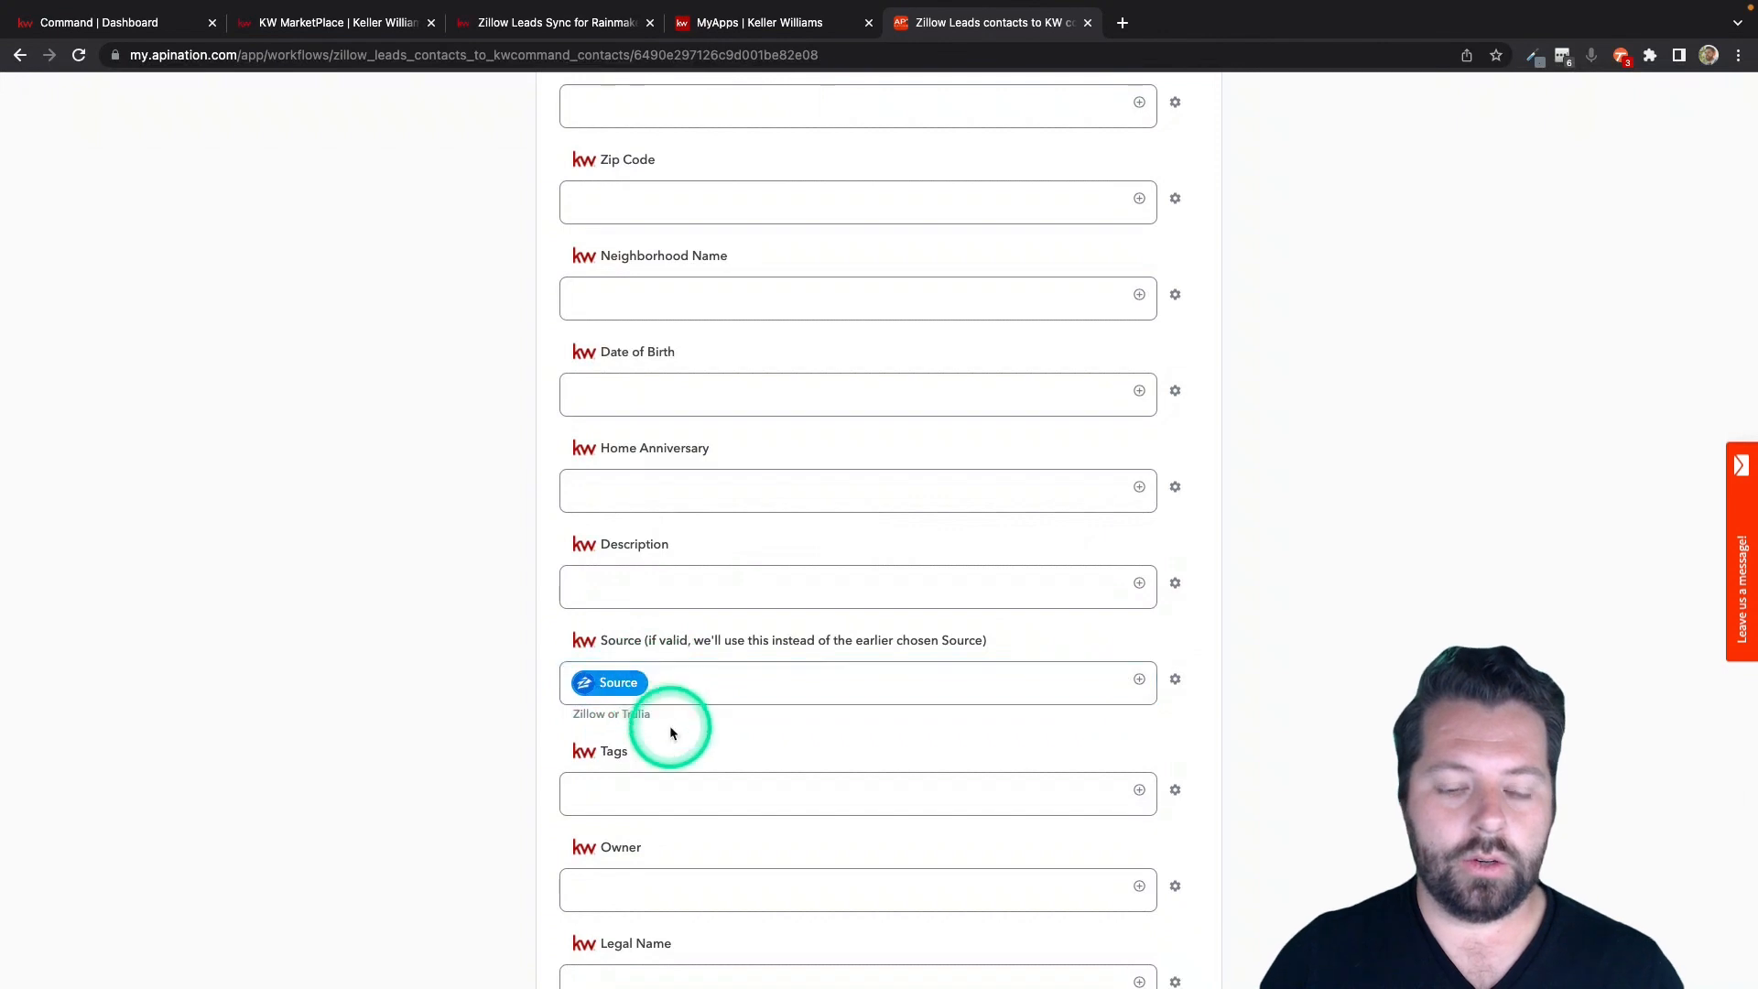
{"action": "scroll", "coordinate": [674, 727], "scroll_direction": "down", "scroll_amount": 2}
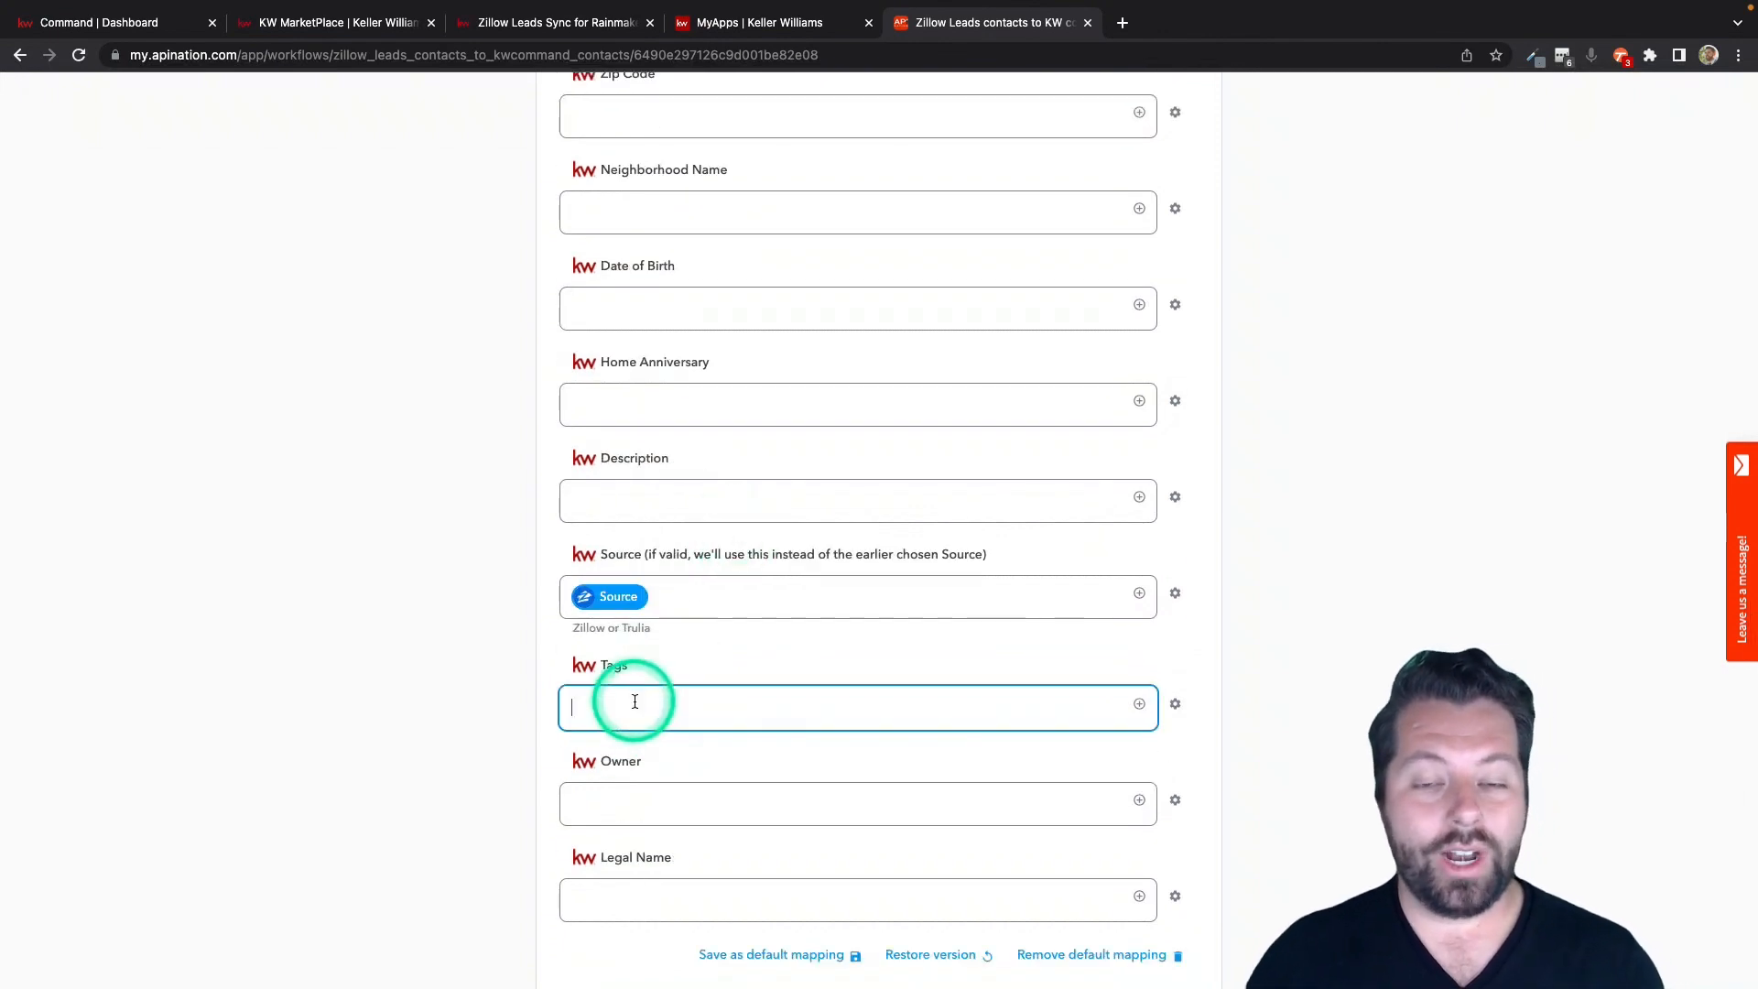
{"action": "type", "text": "Zillow"}
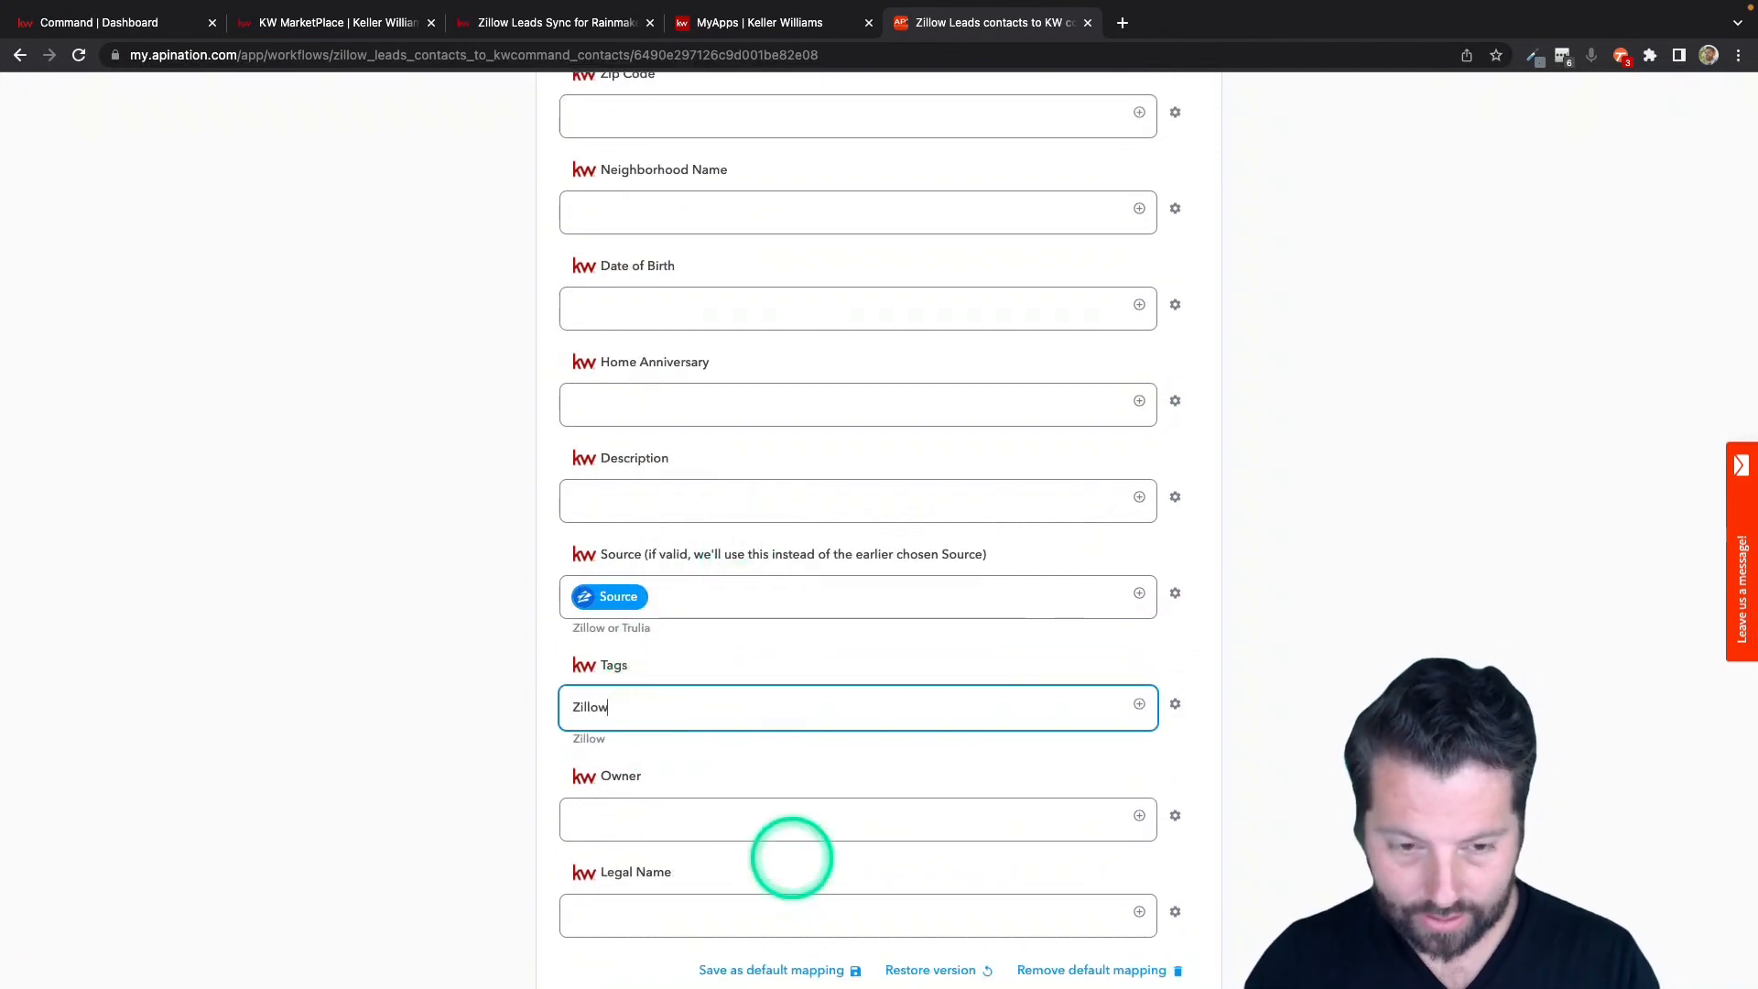
Clear the text from the KW Command Tags field in the mapping.
{"action": "key", "text": "BackSpace"}
{"action": "key", "text": "BackSpace"}
{"action": "key", "text": "BackSpace"}
{"action": "key", "text": "BackSpace"}
{"action": "key", "text": "BackSpace"}
{"action": "key", "text": "BackSpace"}
{"action": "scroll", "coordinate": [723, 746], "scroll_direction": "down", "scroll_amount": 4}
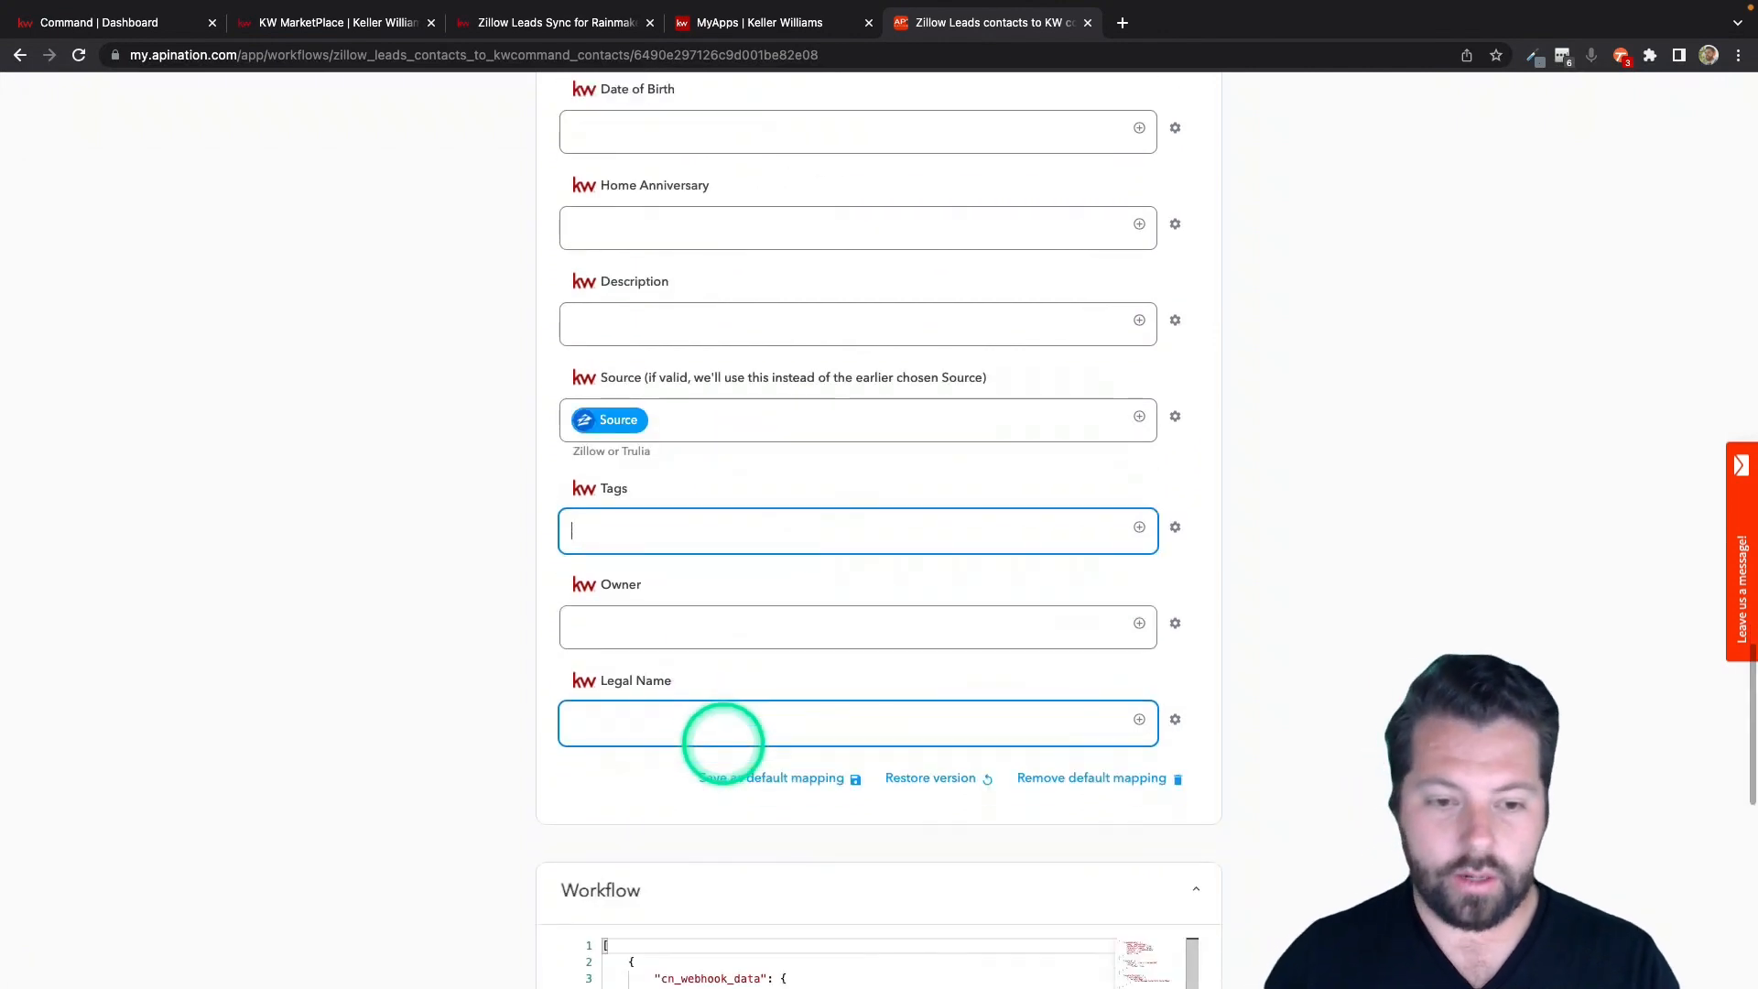
Examine which Zillow Leads fields can be inserted into the Tags field, including the Search Criteria fields.
{"action": "left_click", "coordinate": [1139, 526]}
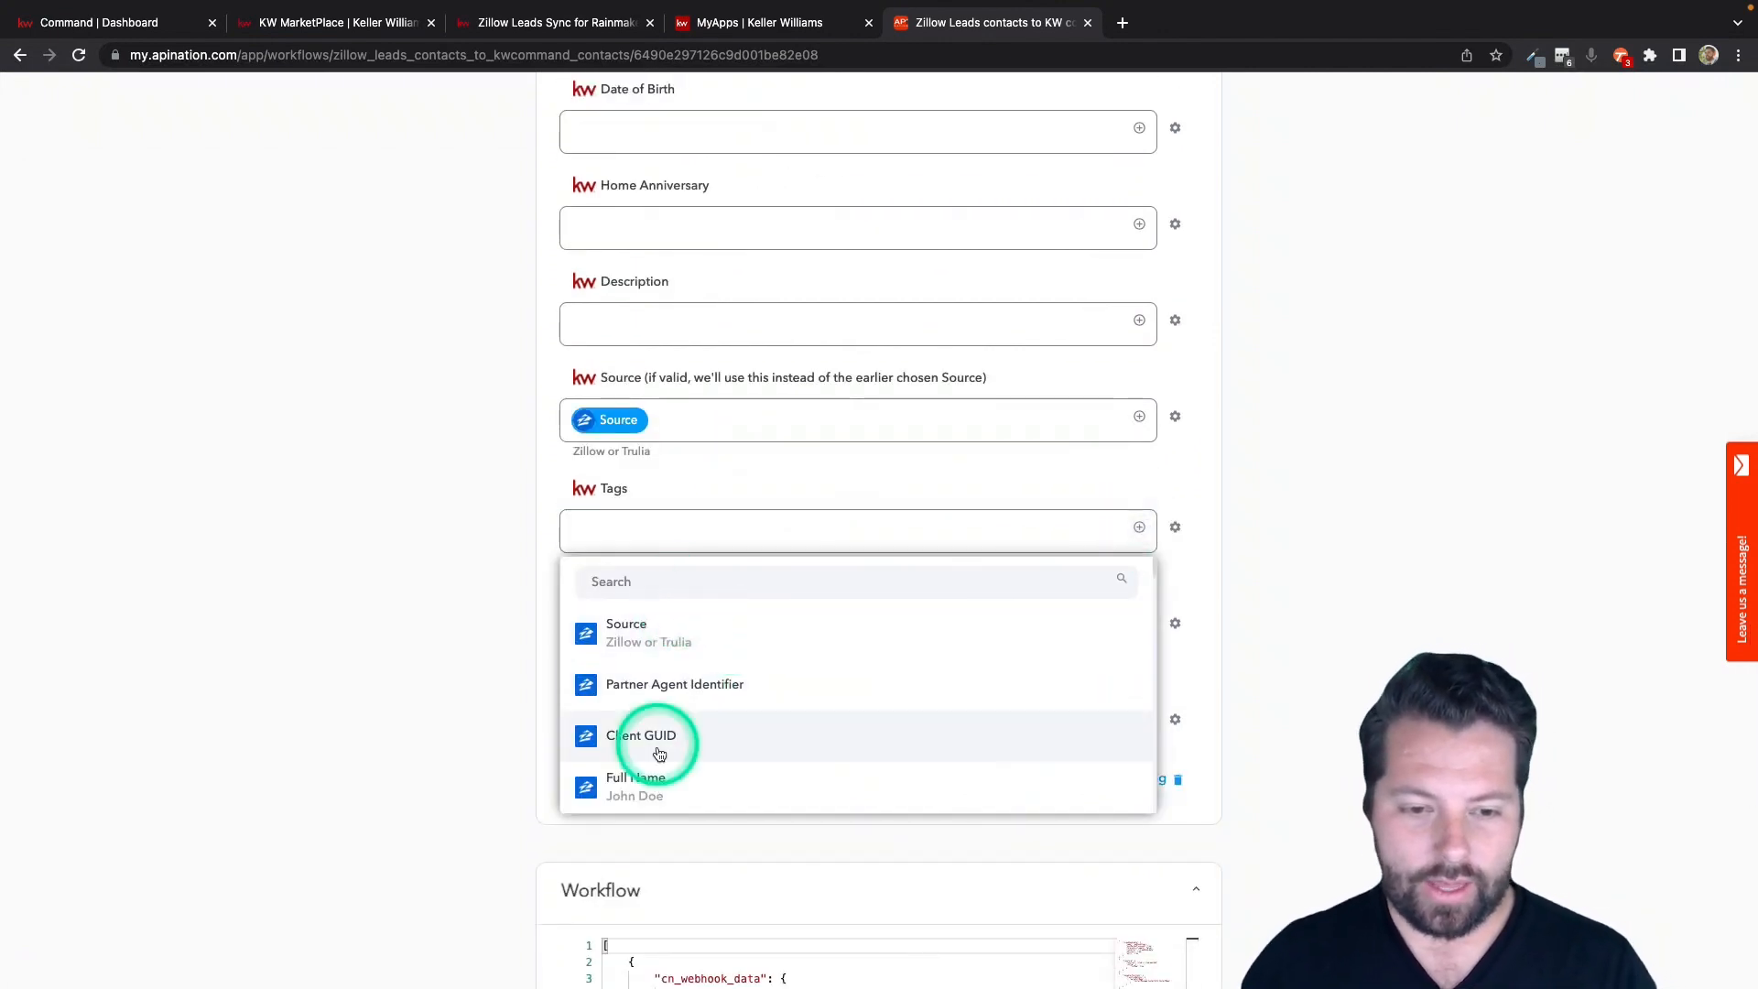
{"action": "scroll", "coordinate": [659, 747], "scroll_direction": "down", "scroll_amount": 5}
{"action": "scroll", "coordinate": [659, 753], "scroll_direction": "down", "scroll_amount": 2}
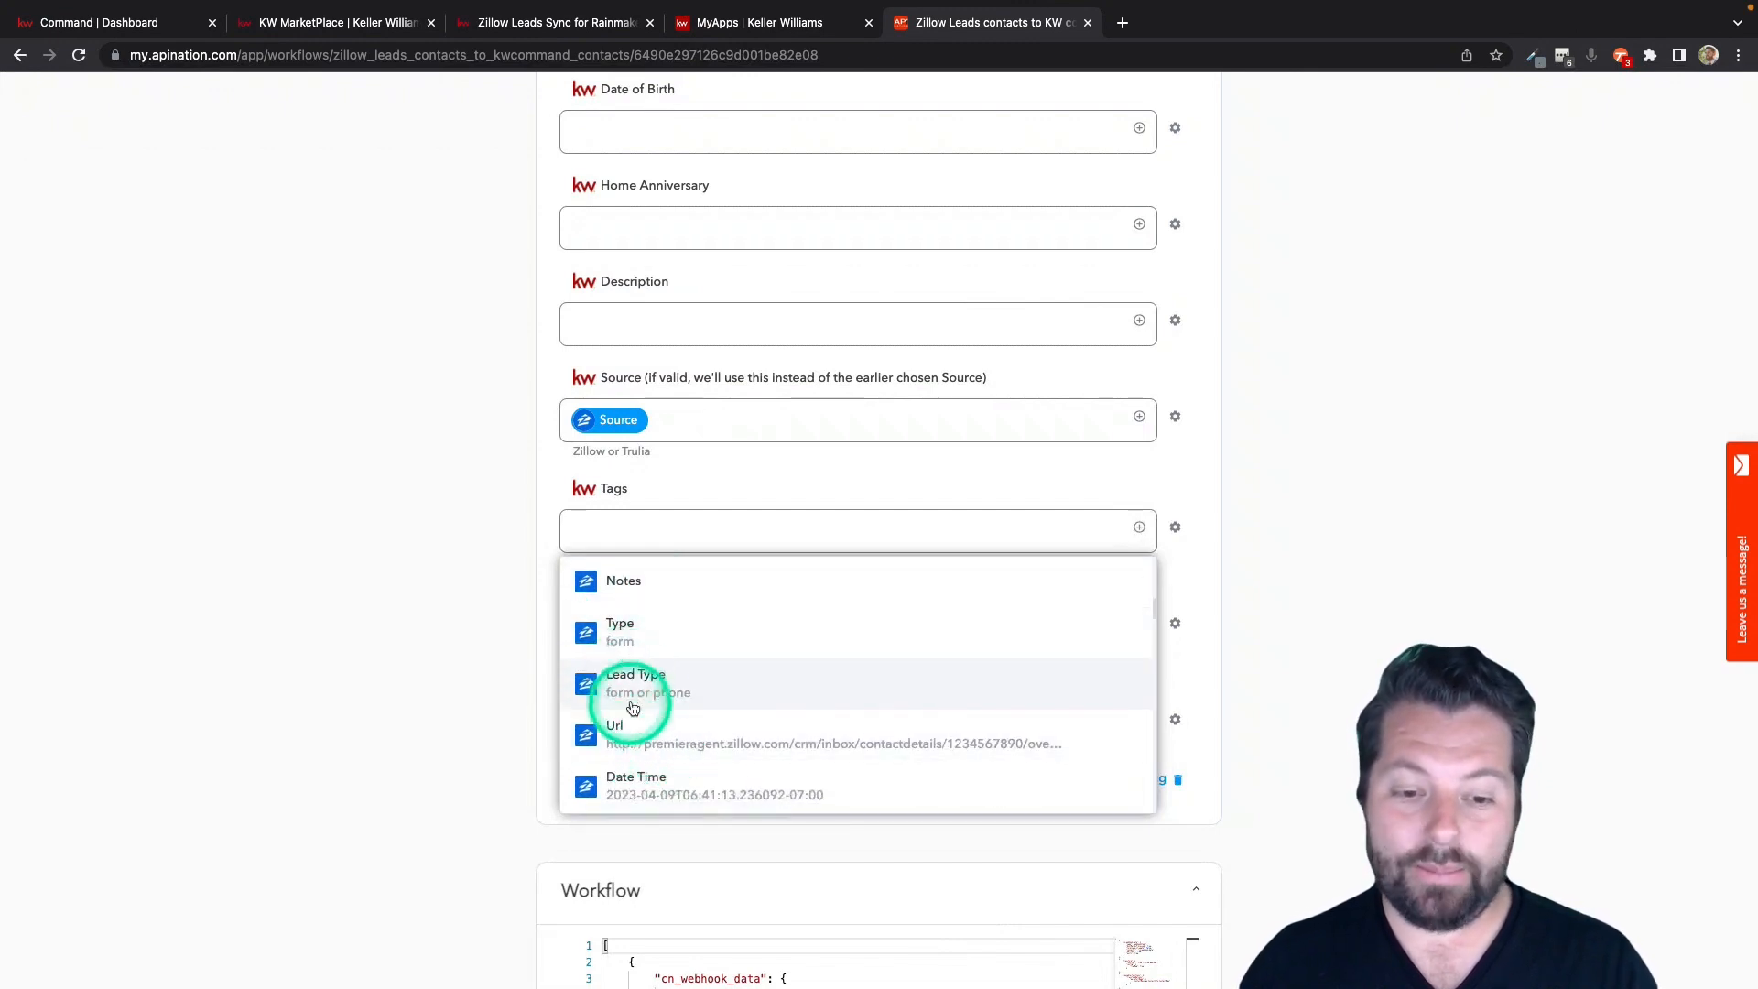
{"action": "scroll", "coordinate": [632, 747], "scroll_direction": "down", "scroll_amount": 4}
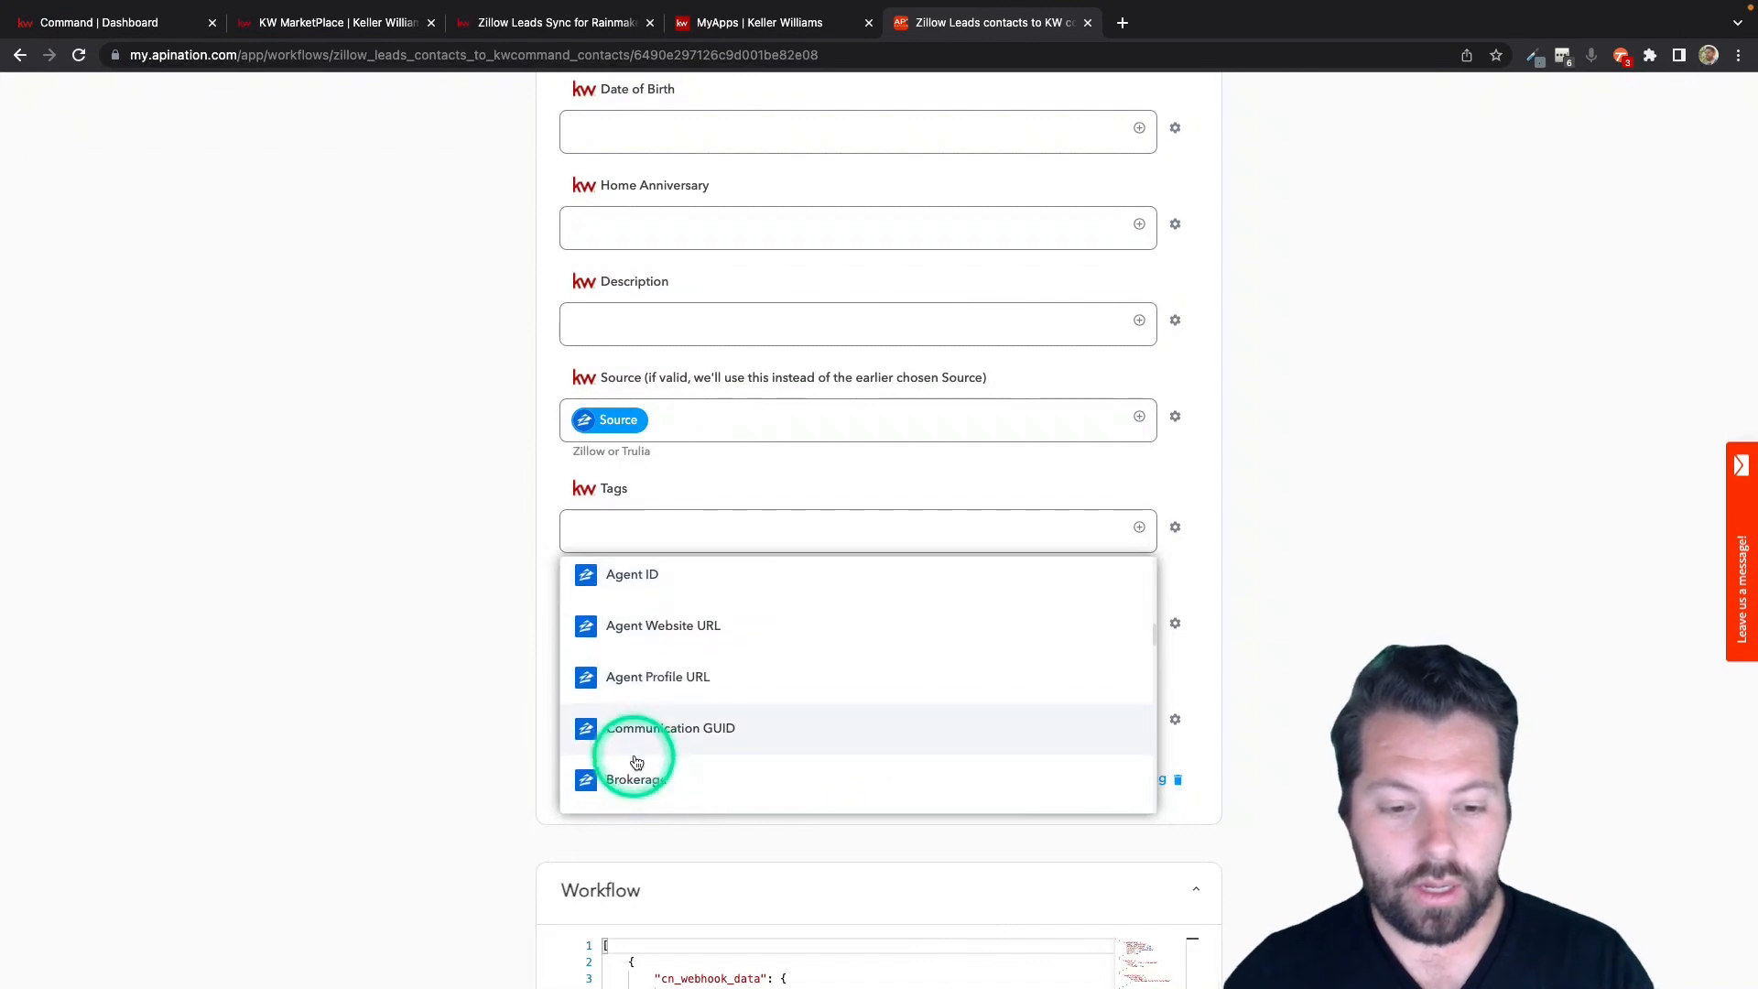
{"action": "scroll", "coordinate": [637, 761], "scroll_direction": "down", "scroll_amount": 8}
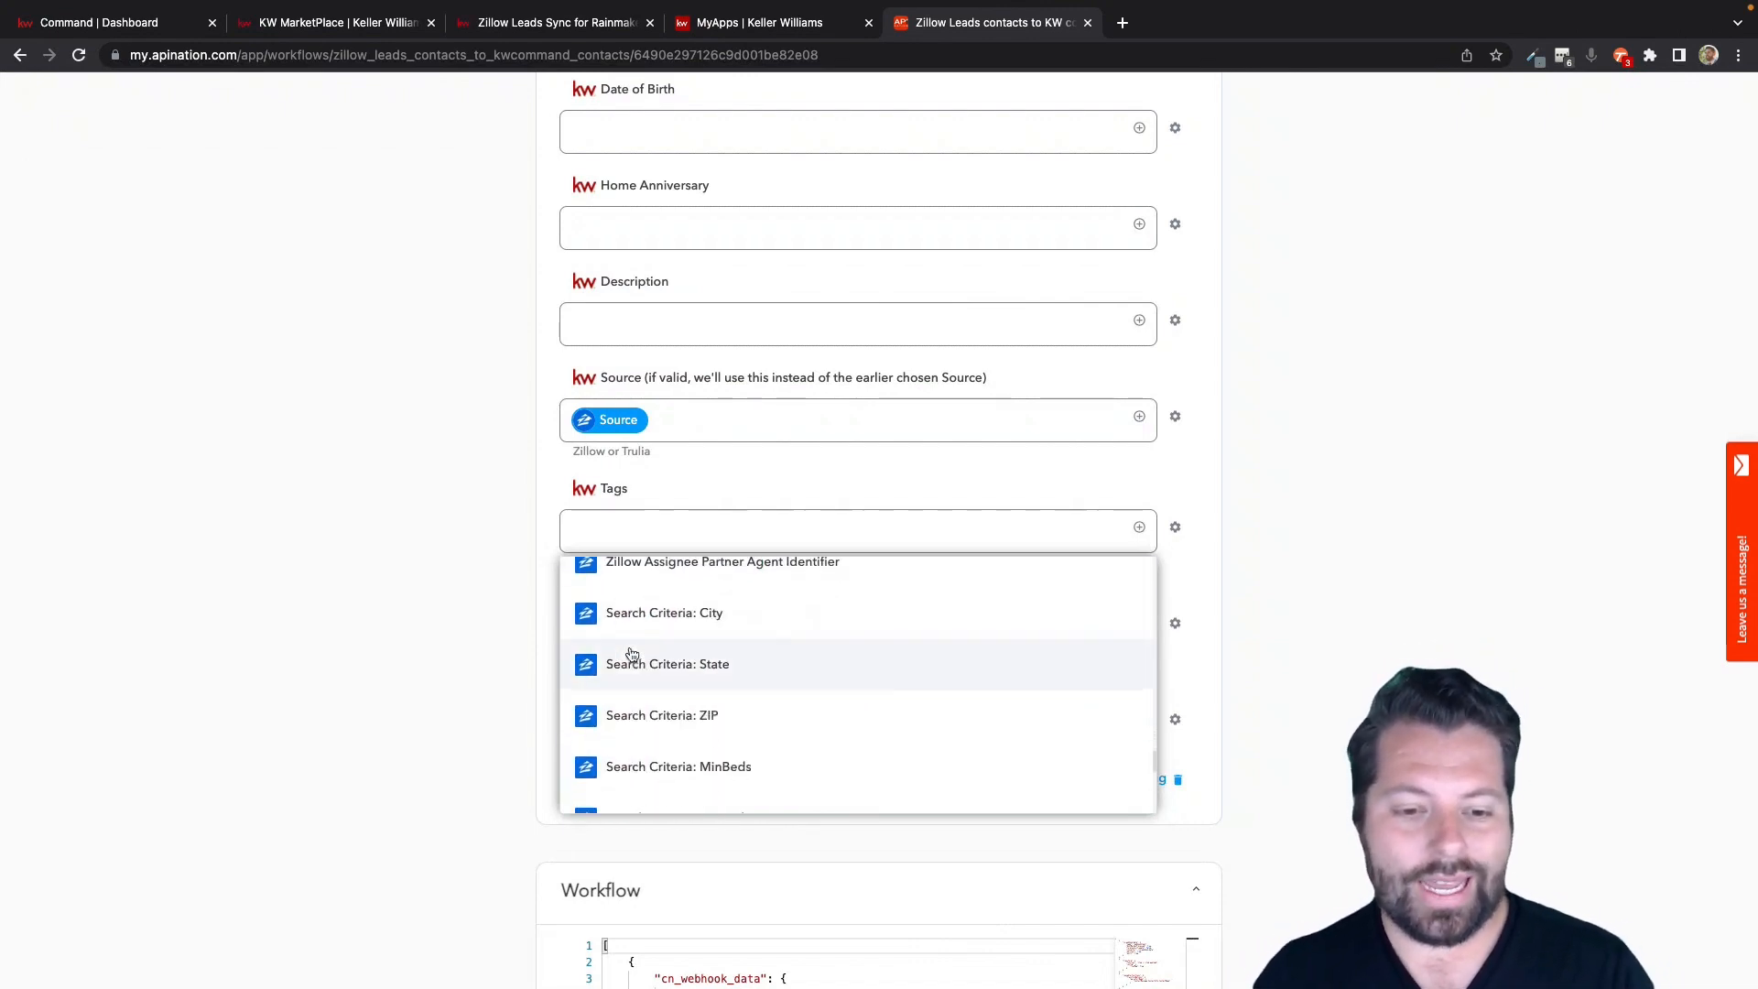
{"action": "scroll", "coordinate": [631, 654], "scroll_direction": "down", "scroll_amount": 5}
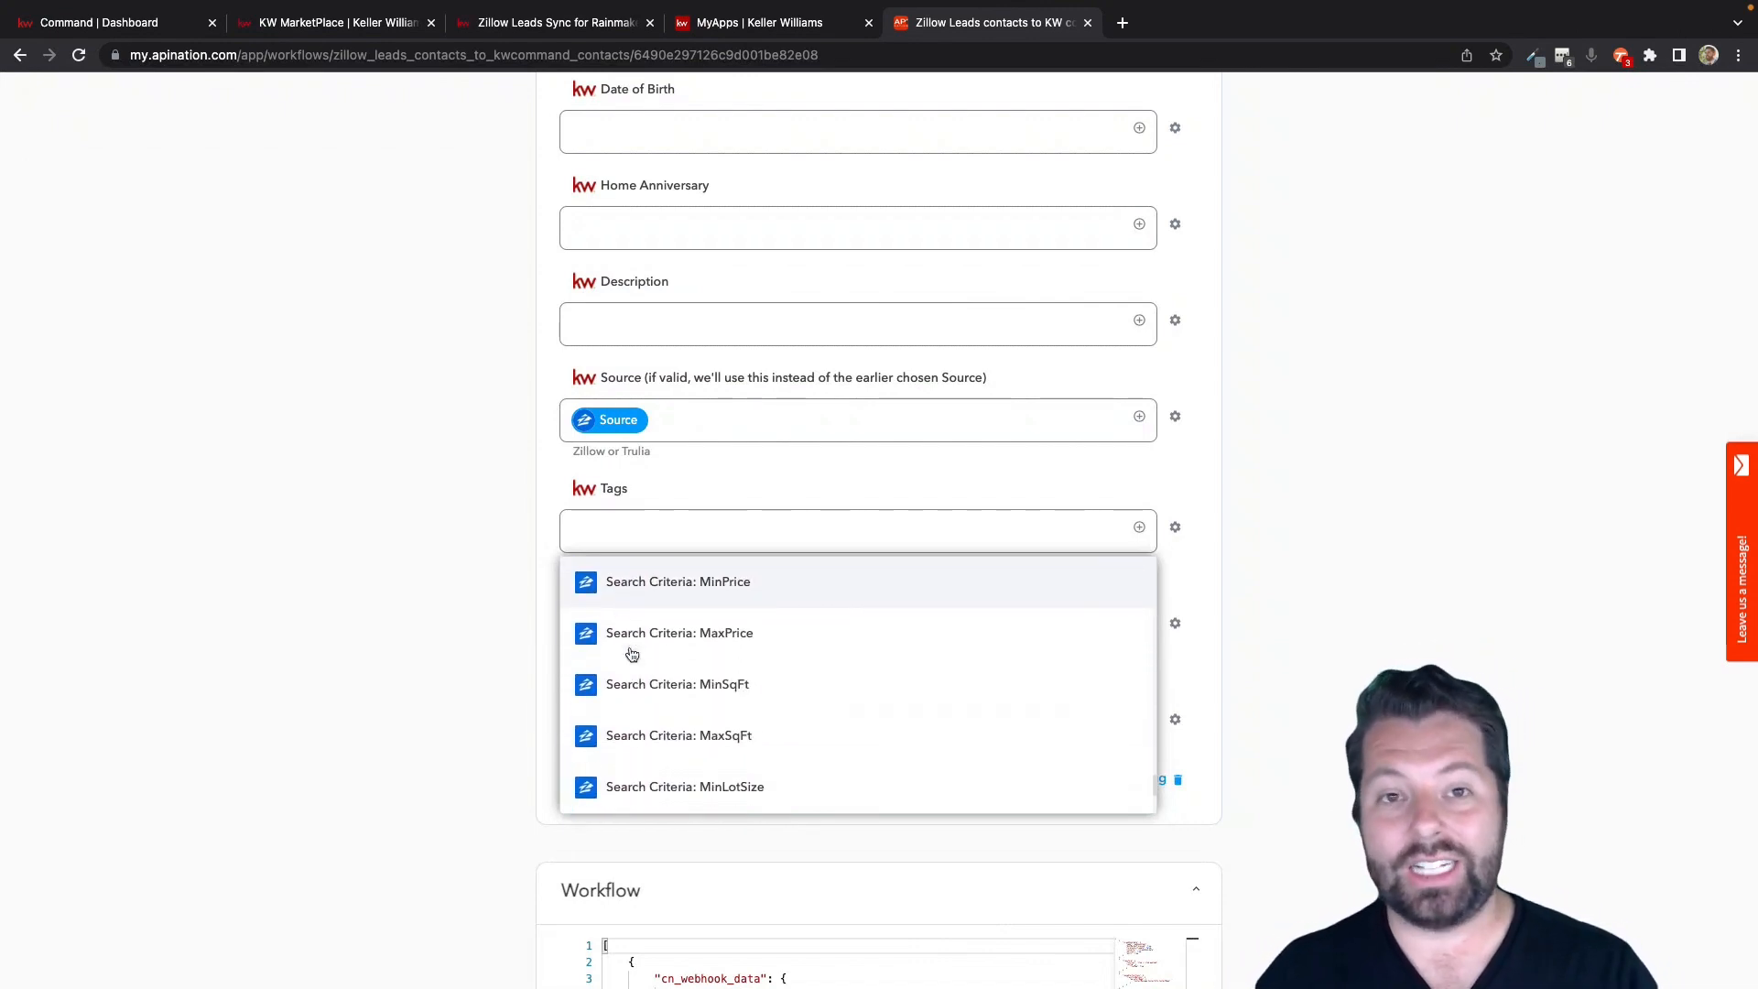
{"action": "scroll", "coordinate": [632, 654], "scroll_direction": "down", "scroll_amount": 4}
{"action": "scroll", "coordinate": [632, 654], "scroll_direction": "up", "scroll_amount": 4}
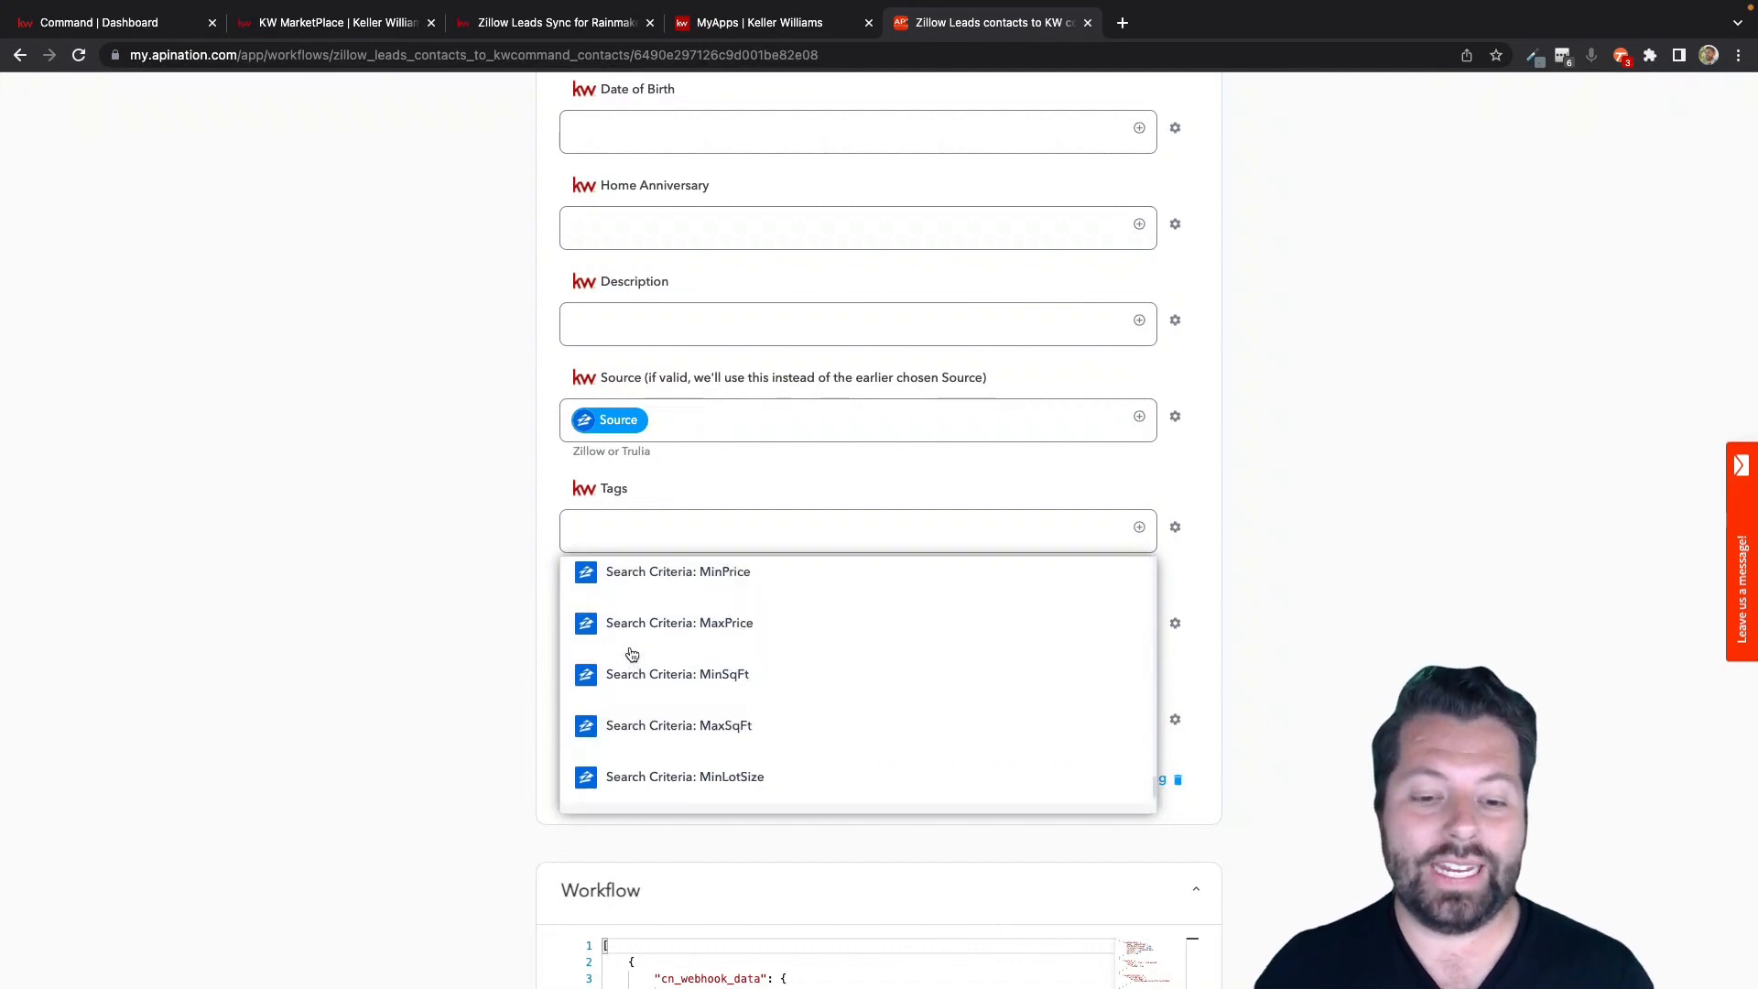
{"action": "scroll", "coordinate": [632, 653], "scroll_direction": "up", "scroll_amount": 8}
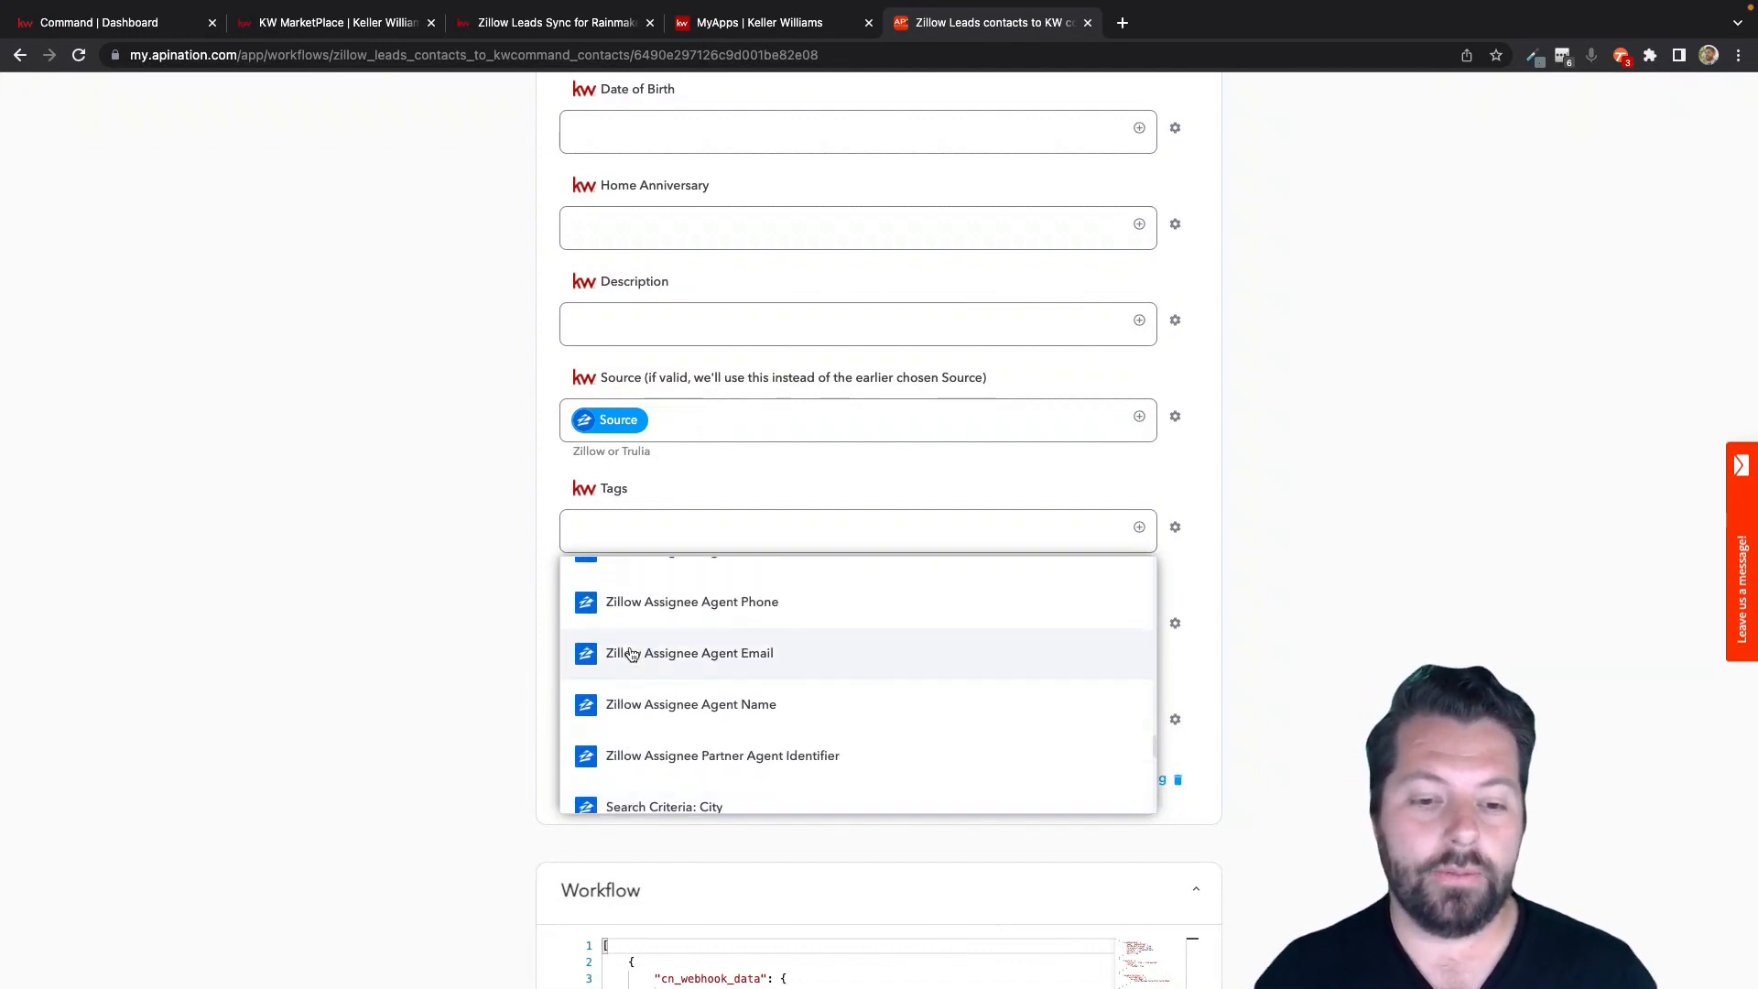
{"action": "scroll", "coordinate": [632, 654], "scroll_direction": "up", "scroll_amount": 3}
{"action": "left_click", "coordinate": [491, 620]}
Enter ZillowLeads as the value of the KW Command Tags field.
{"action": "left_click", "coordinate": [608, 519]}
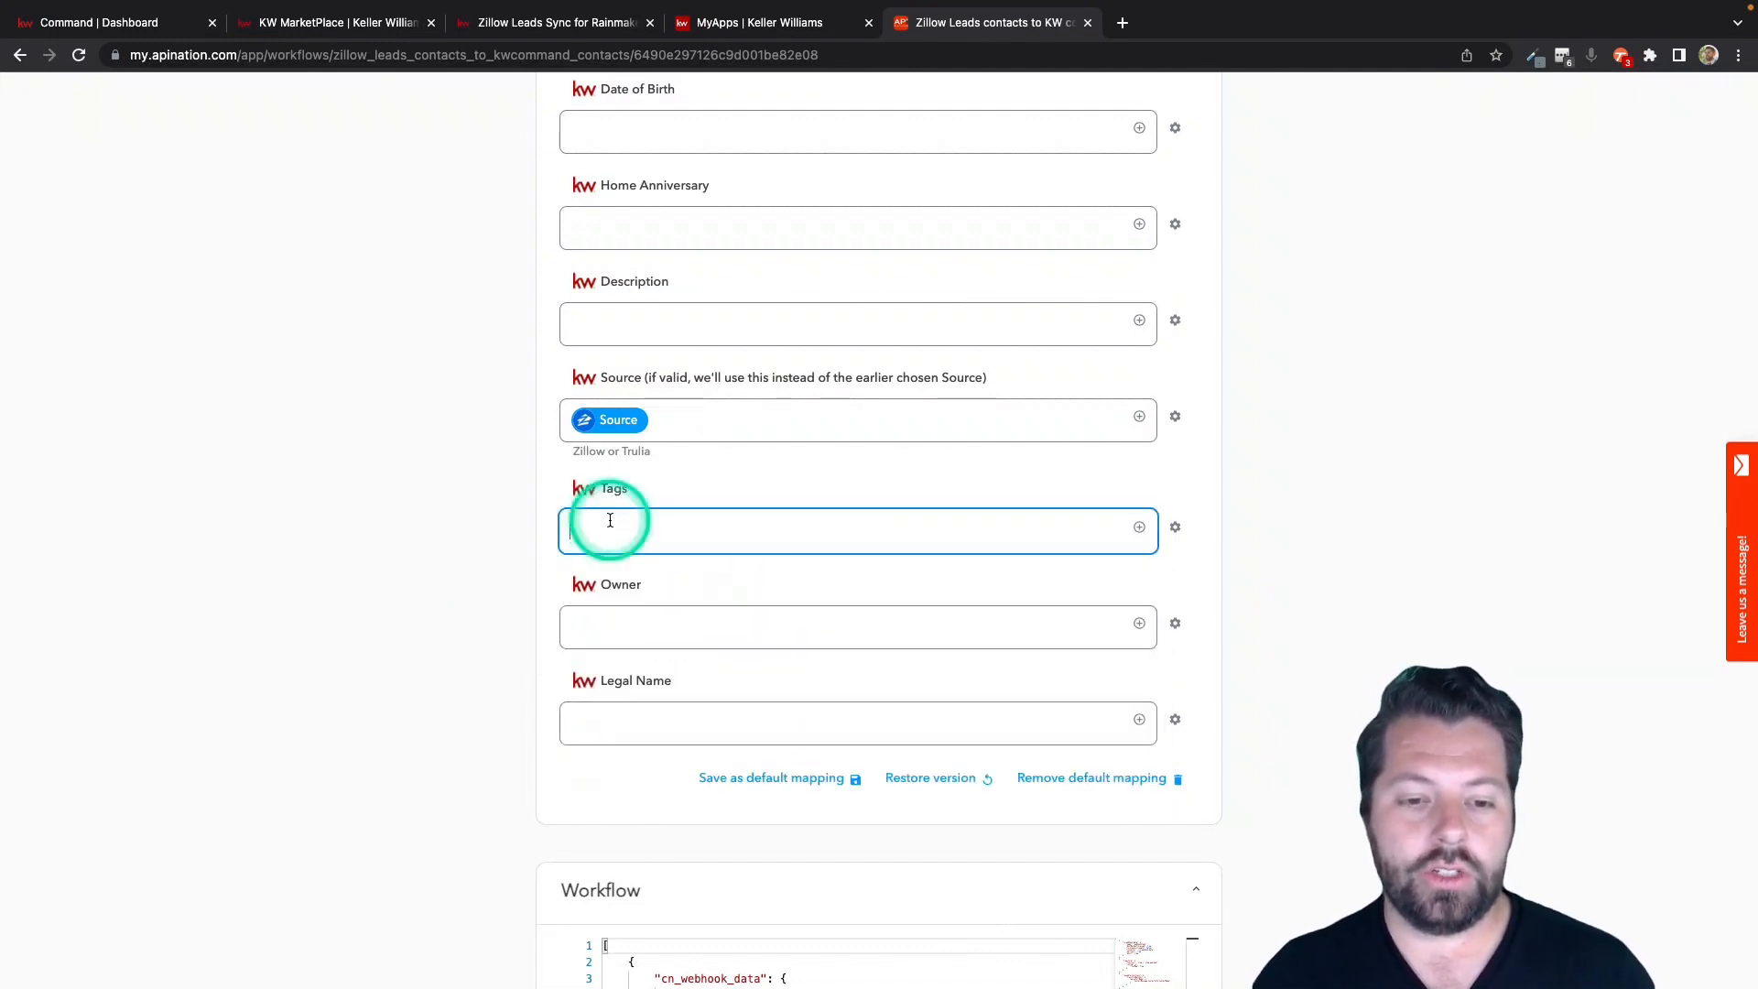
{"action": "type", "text": "ZillowLeads"}
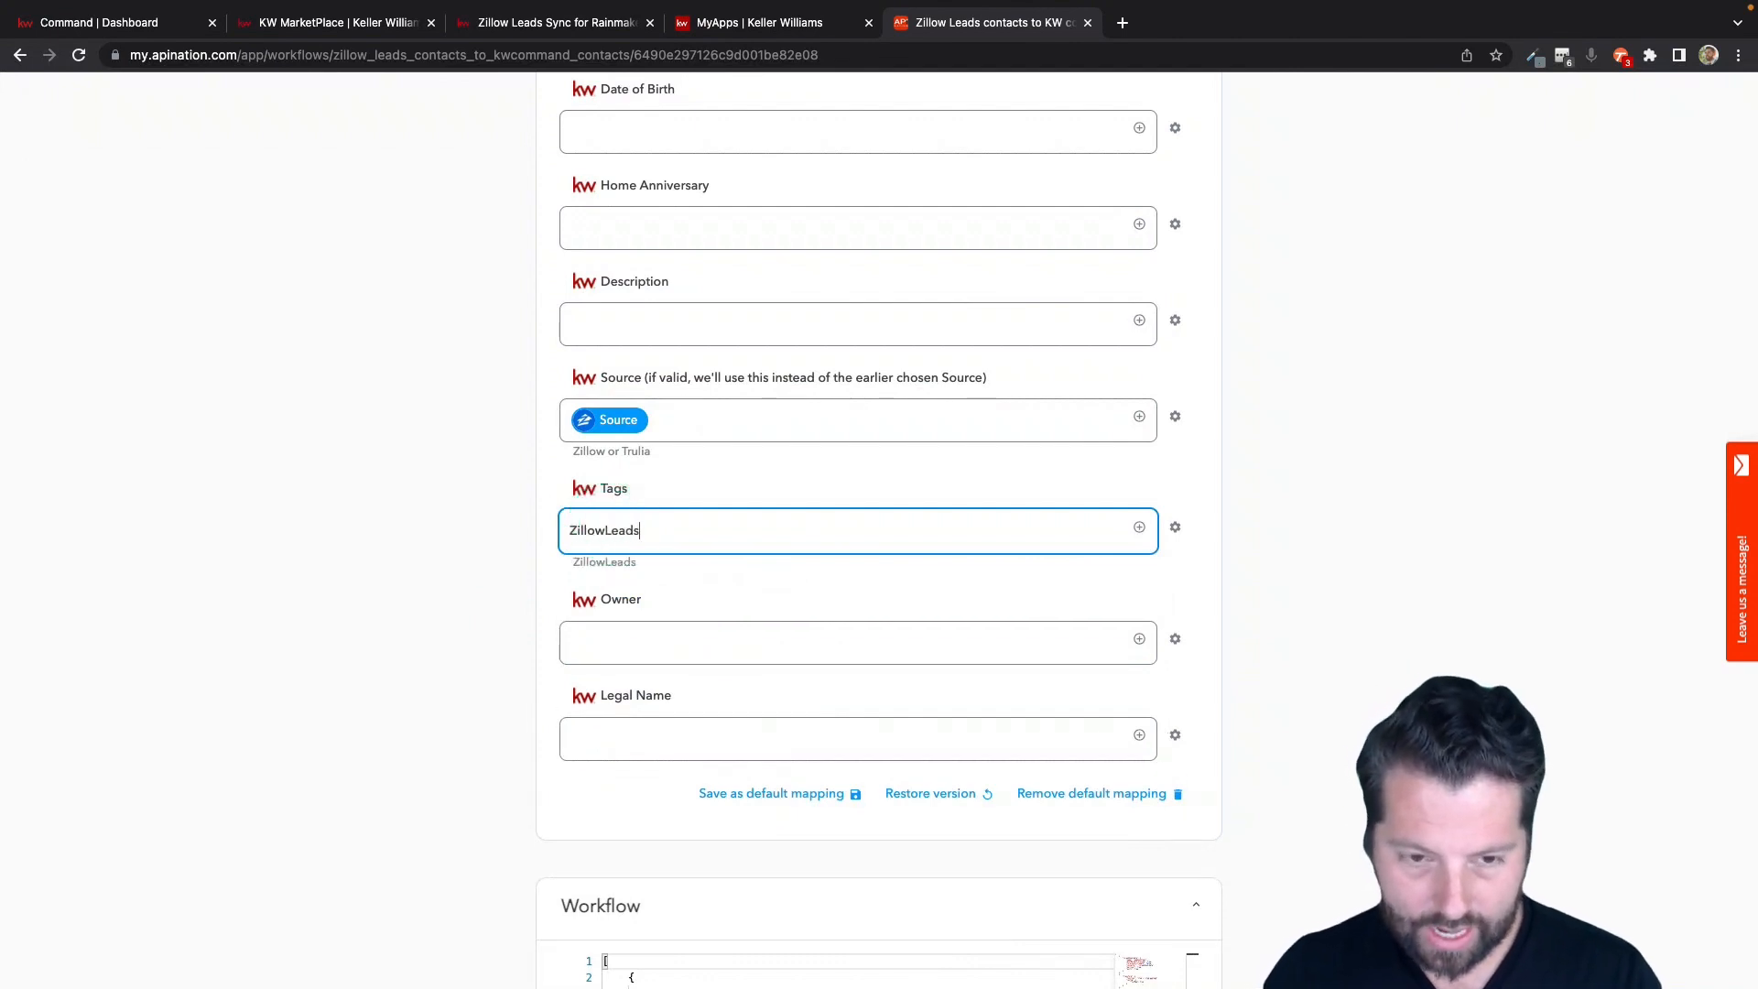
{"action": "left_click", "coordinate": [699, 309]}
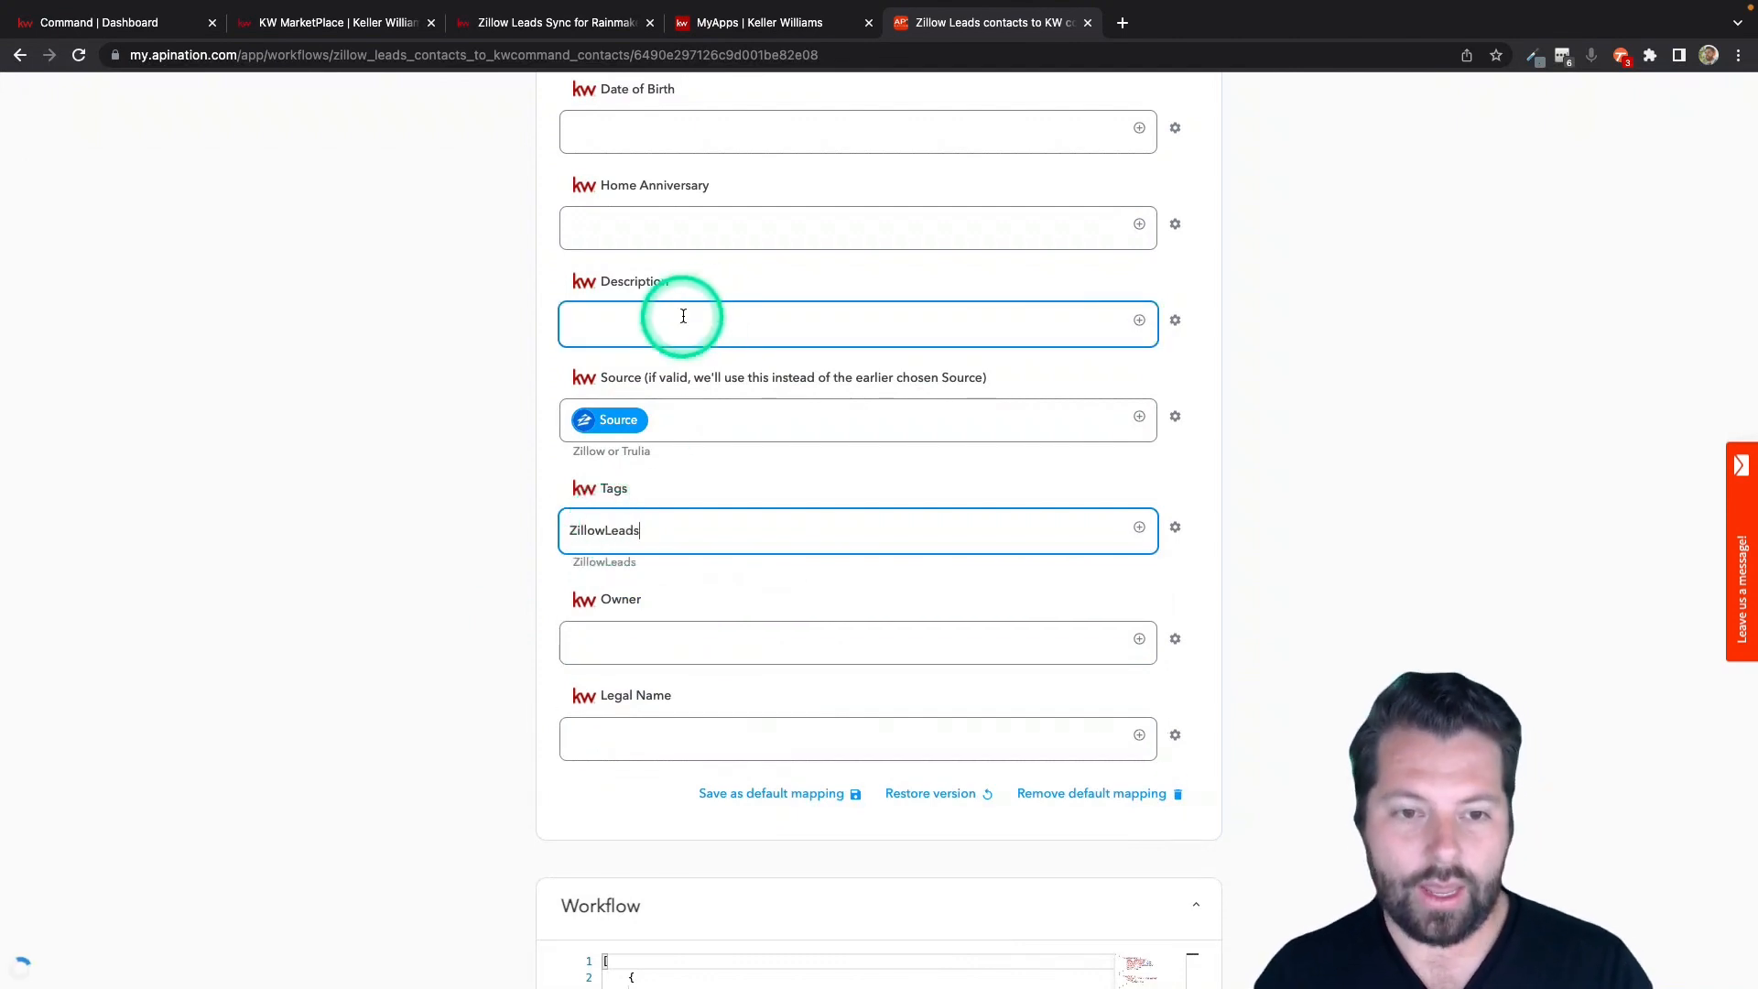
Insert the Zillow Message field into the Description field and put the label Message before it.
{"action": "left_click", "coordinate": [1139, 322]}
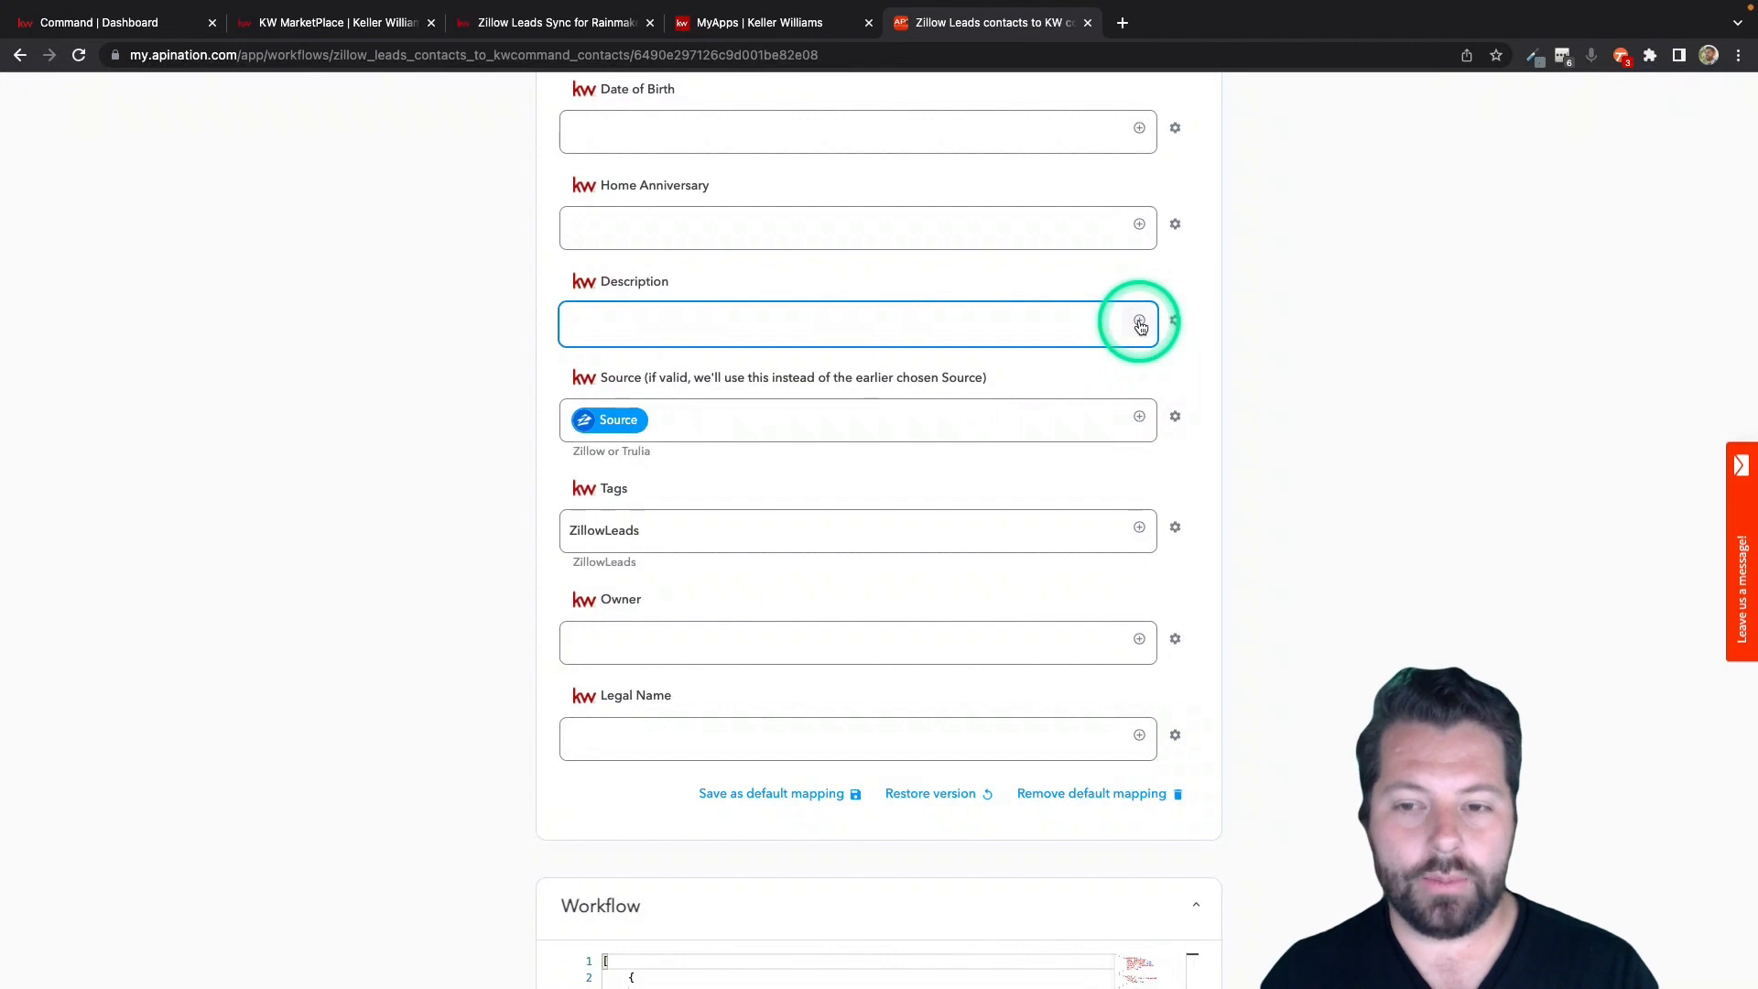
{"action": "left_click", "coordinate": [1140, 322]}
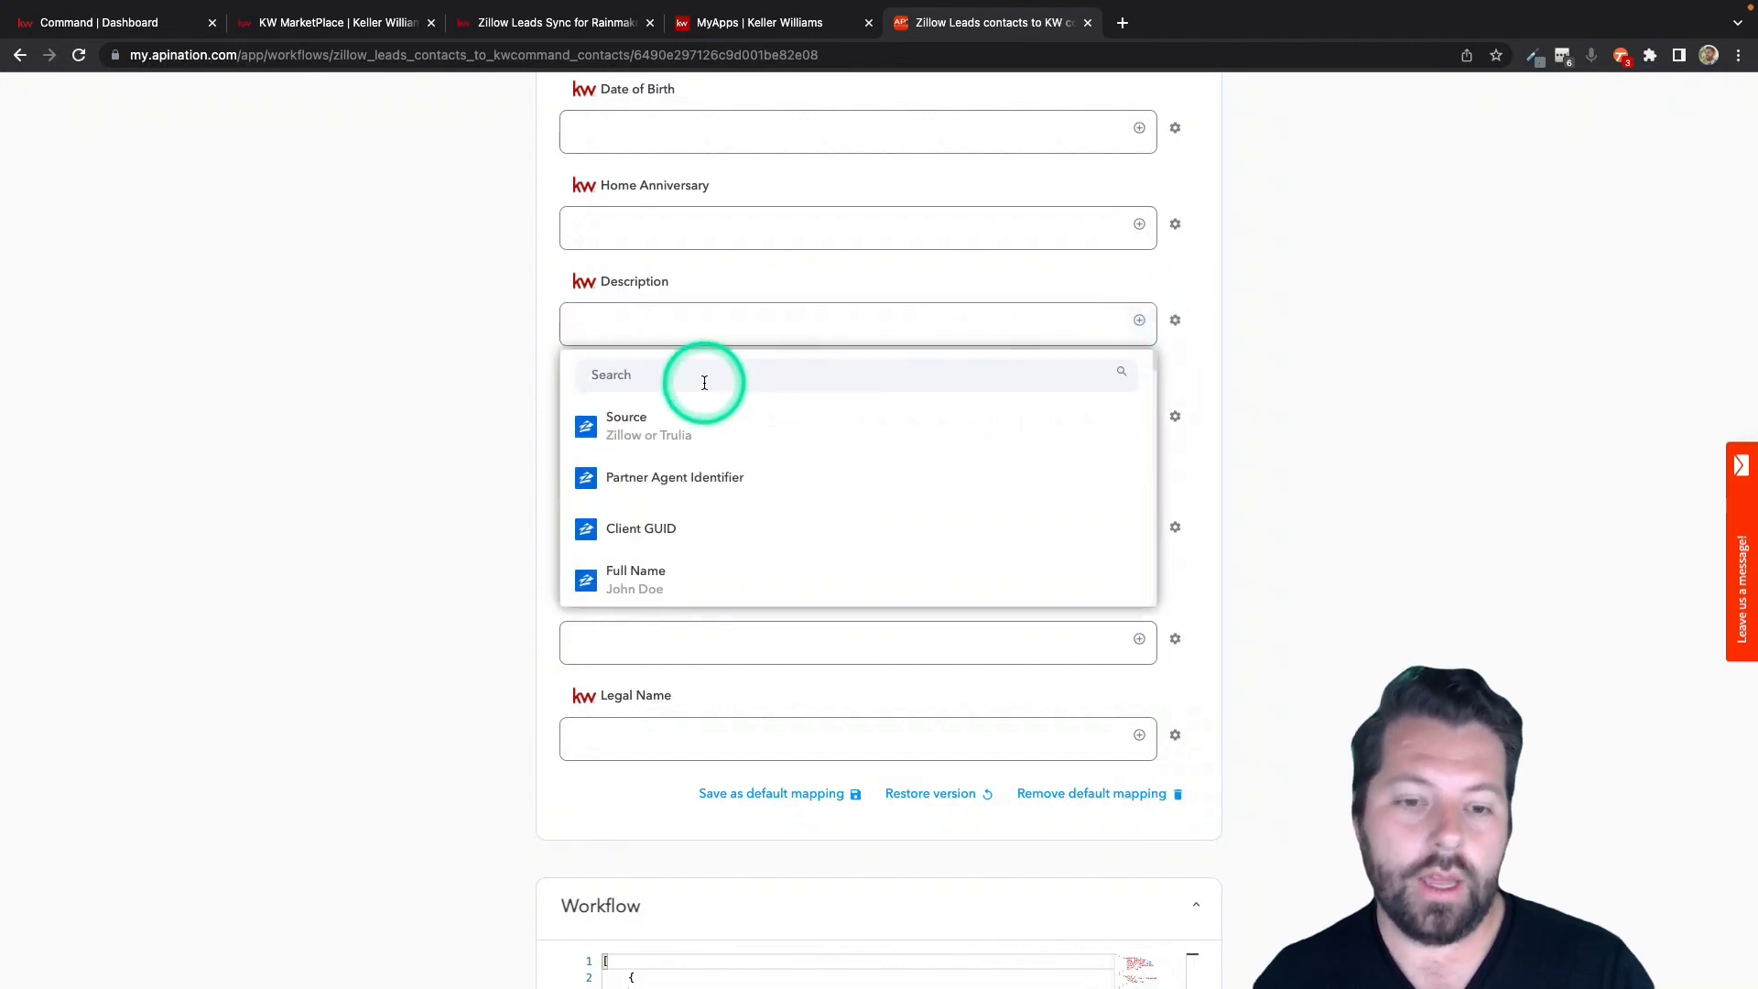
{"action": "scroll", "coordinate": [674, 594], "scroll_direction": "down", "scroll_amount": 8}
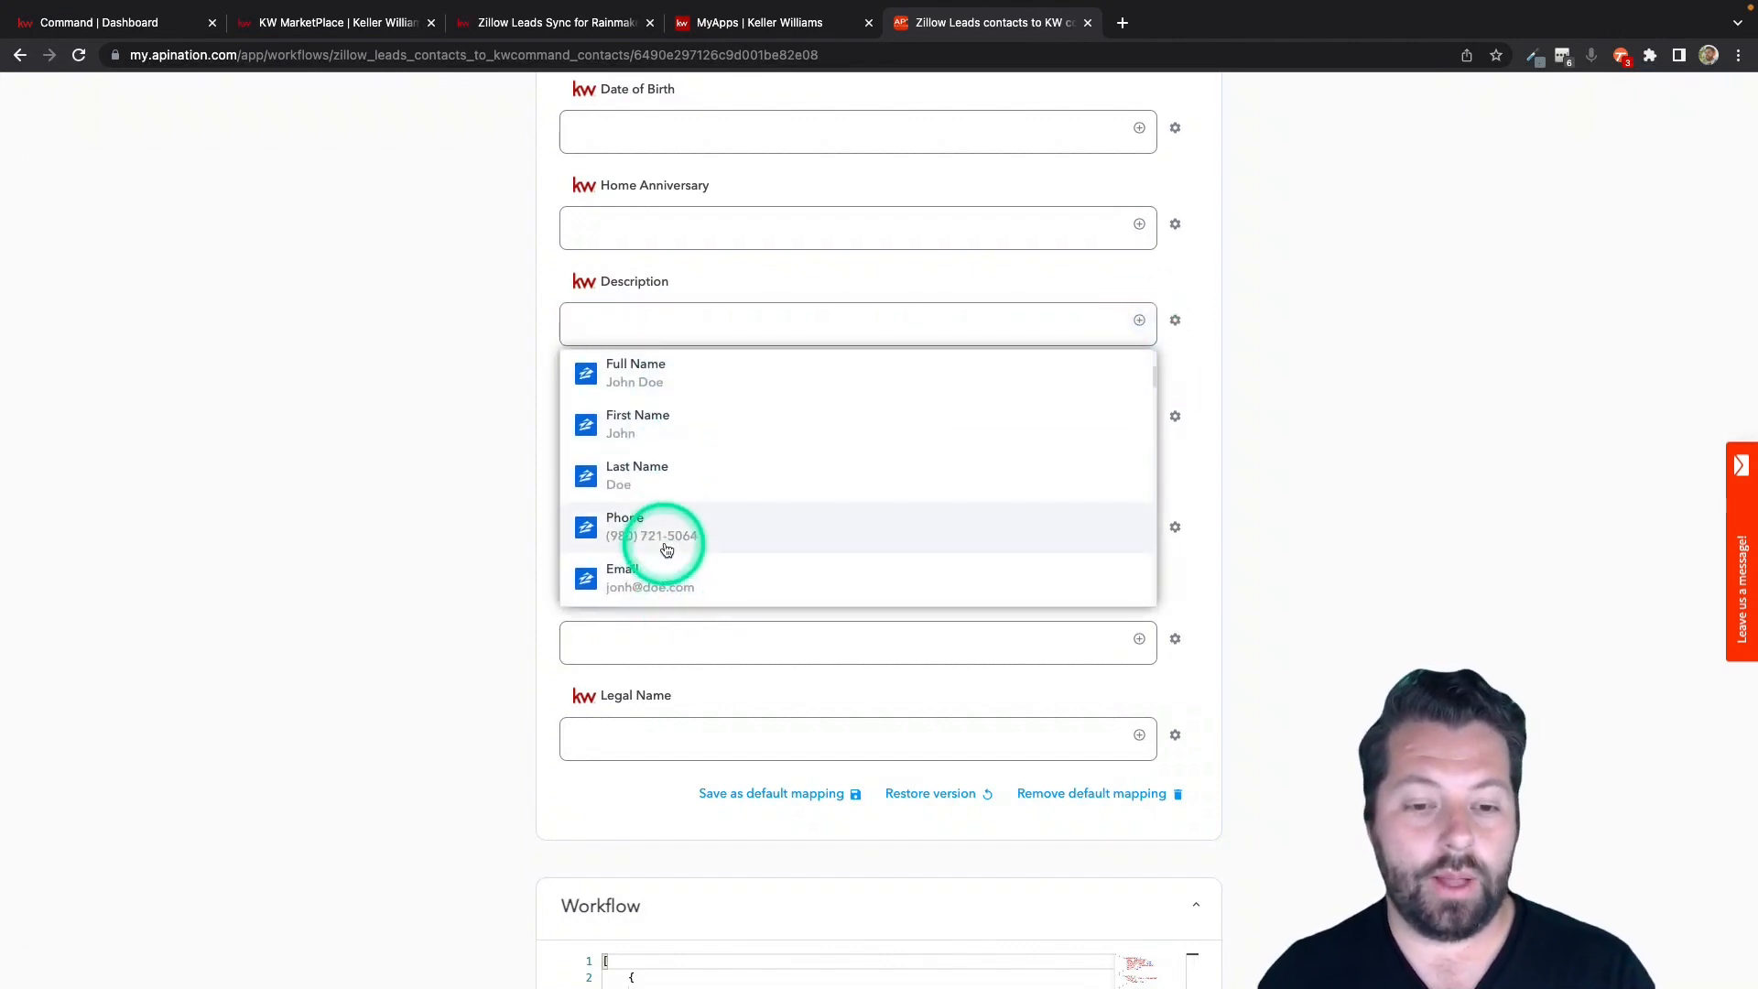
{"action": "left_click", "coordinate": [648, 457]}
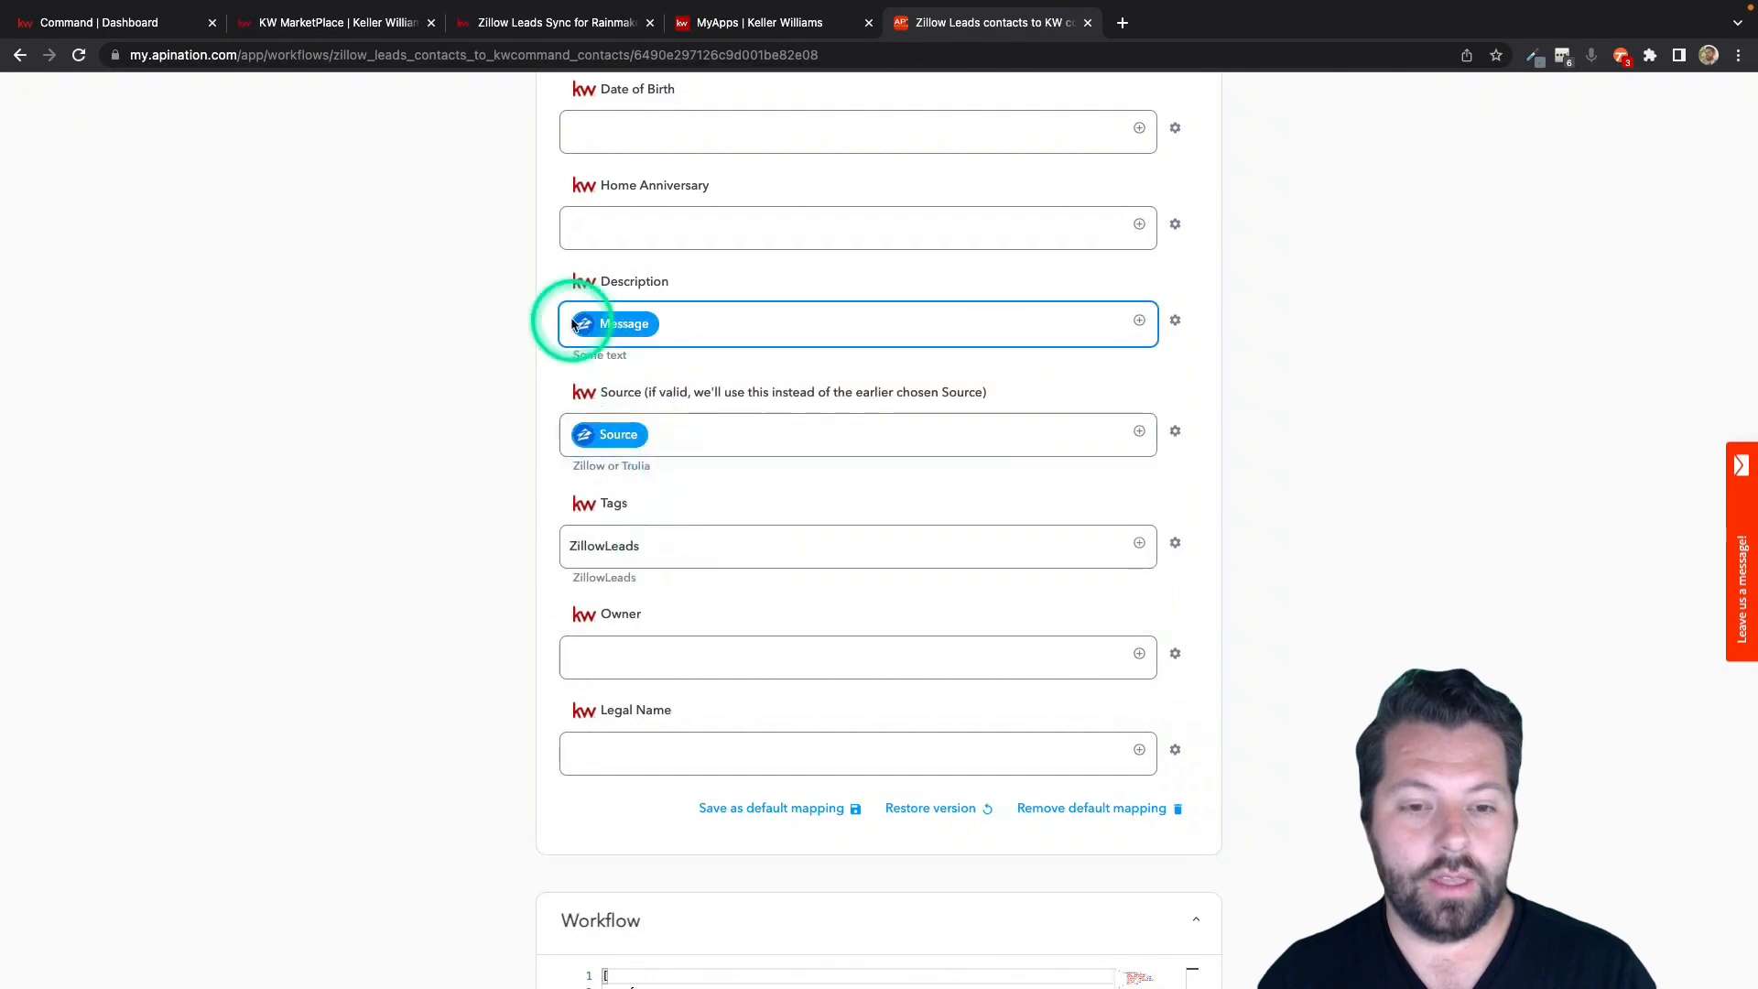
{"action": "left_click", "coordinate": [570, 320]}
{"action": "type", "text": "Message"}
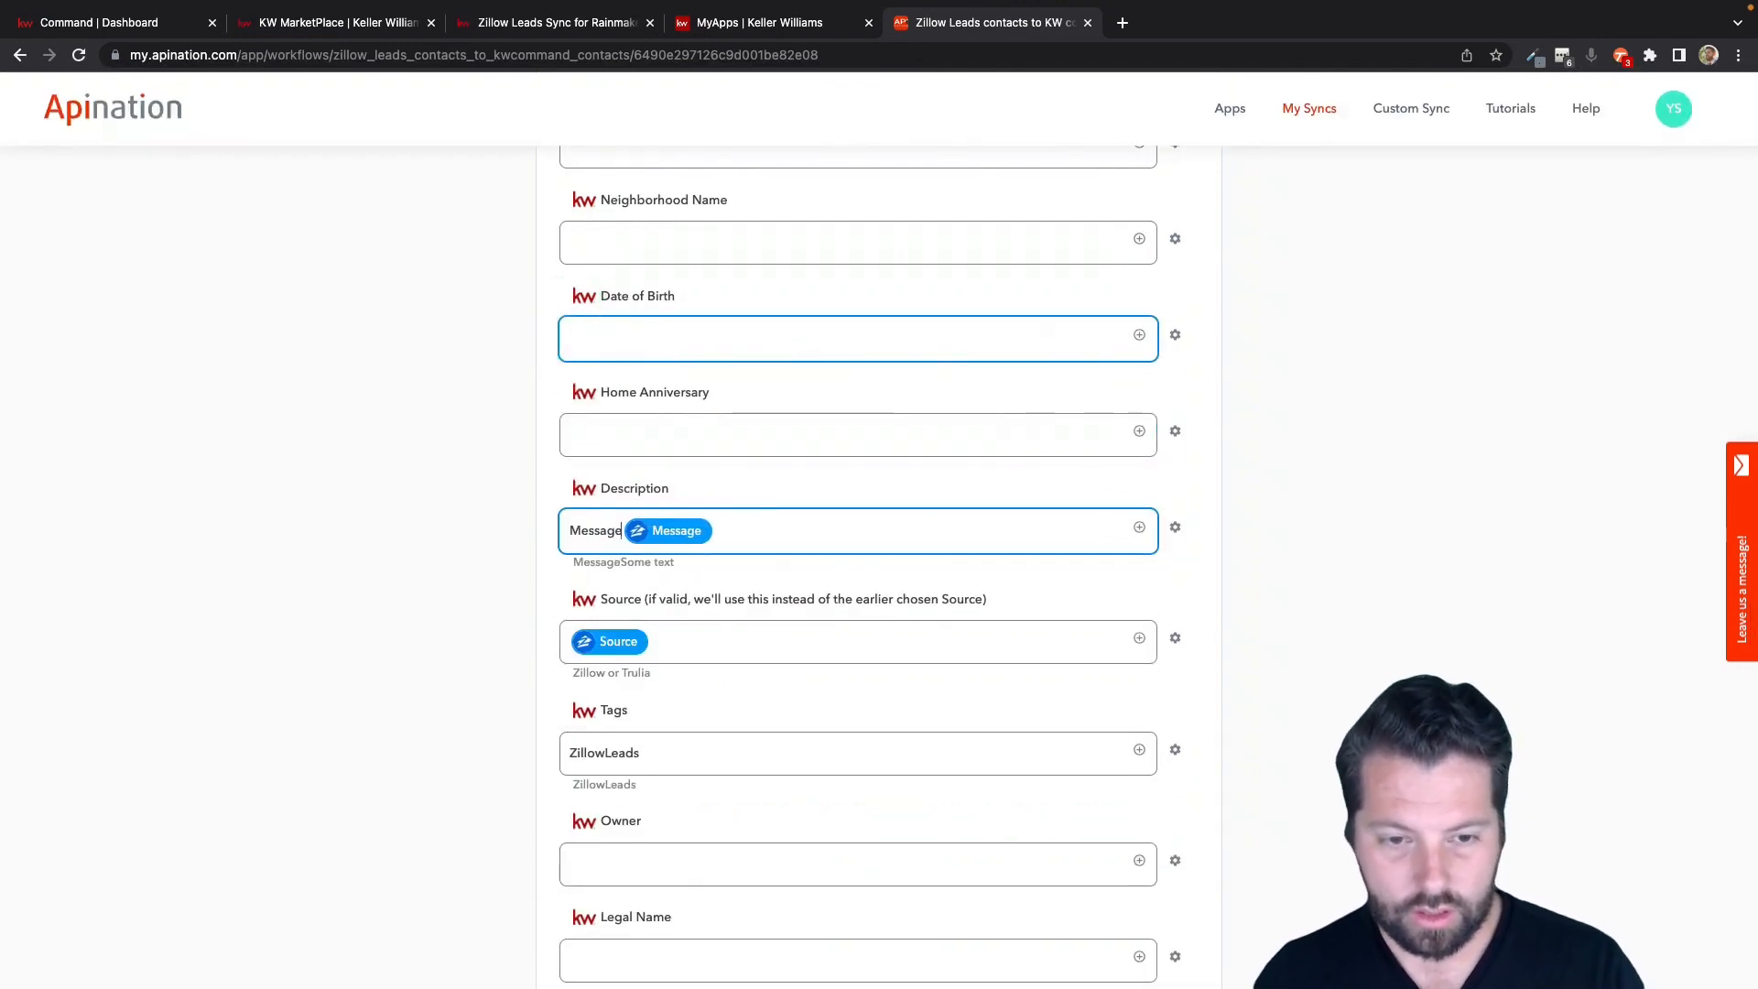
Add a second line to the Description field with the label "Notes:" followed by the Zillow Notes field.
{"action": "key", "text": "Return"}
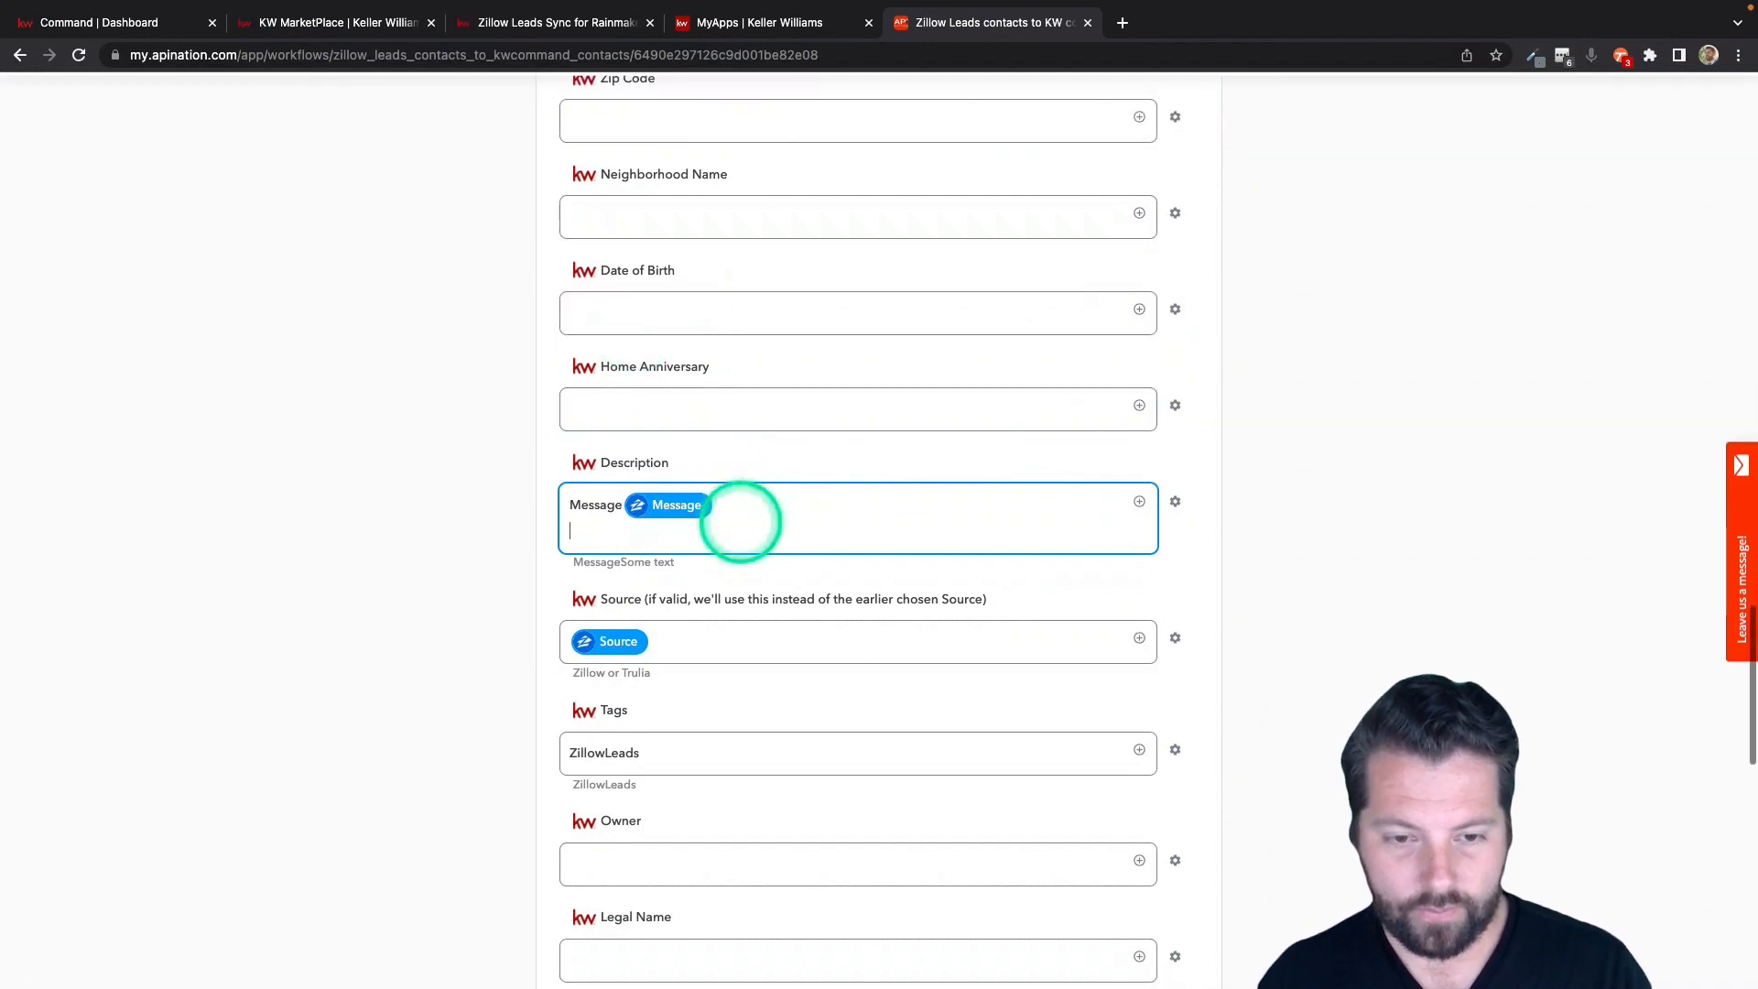
{"action": "type", "text": "Notes:"}
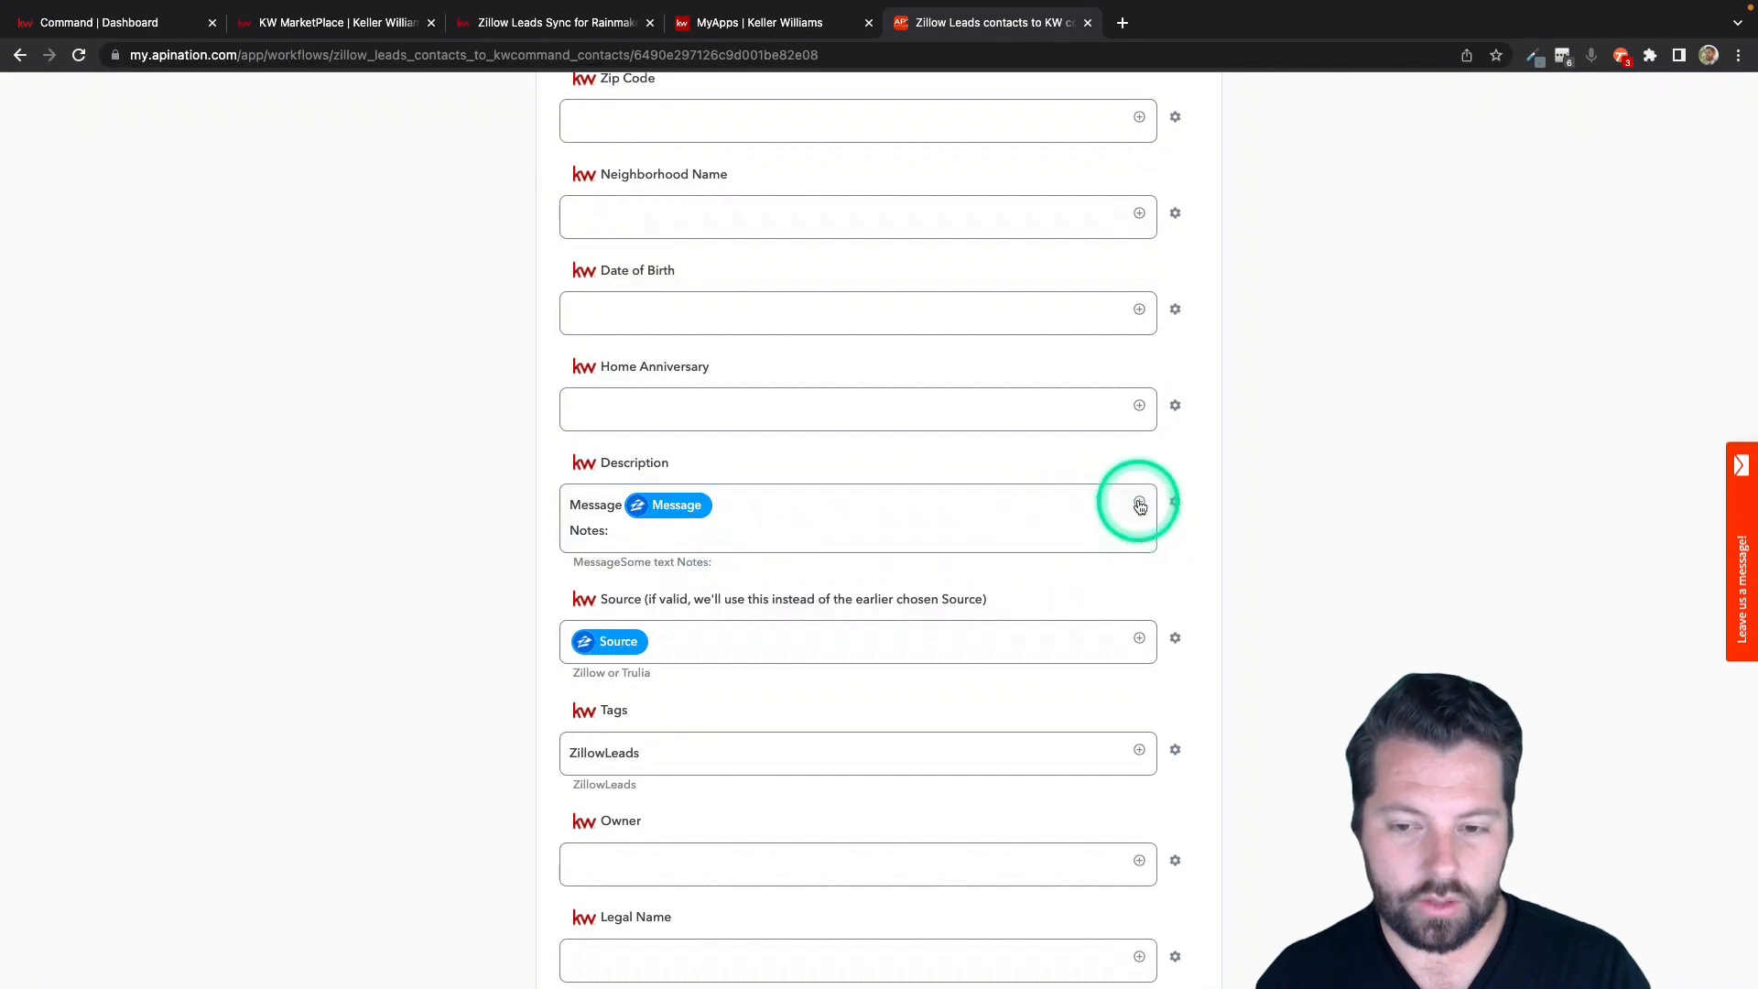
{"action": "left_click", "coordinate": [1140, 506]}
{"action": "scroll", "coordinate": [797, 726], "scroll_direction": "down", "scroll_amount": 5}
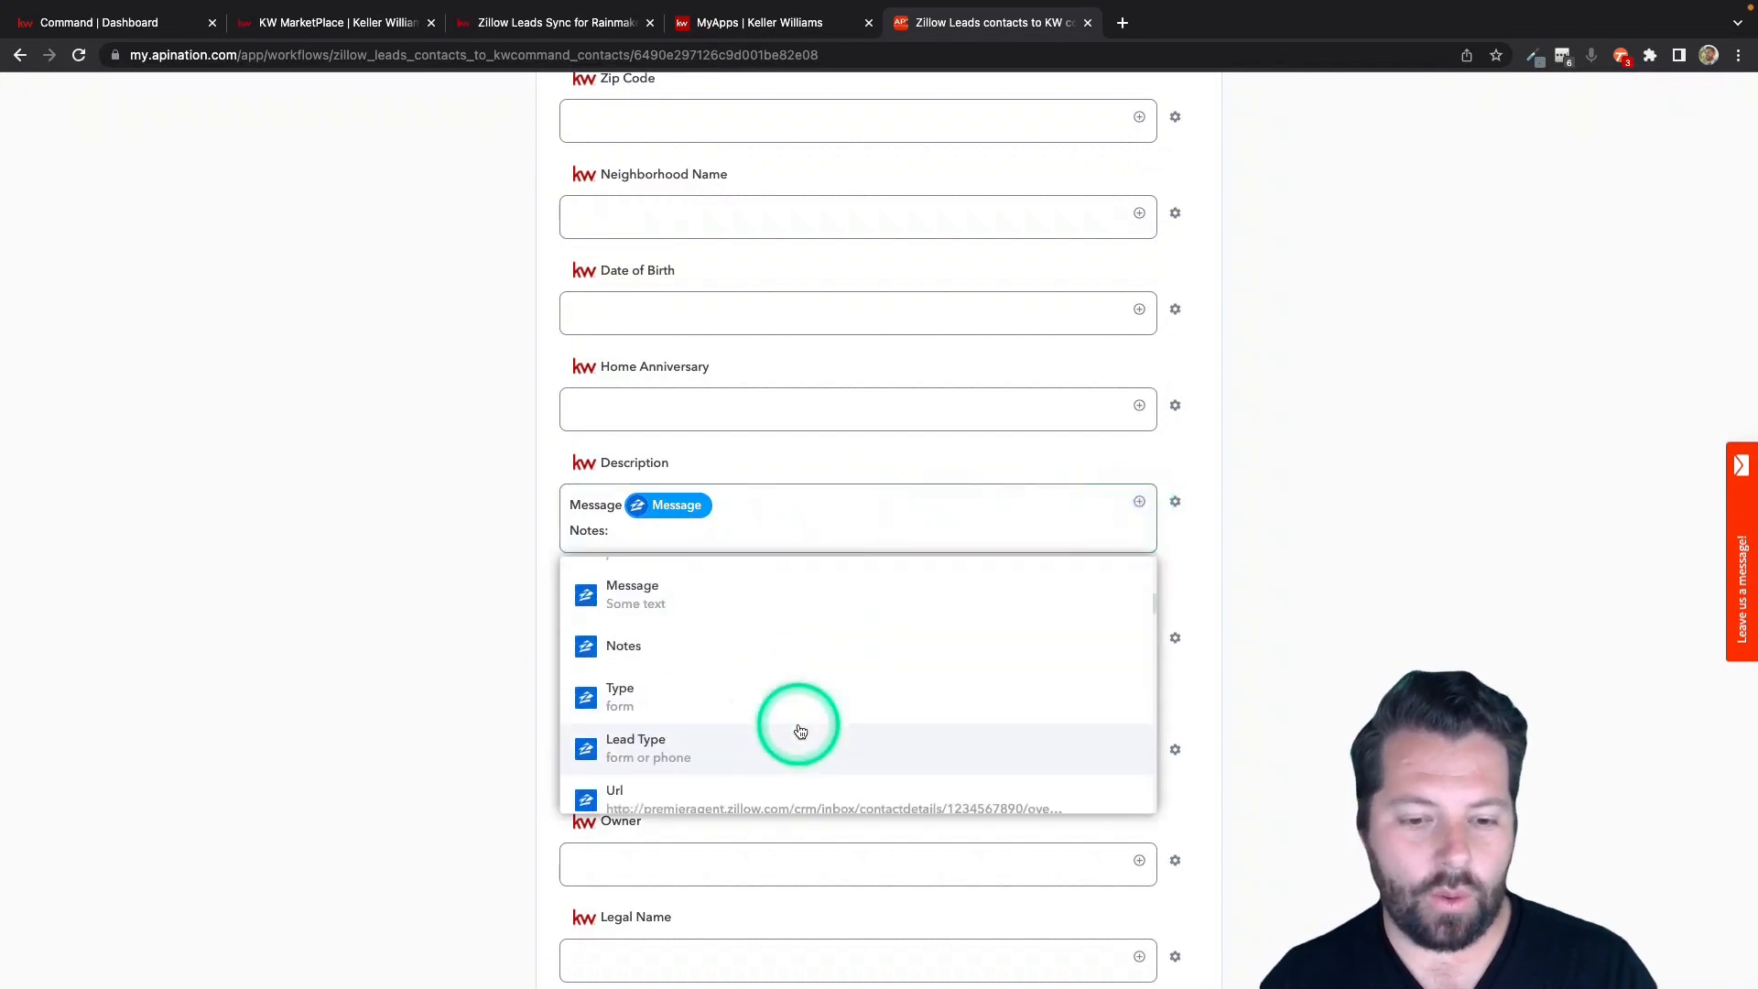
{"action": "left_click", "coordinate": [796, 641]}
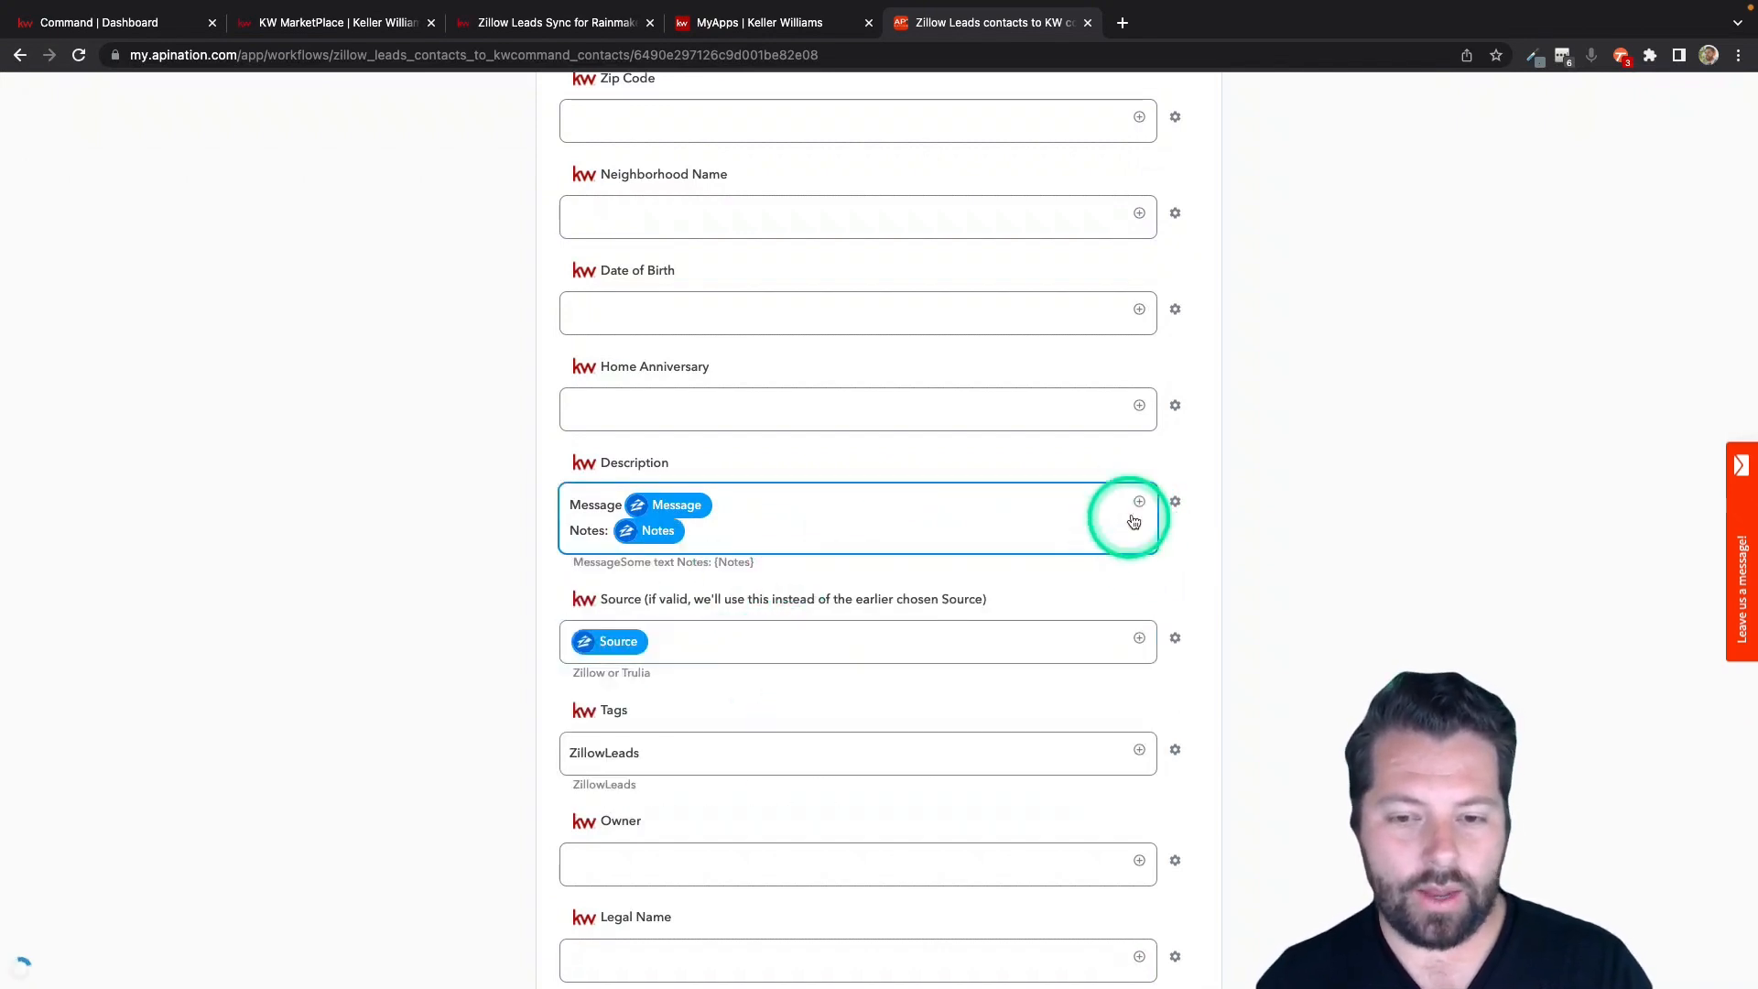
Add the Property Info: ListingPrice field to the Description on its own line with the label "Price:" before it.
{"action": "left_click", "coordinate": [1138, 502]}
{"action": "type", "text": "p"}
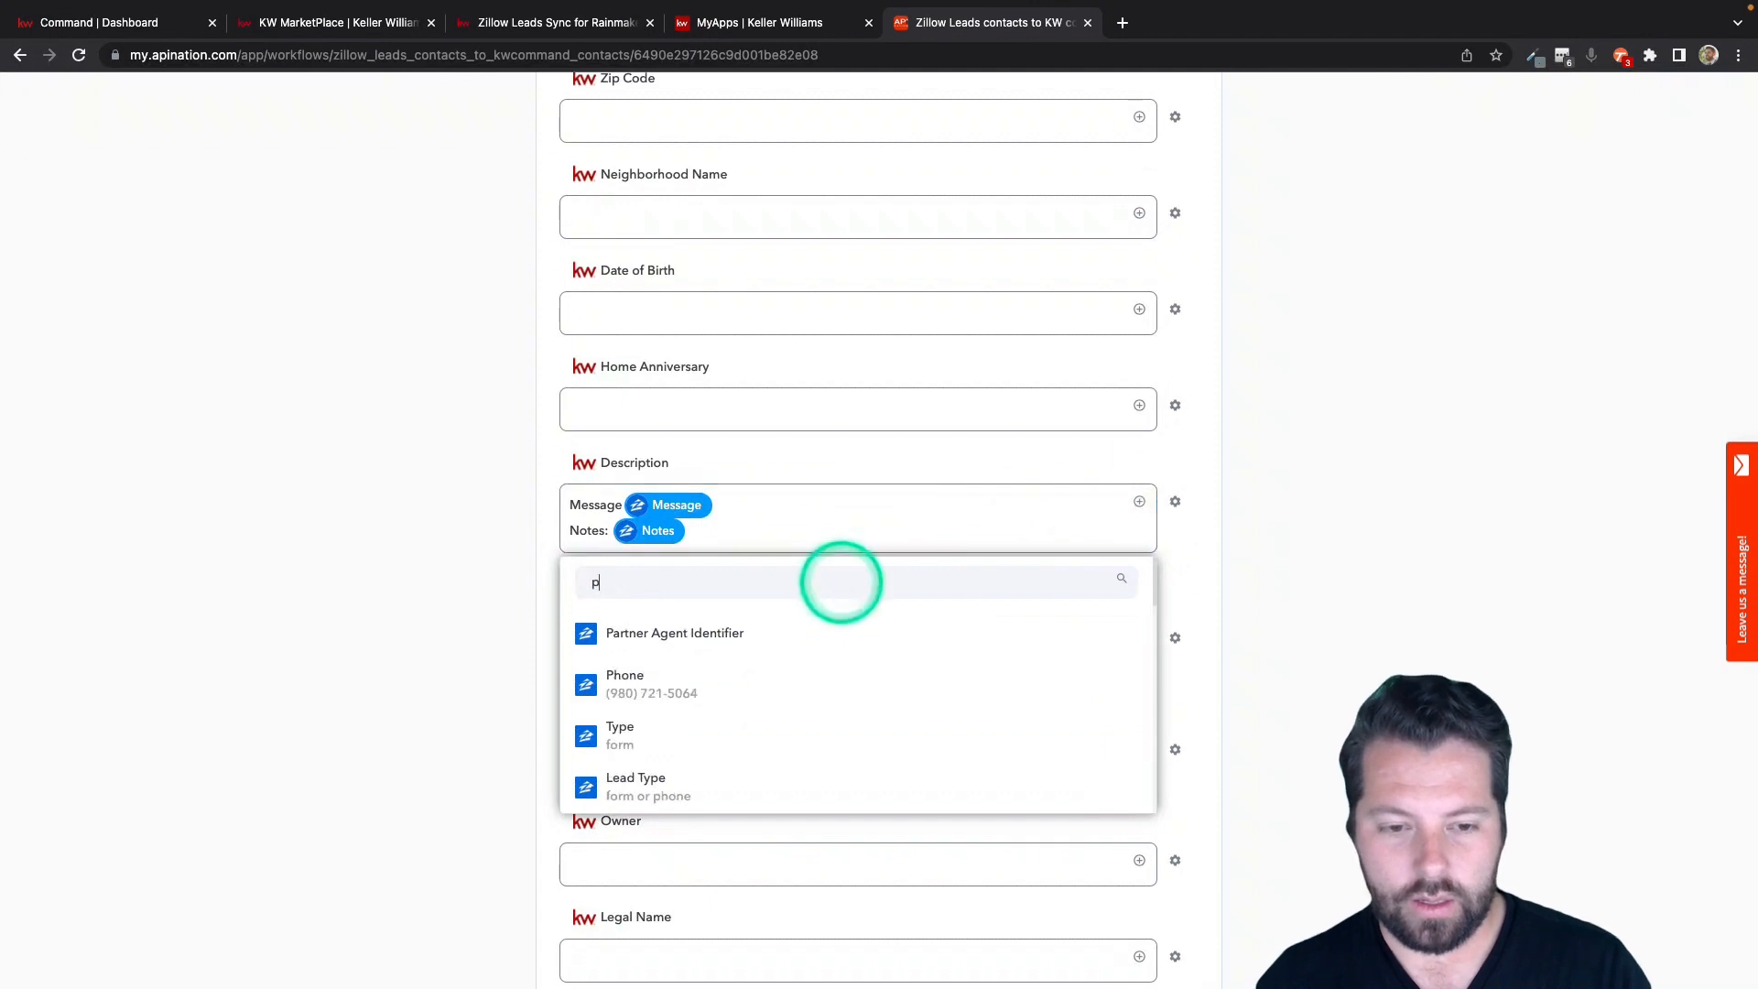
{"action": "type", "text": "ric"}
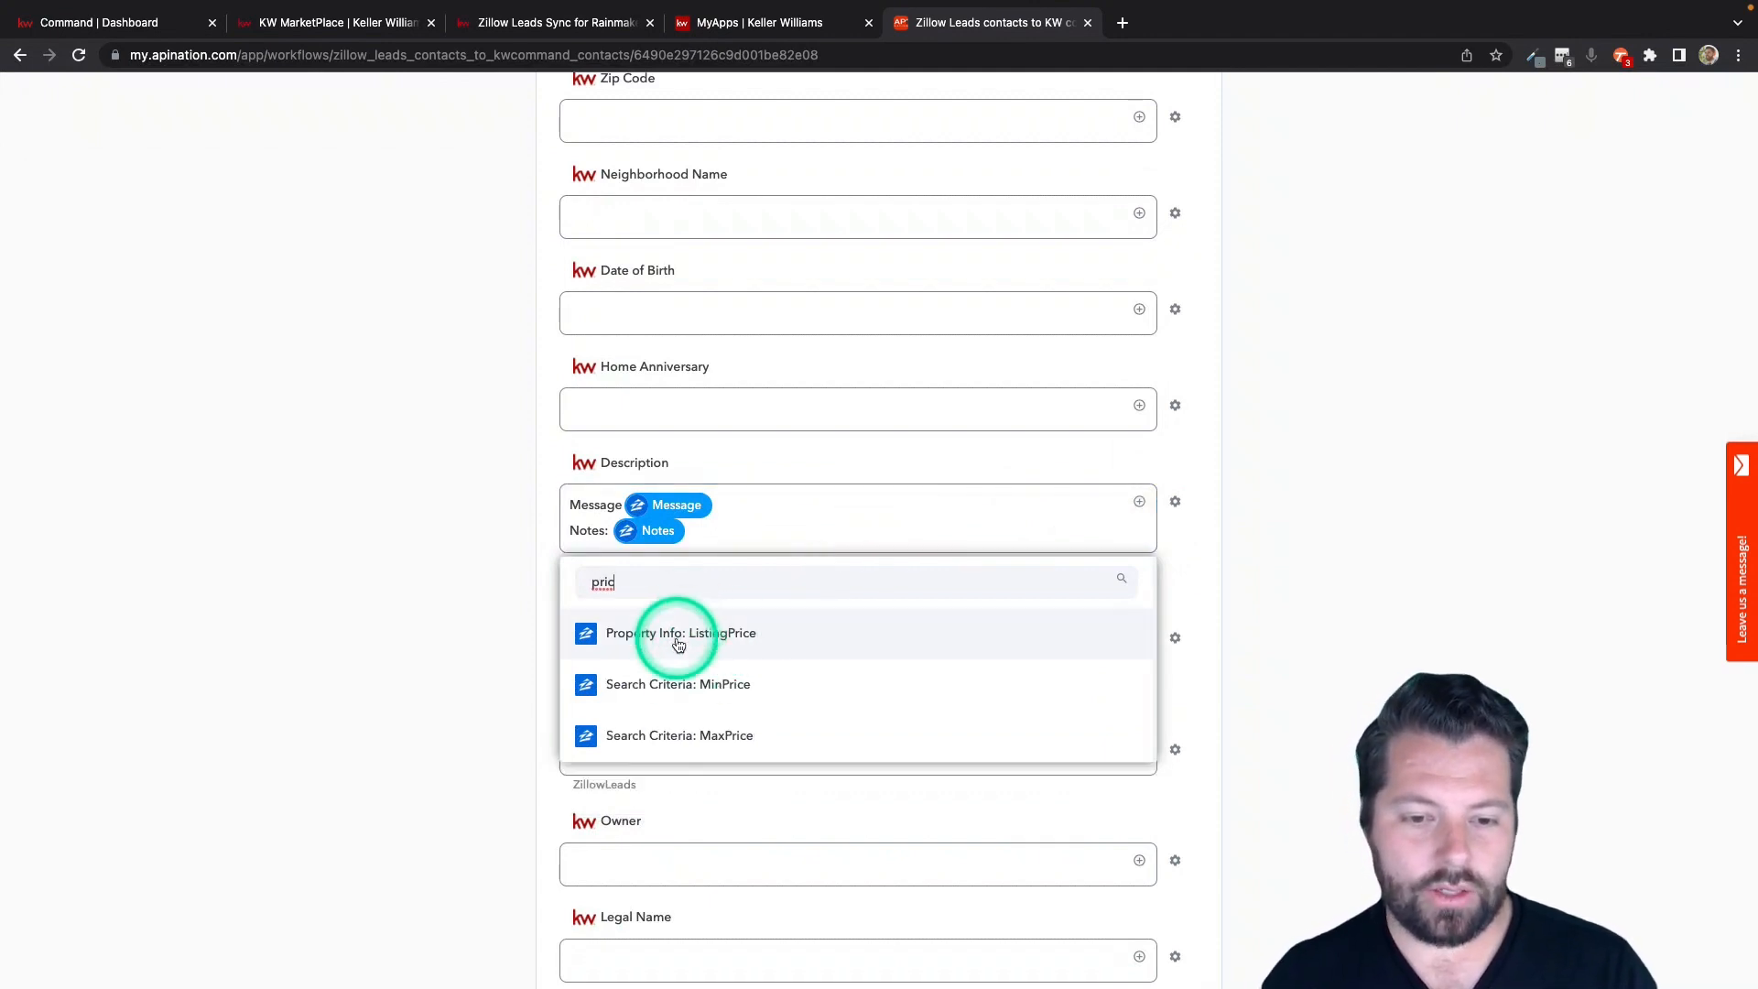
{"action": "left_click", "coordinate": [682, 641]}
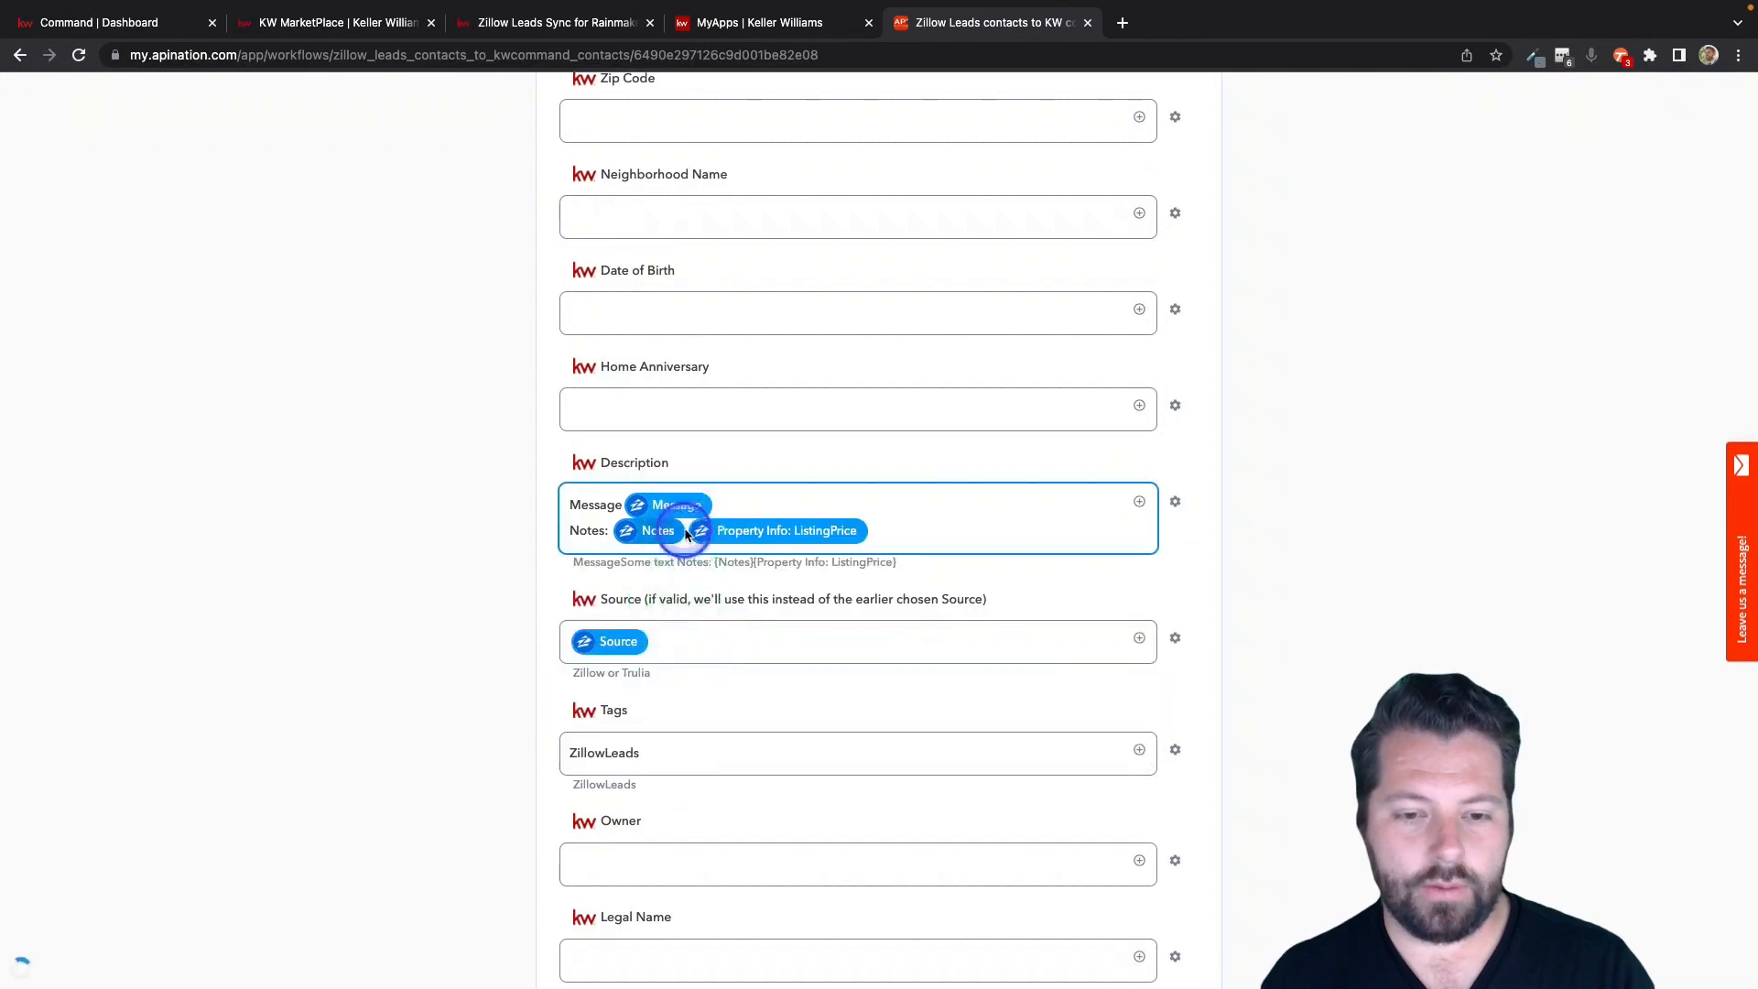
{"action": "scroll", "coordinate": [679, 518], "scroll_direction": "up", "scroll_amount": 5}
{"action": "left_click", "coordinate": [686, 535]}
{"action": "scroll", "coordinate": [683, 796], "scroll_direction": "down", "scroll_amount": 4}
{"action": "left_click", "coordinate": [687, 680]}
{"action": "scroll", "coordinate": [687, 679], "scroll_direction": "down", "scroll_amount": 2}
{"action": "key", "text": "Return"}
{"action": "type", "text": "Price: Property Info: ListingPrice"}
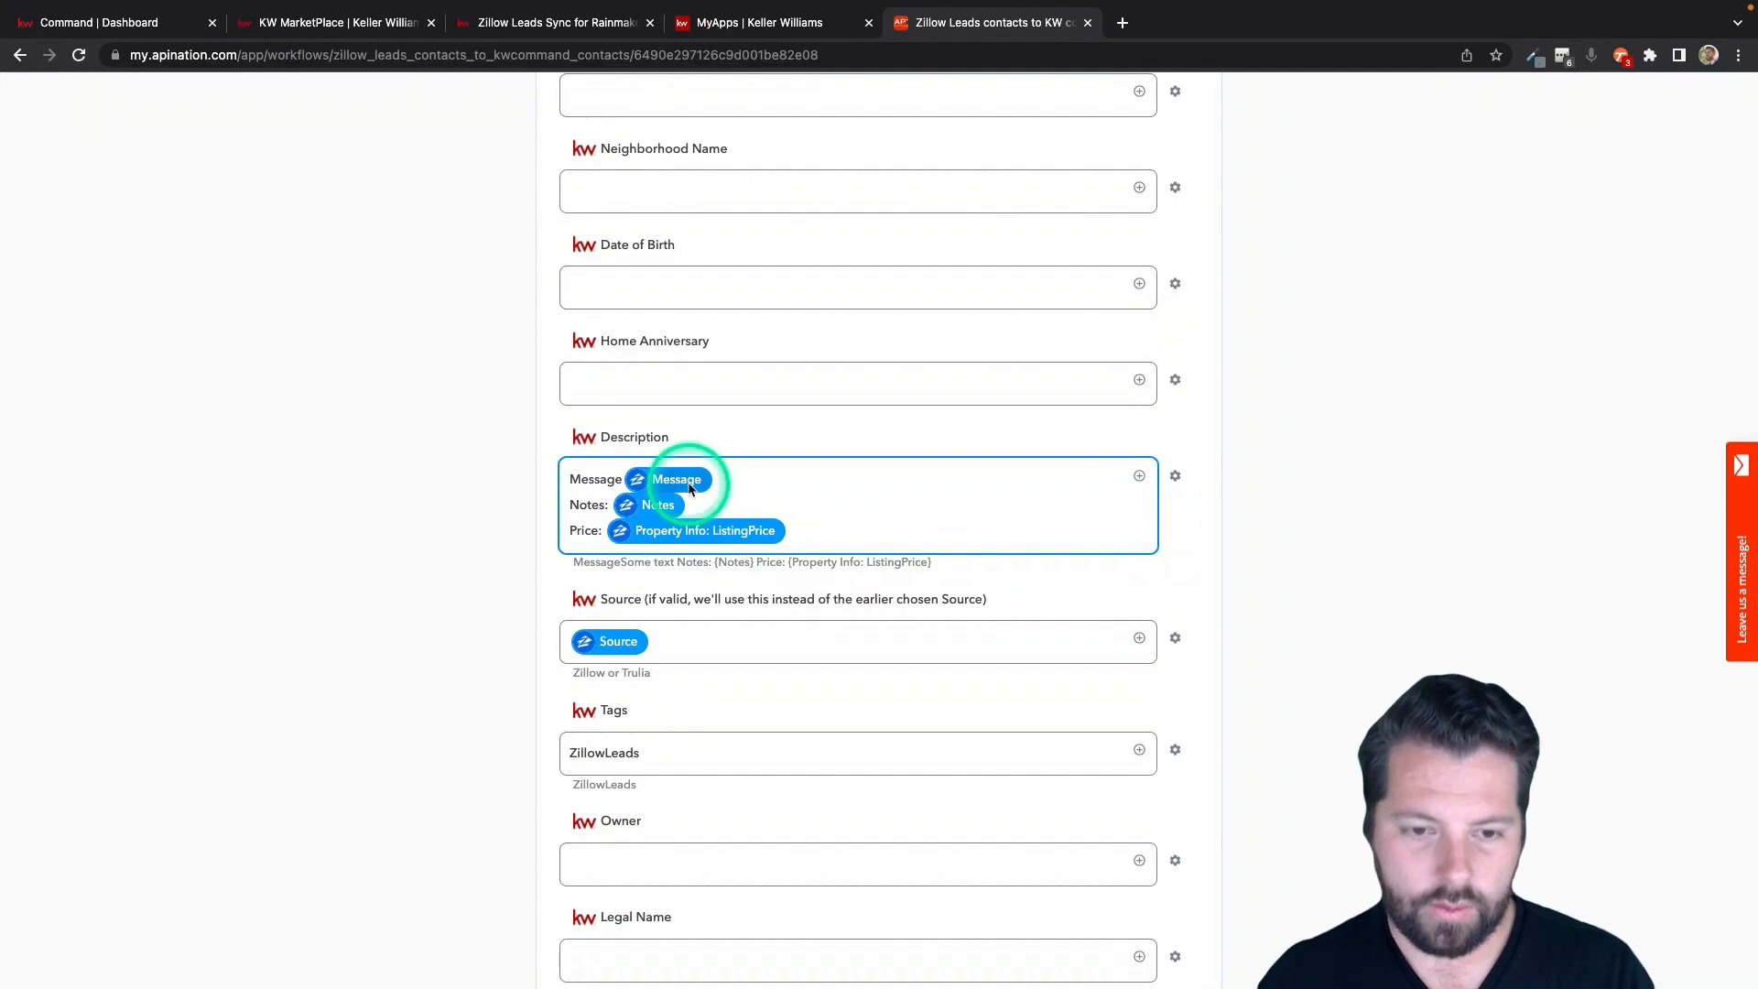
{"action": "left_click", "coordinate": [1138, 475]}
{"action": "scroll", "coordinate": [652, 719], "scroll_direction": "down", "scroll_amount": 1}
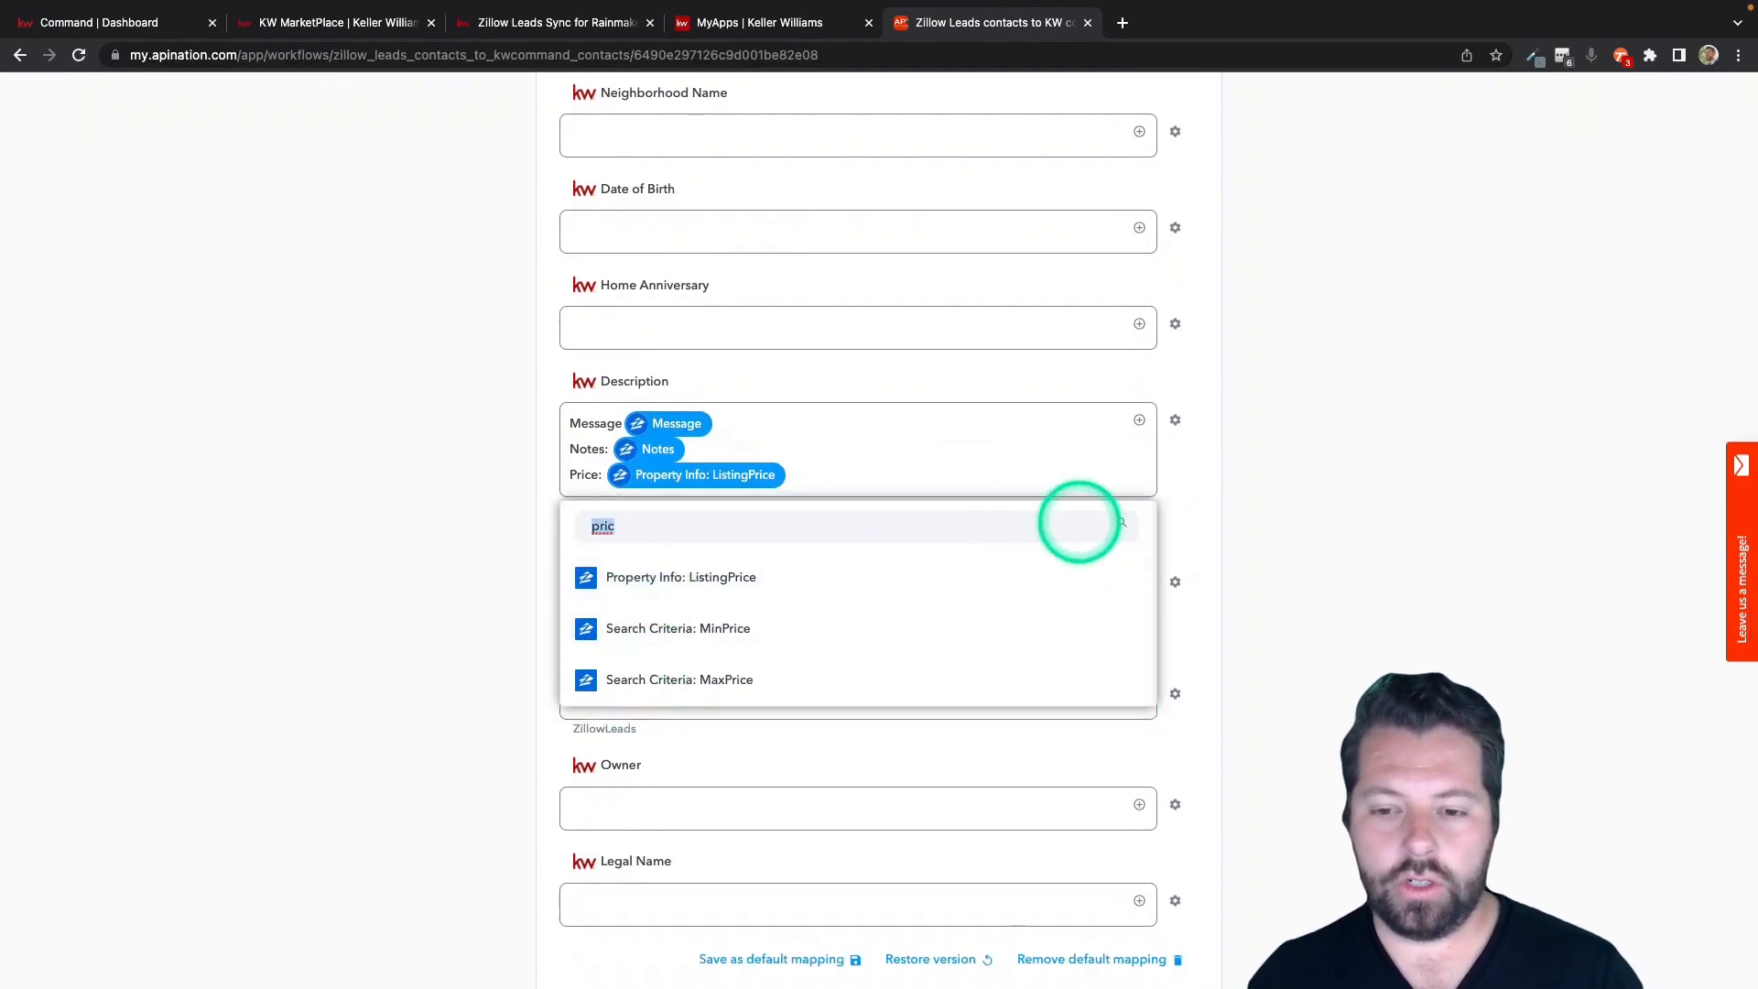
{"action": "key", "text": "BackSpace"}
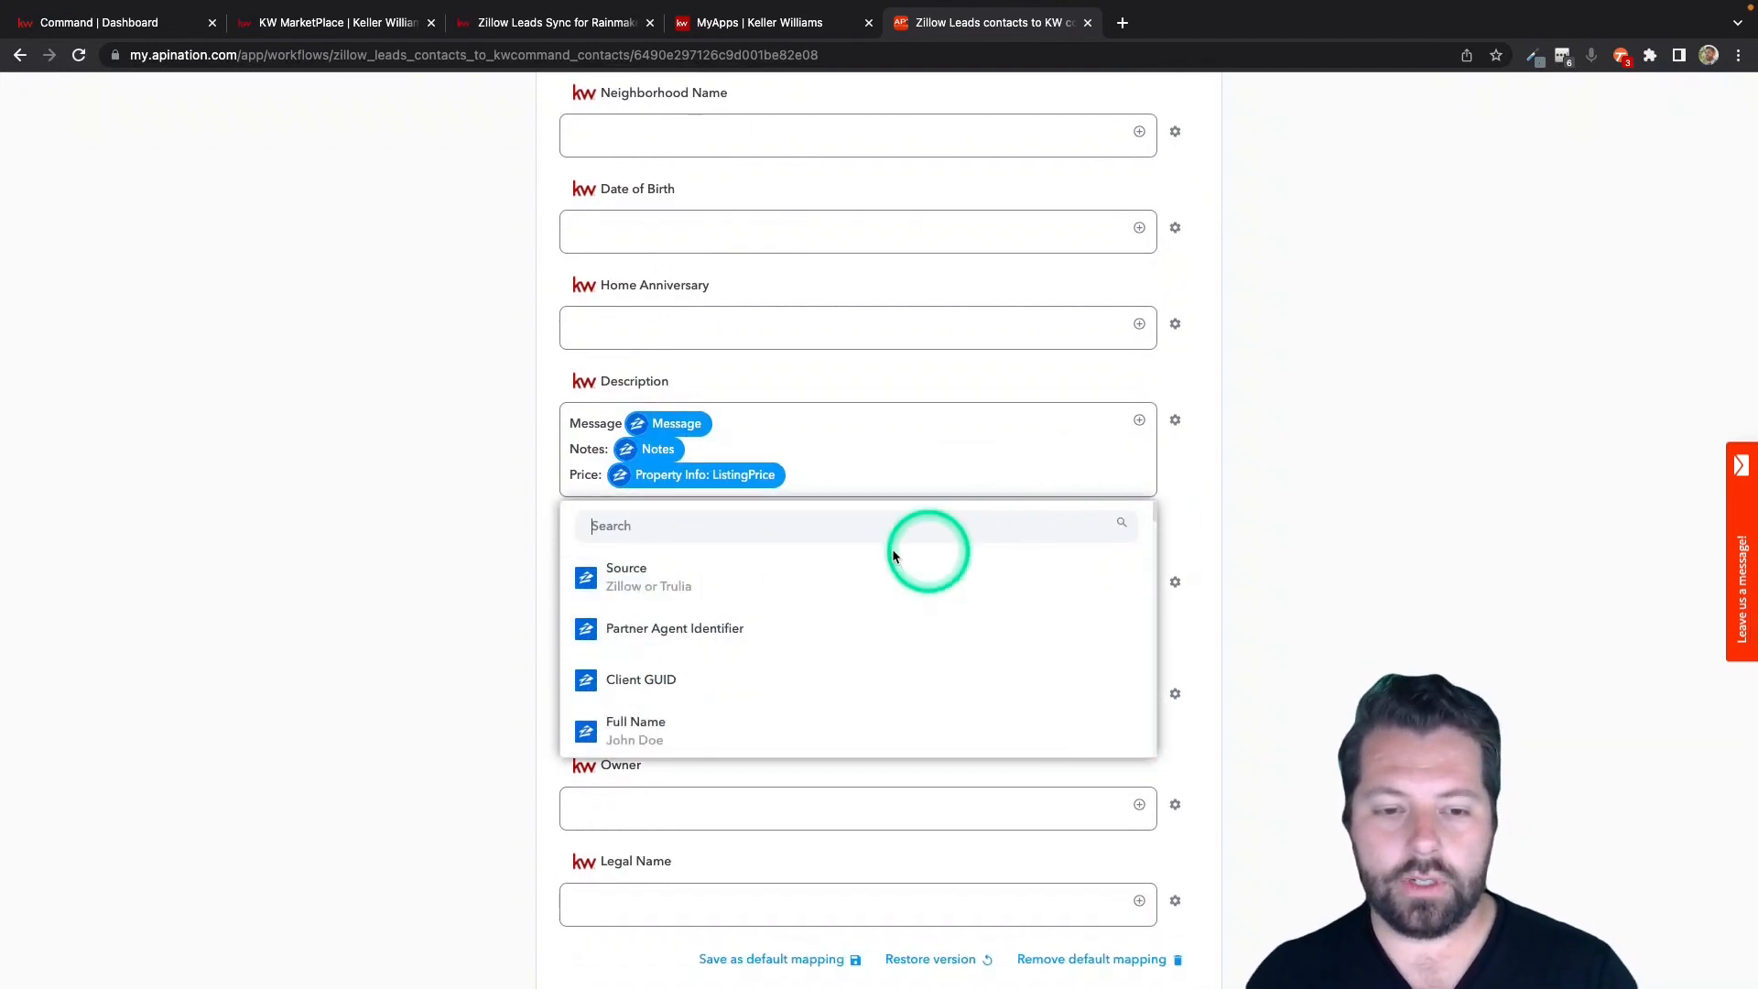
{"action": "left_click", "coordinate": [513, 697]}
Activate the Zillow Leads contacts to KW command contacts sync.
{"action": "scroll", "coordinate": [507, 683], "scroll_direction": "up", "scroll_amount": 20}
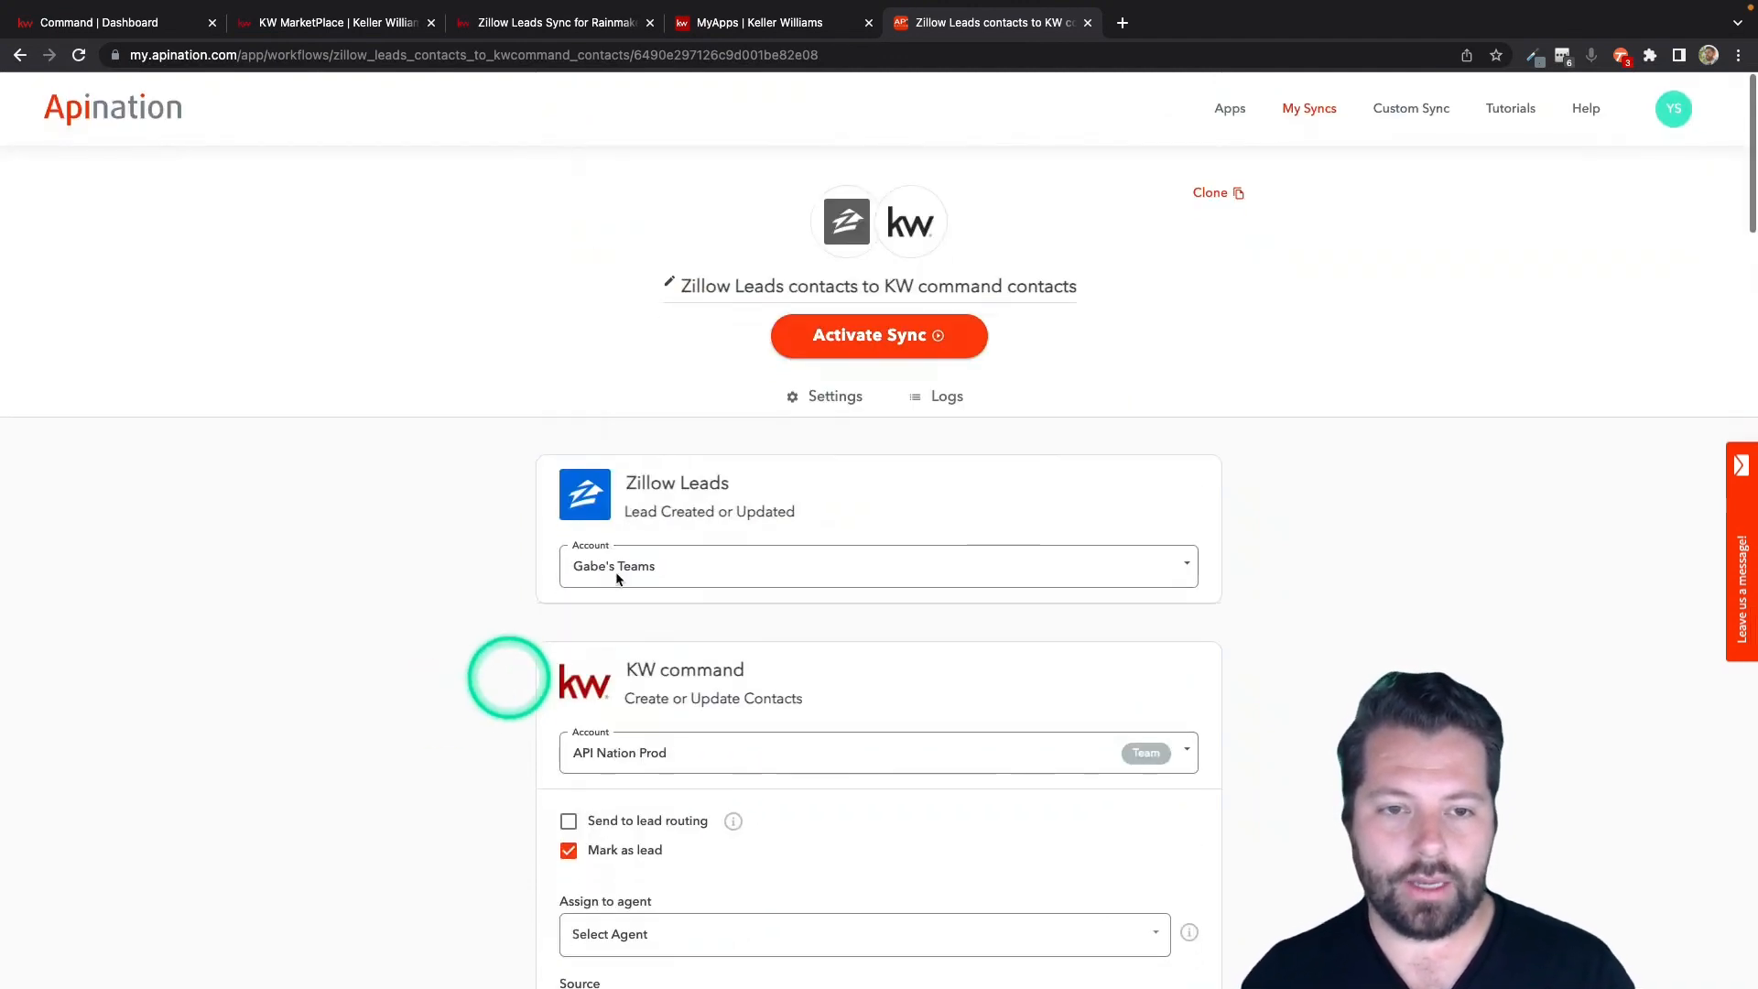
{"action": "left_click", "coordinate": [883, 336]}
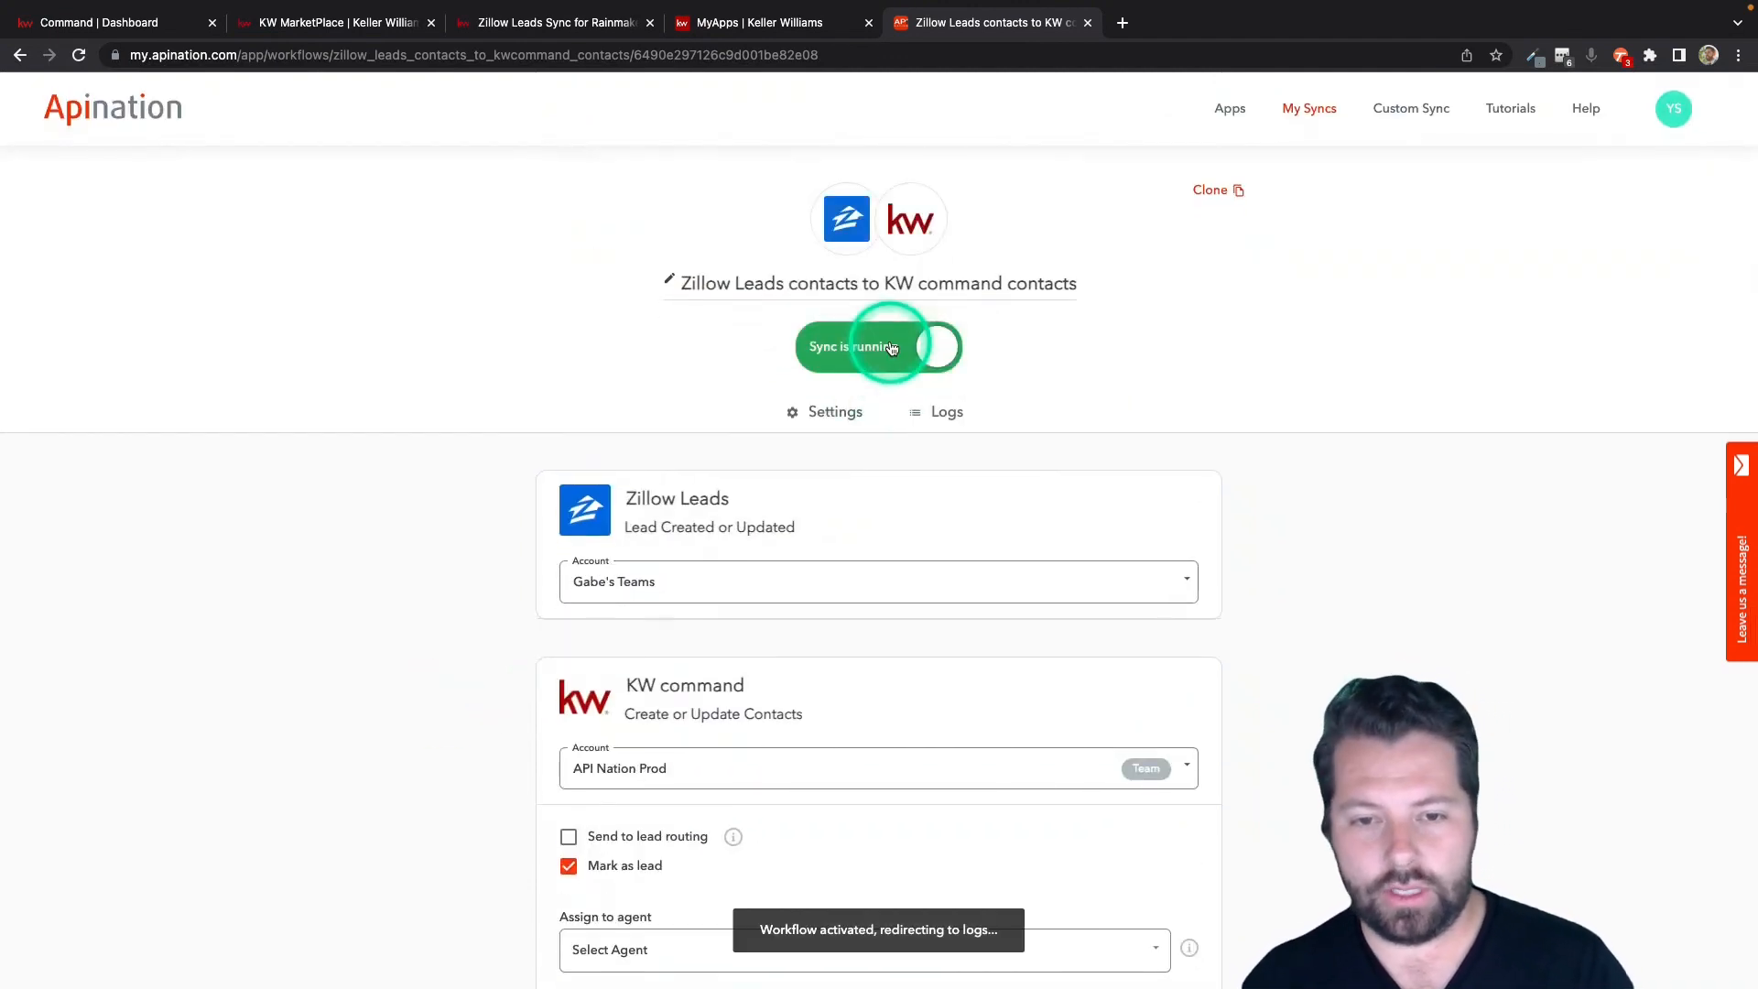